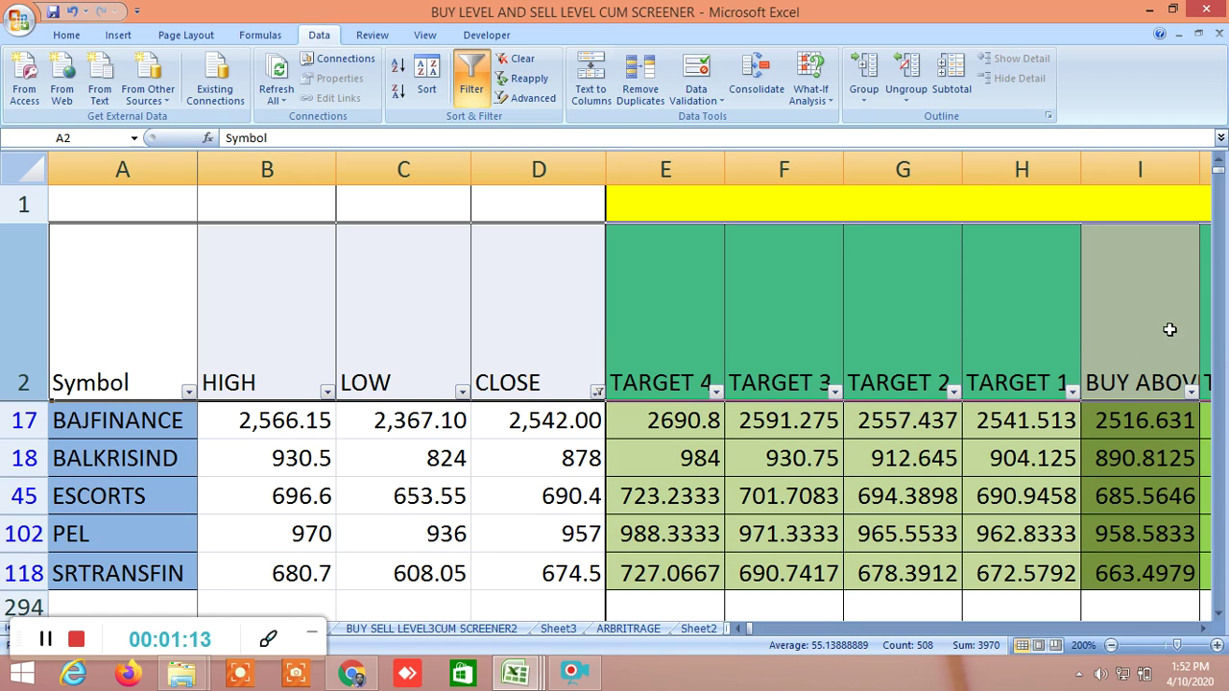
Step: Inspect the BUY ABOVE header in cell I2 and the target columns beside it
{"action": "left_click", "coordinate": [1157, 333]}
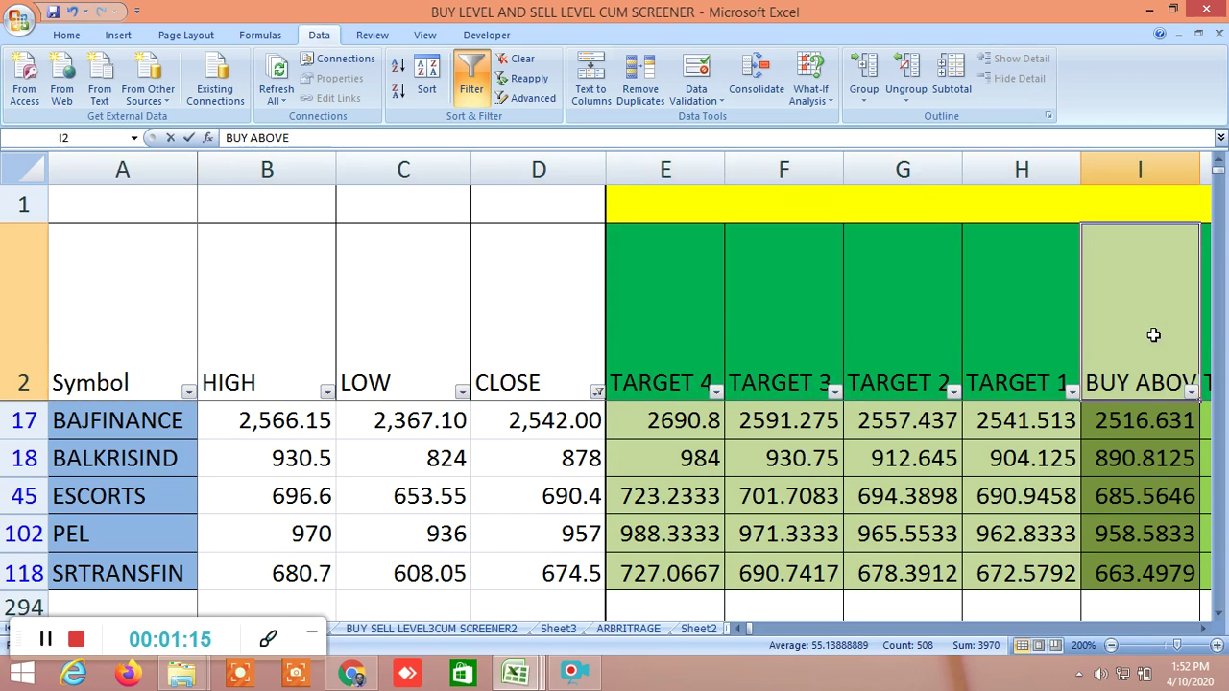
{"action": "key", "text": "F2"}
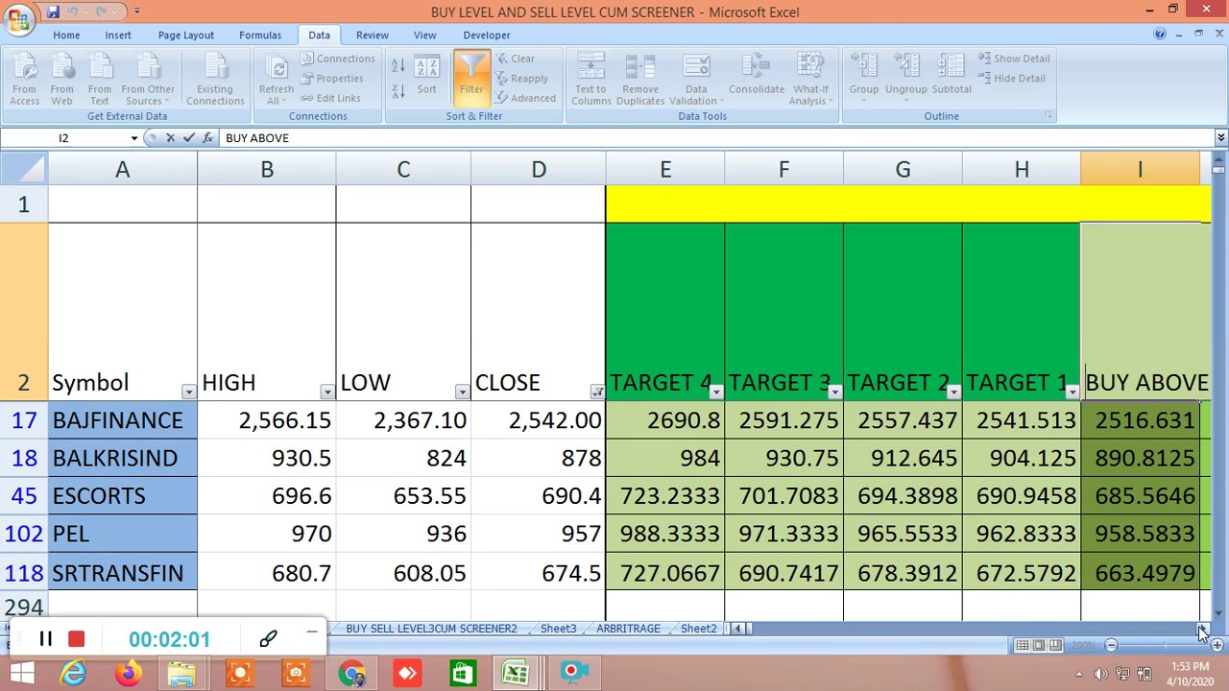
{"action": "left_click", "coordinate": [1200, 629]}
{"action": "left_click", "coordinate": [1200, 630]}
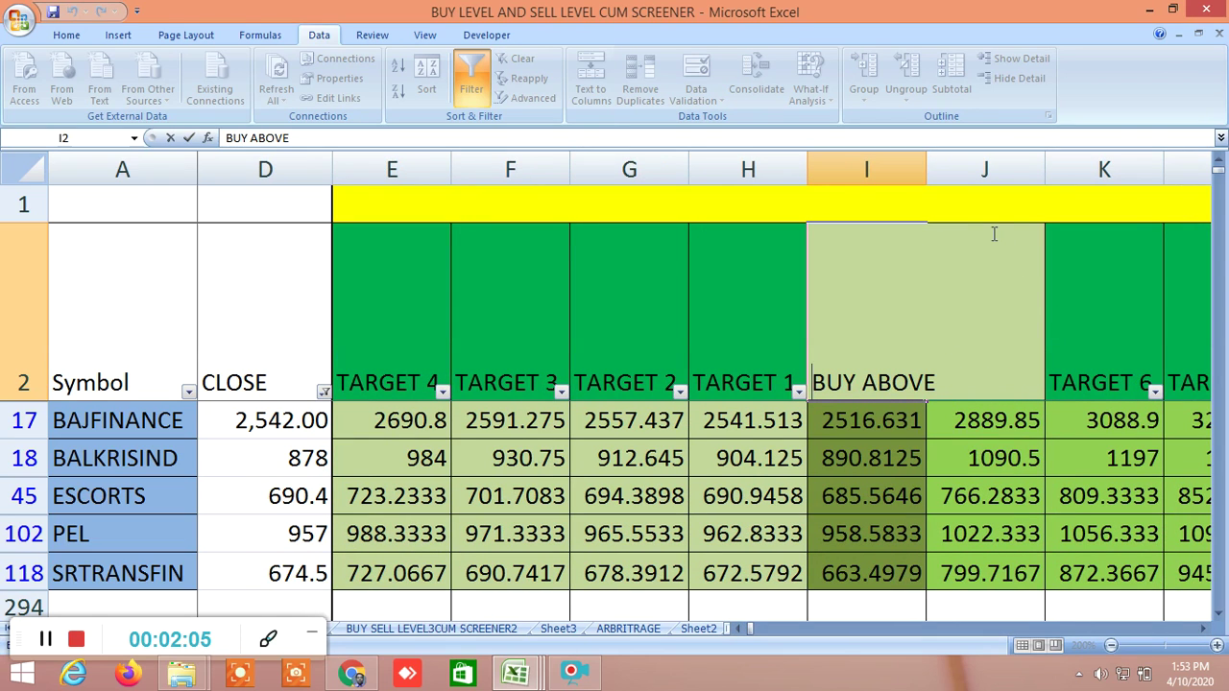
{"action": "left_click", "coordinate": [978, 207]}
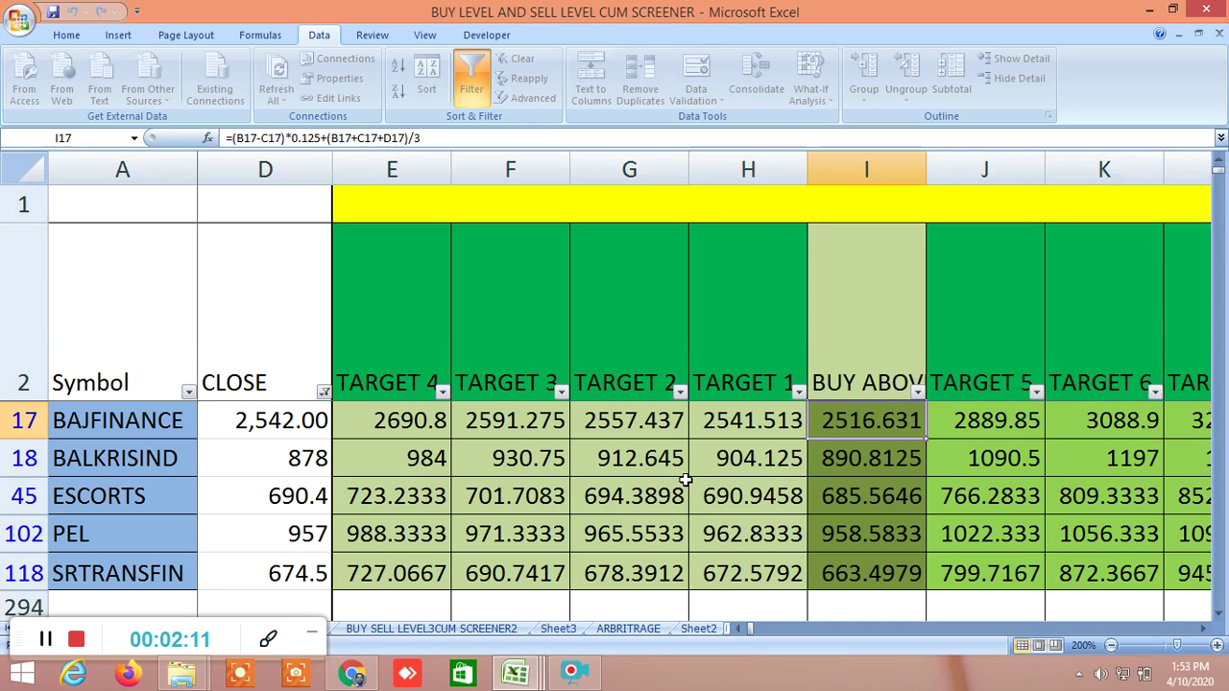
Step: Review the BUY ABOVE header together with the TARGET 1, TARGET 4 and TARGET 5 headers of the buy side
{"action": "left_click", "coordinate": [251, 362]}
{"action": "left_click", "coordinate": [846, 314]}
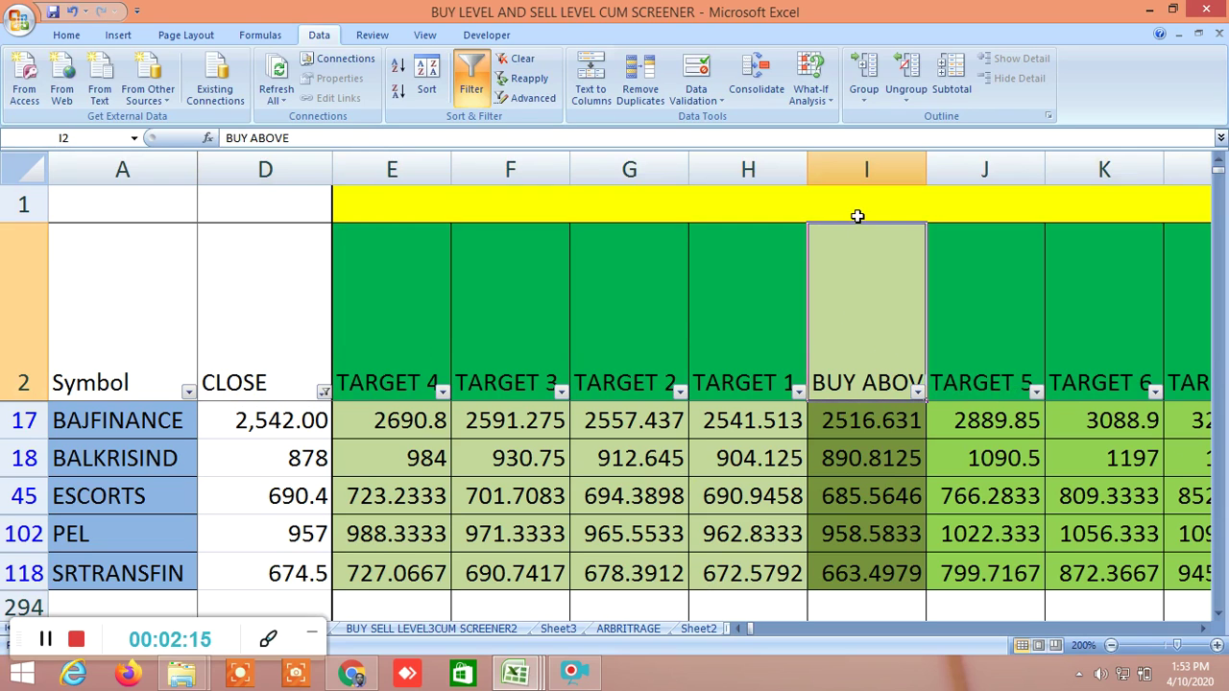
{"action": "left_click", "coordinate": [854, 214]}
{"action": "left_click", "coordinate": [877, 335]}
{"action": "left_click", "coordinate": [755, 340]}
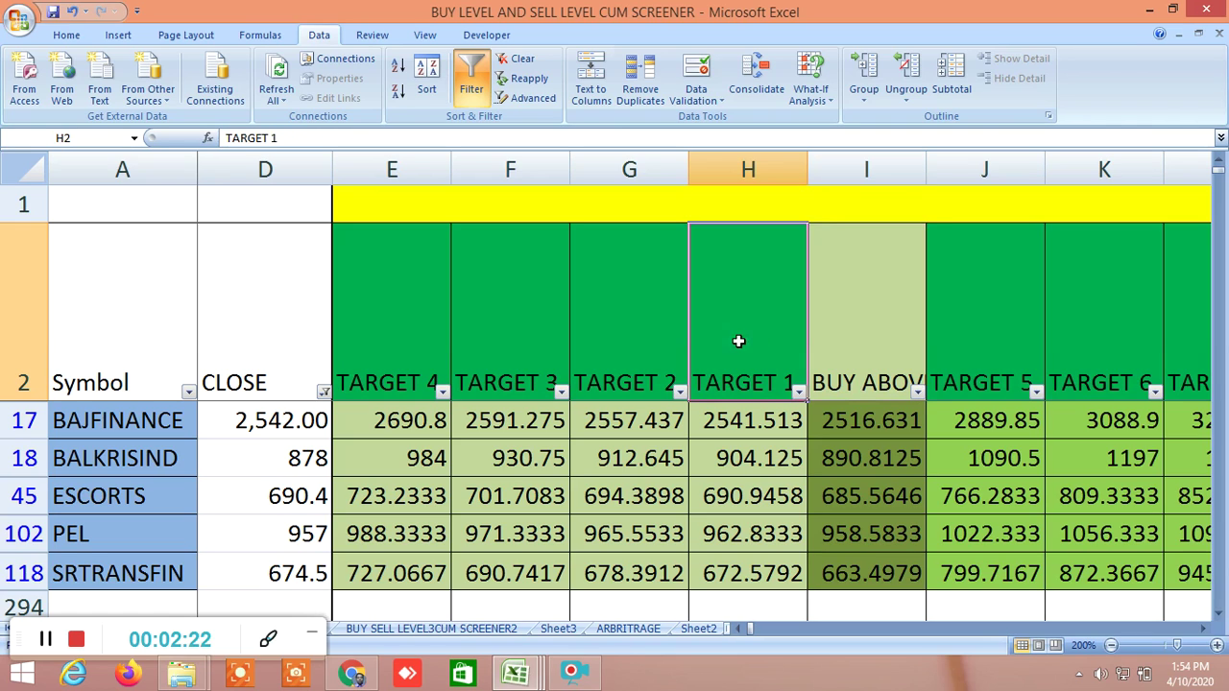
{"action": "left_click", "coordinate": [429, 352]}
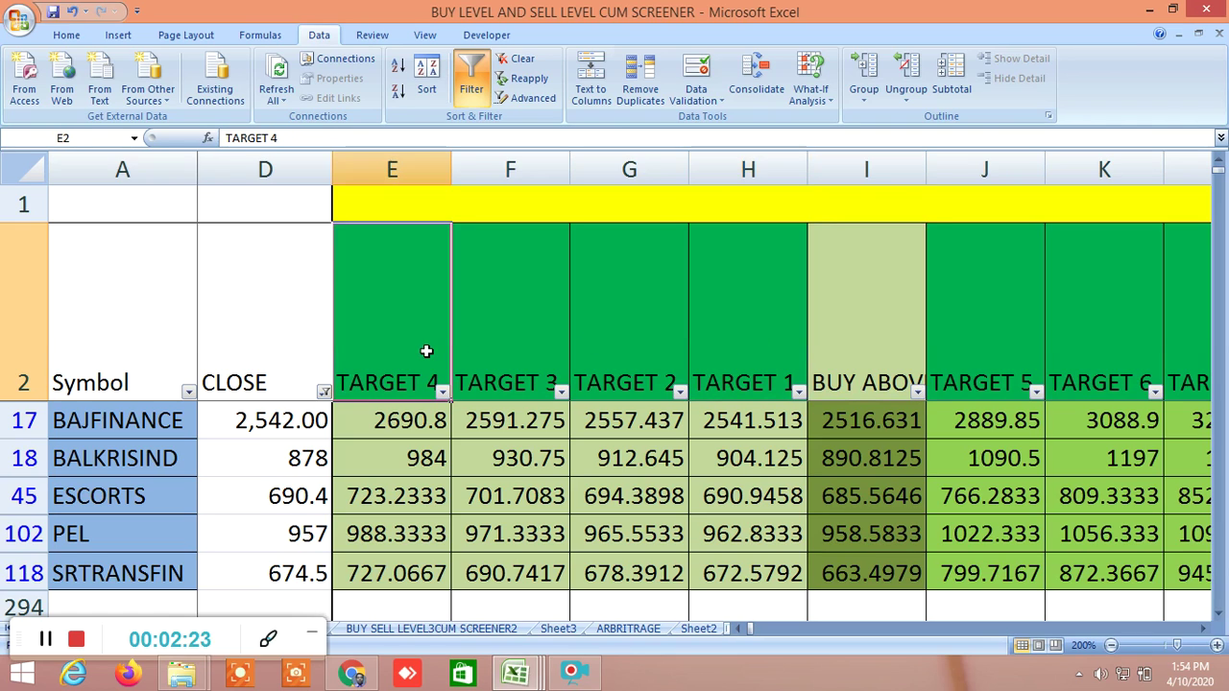
{"action": "left_click", "coordinate": [964, 319]}
Step: Examine the Sell below column and its sell targets in the BUY LEVEL AND SELL LEVELS 1 block
{"action": "left_click", "coordinate": [1203, 629]}
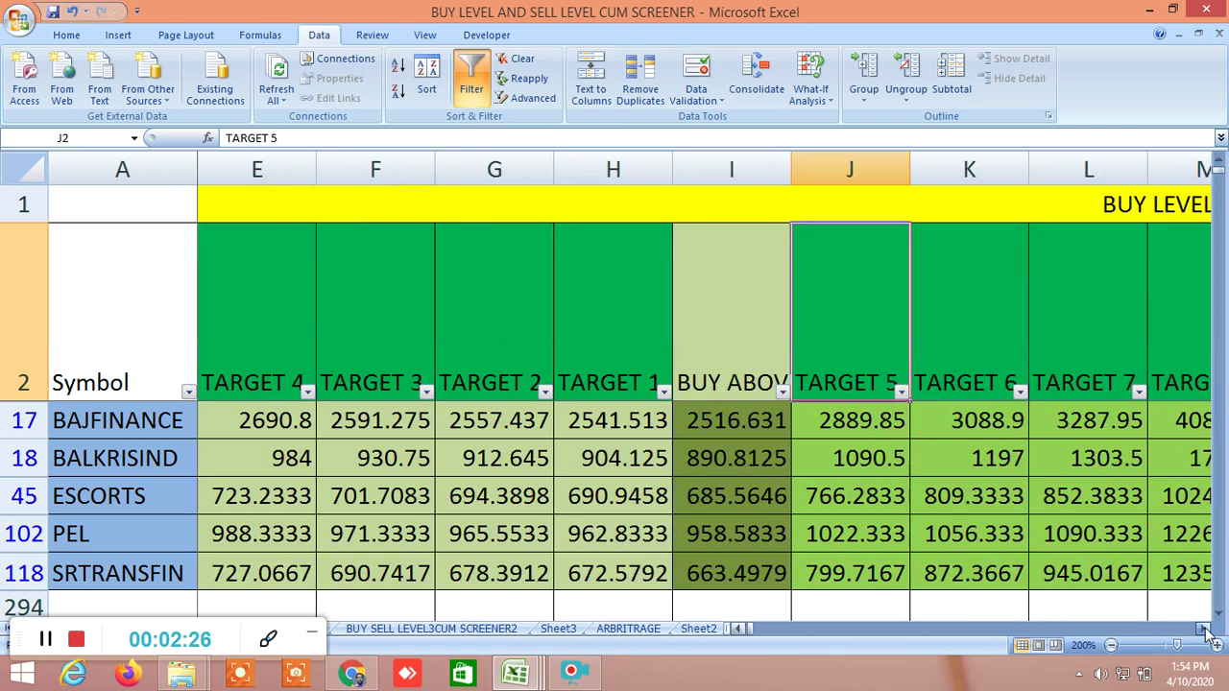
{"action": "left_click", "coordinate": [1203, 629]}
{"action": "left_click", "coordinate": [1203, 629]}
{"action": "left_click", "coordinate": [1203, 628]}
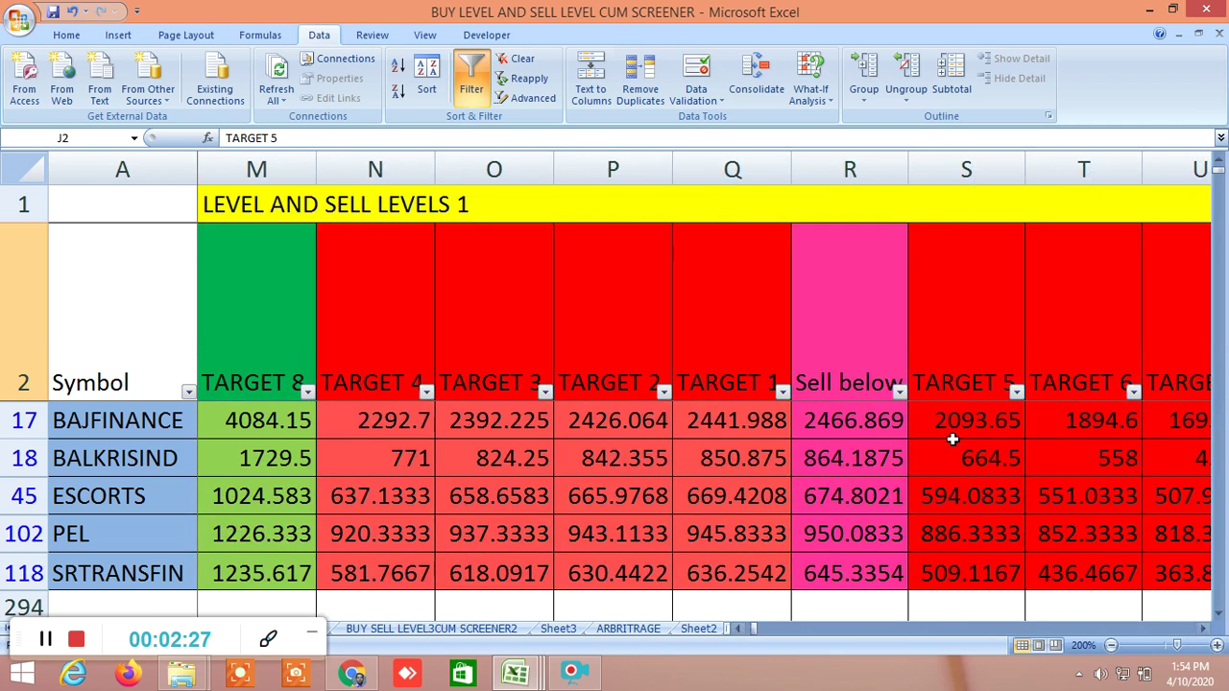
{"action": "left_click", "coordinate": [870, 354]}
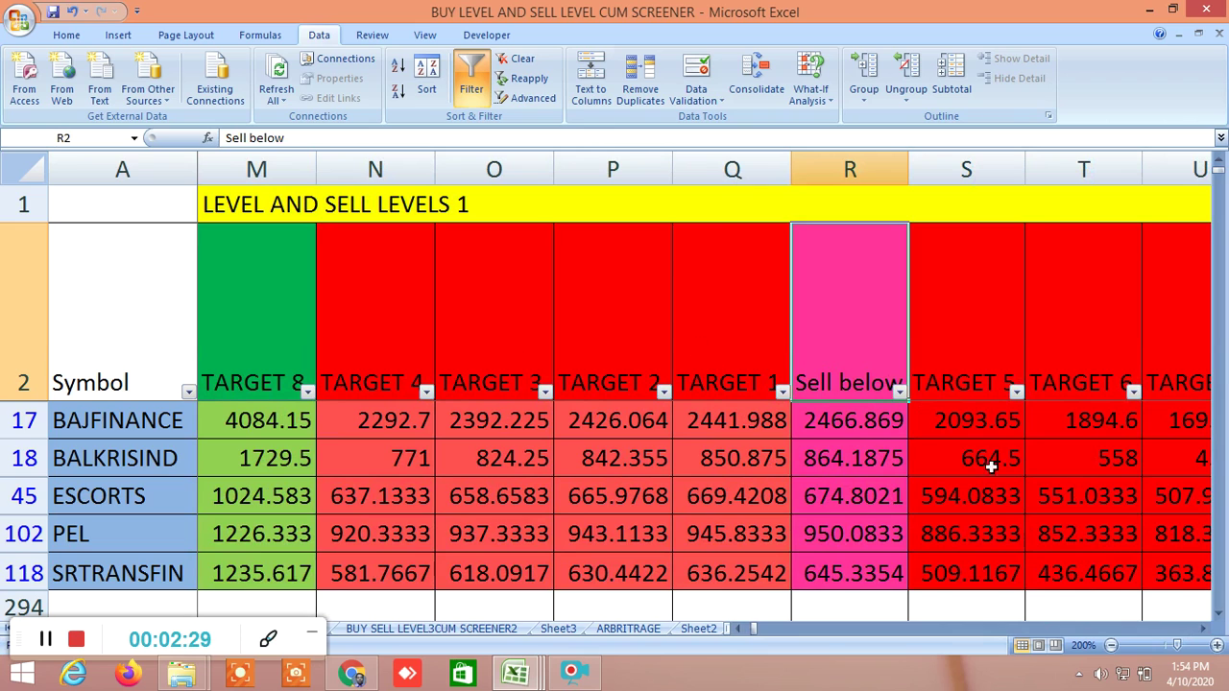
{"action": "left_click", "coordinate": [1202, 629]}
{"action": "left_click", "coordinate": [1202, 628]}
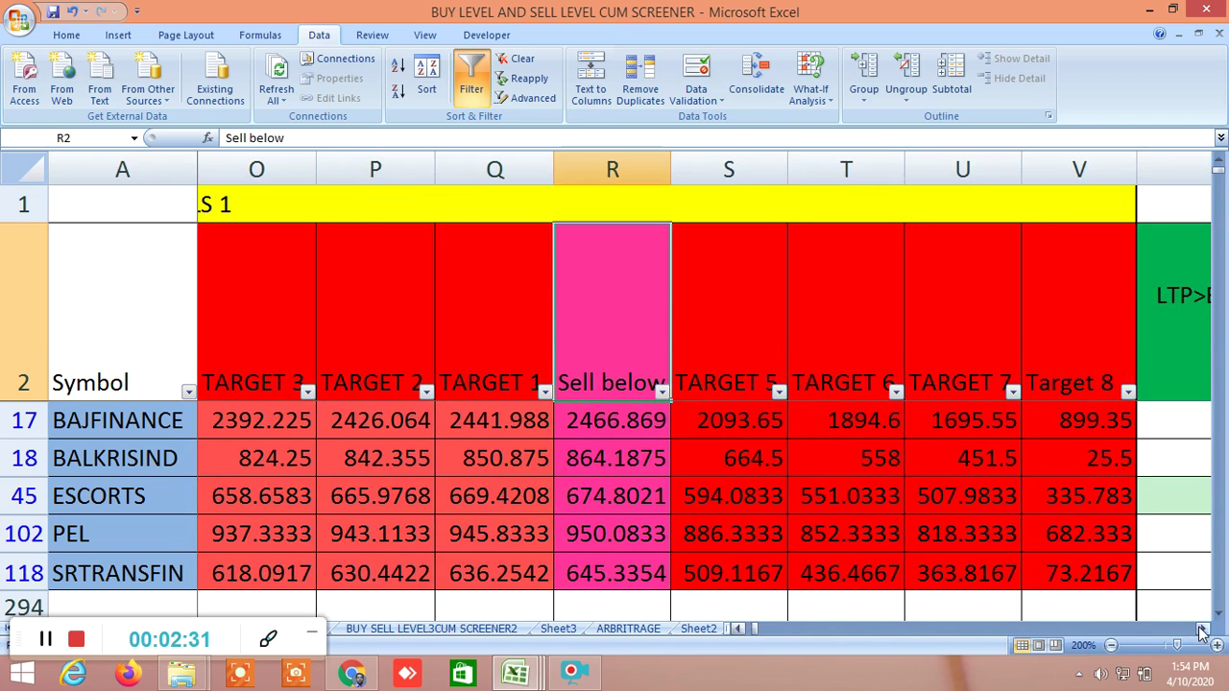
Step: Go back over the first levels block to the CLOSE, BUY ABOVE and buy target columns
{"action": "left_click", "coordinate": [741, 629]}
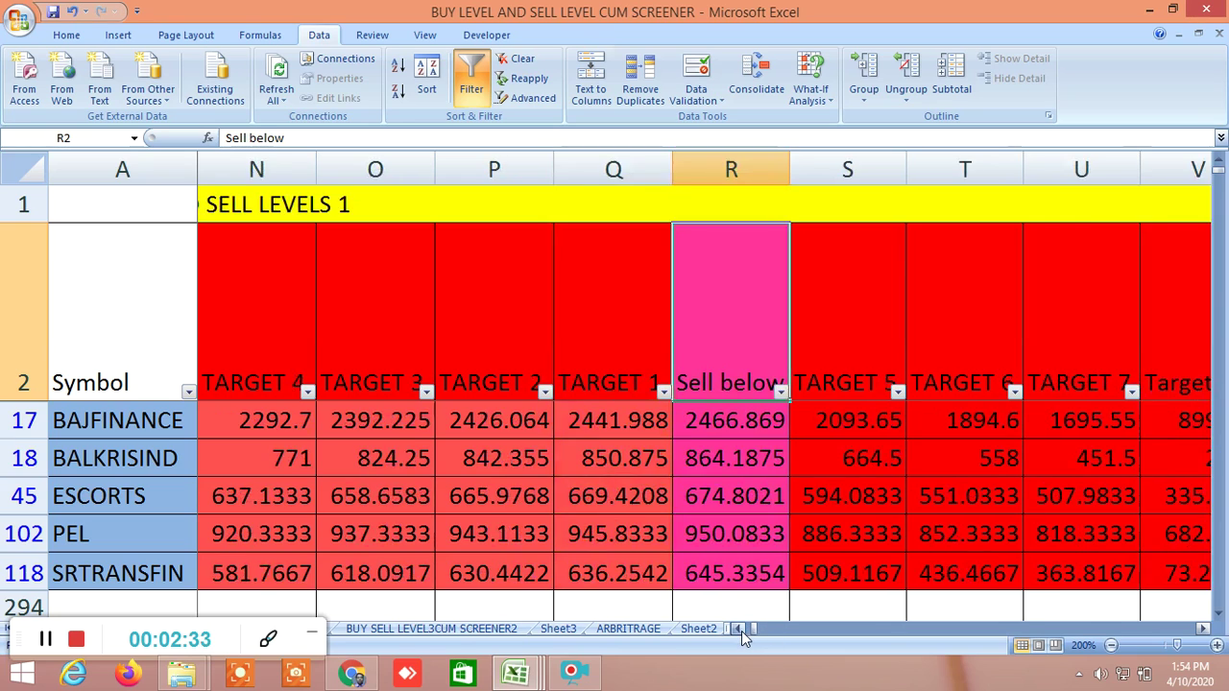
{"action": "left_click", "coordinate": [741, 629]}
{"action": "left_click", "coordinate": [741, 629]}
{"action": "left_click", "coordinate": [741, 628]}
{"action": "left_click", "coordinate": [741, 628]}
{"action": "left_click", "coordinate": [742, 629]}
{"action": "left_click", "coordinate": [741, 629]}
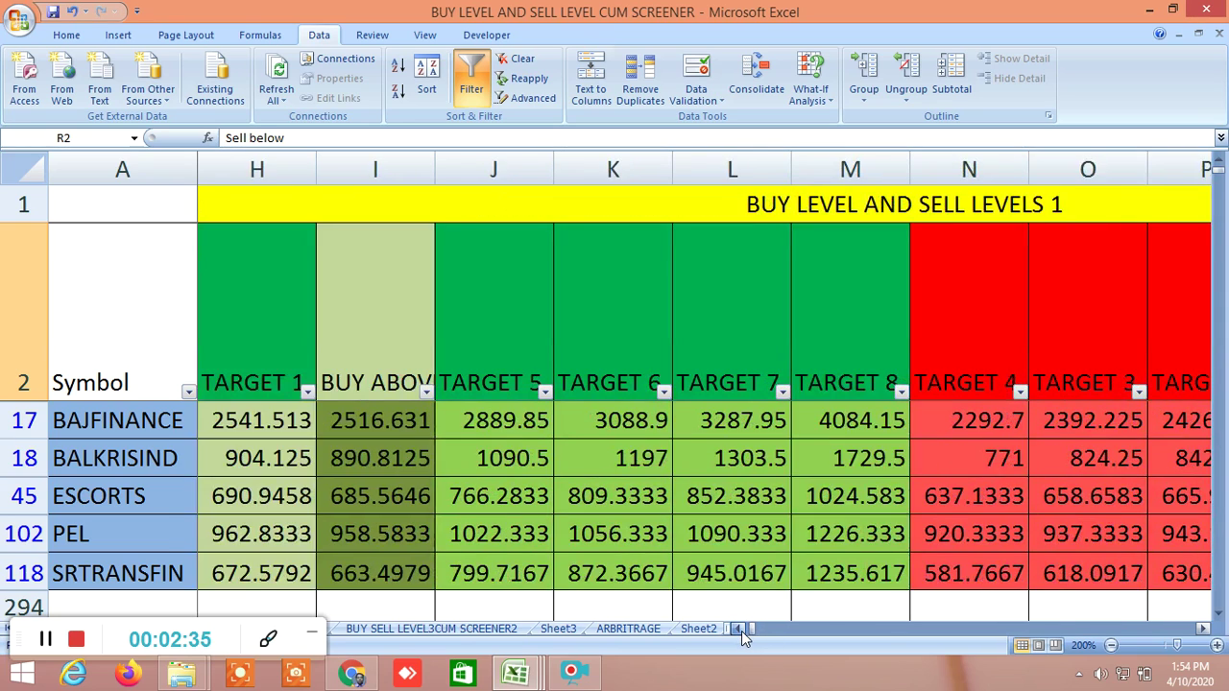
{"action": "left_click", "coordinate": [741, 628]}
{"action": "left_click", "coordinate": [741, 629]}
{"action": "left_click", "coordinate": [741, 628]}
{"action": "left_click", "coordinate": [741, 629]}
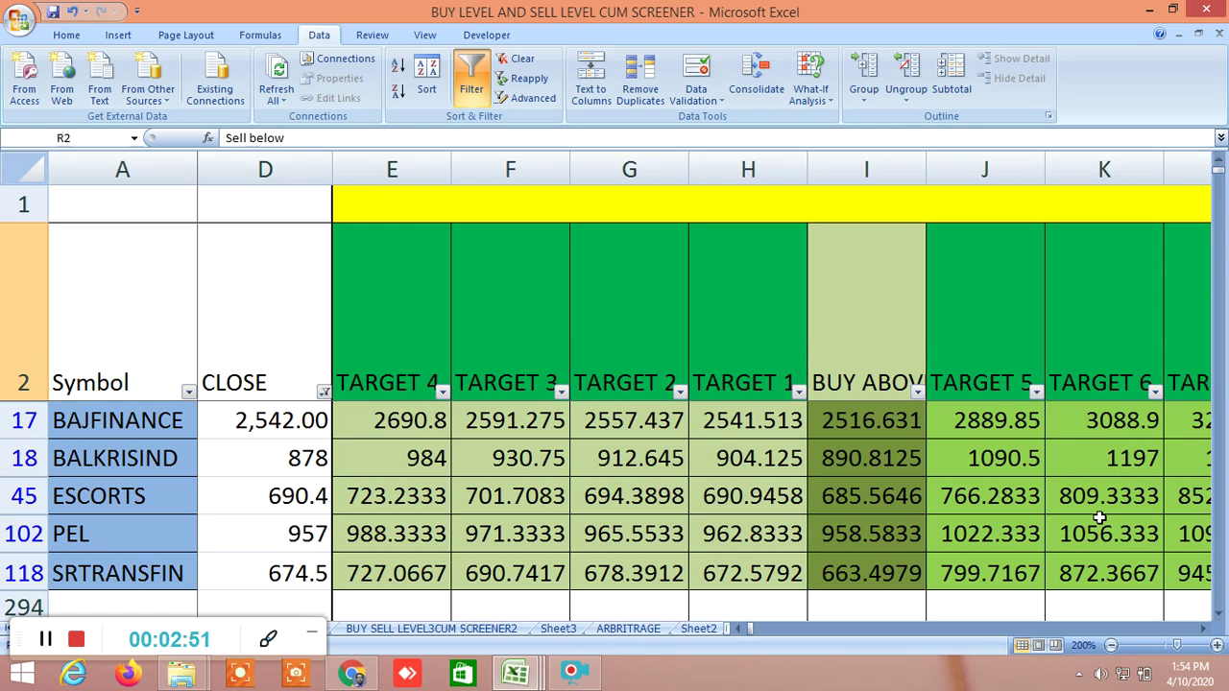
Step: Examine the BUY ABOVE, SELL BELOW and target columns in the BUY LEVEL AND SELL LEVELS 2 block
{"action": "left_click_drag", "start_coordinate": [1206, 629], "coordinate": [1205, 629]}
{"action": "left_click", "coordinate": [1206, 629]}
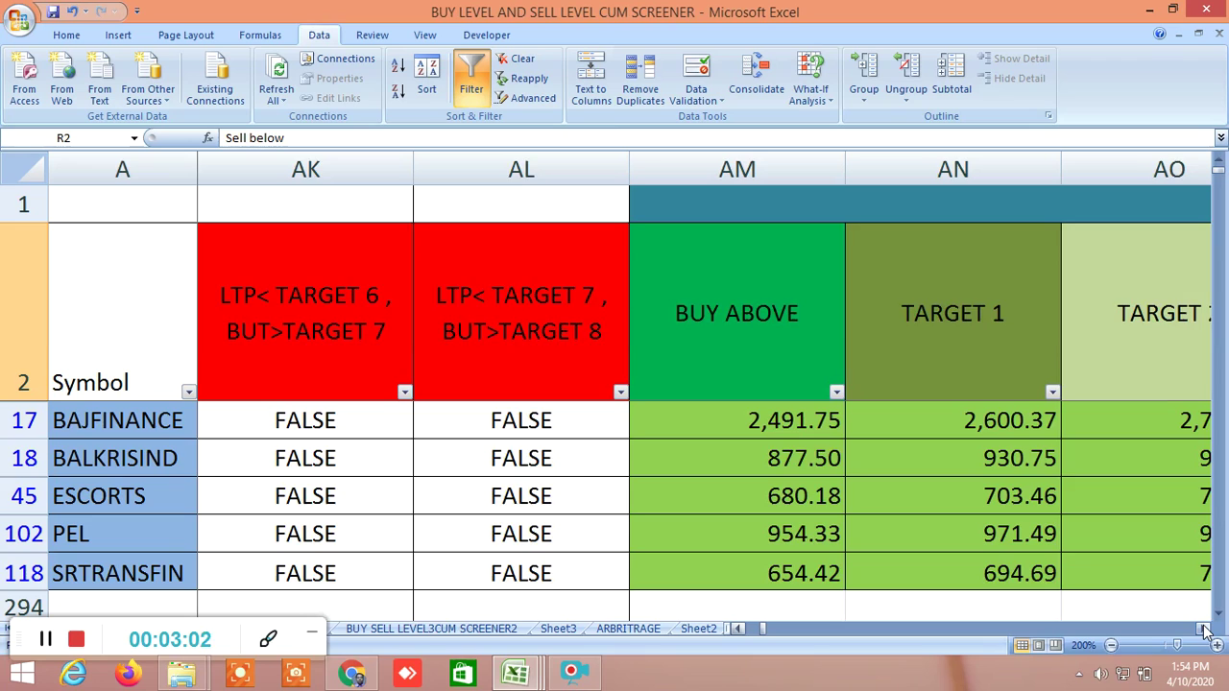
{"action": "left_click", "coordinate": [1206, 628]}
{"action": "left_click", "coordinate": [1206, 629]}
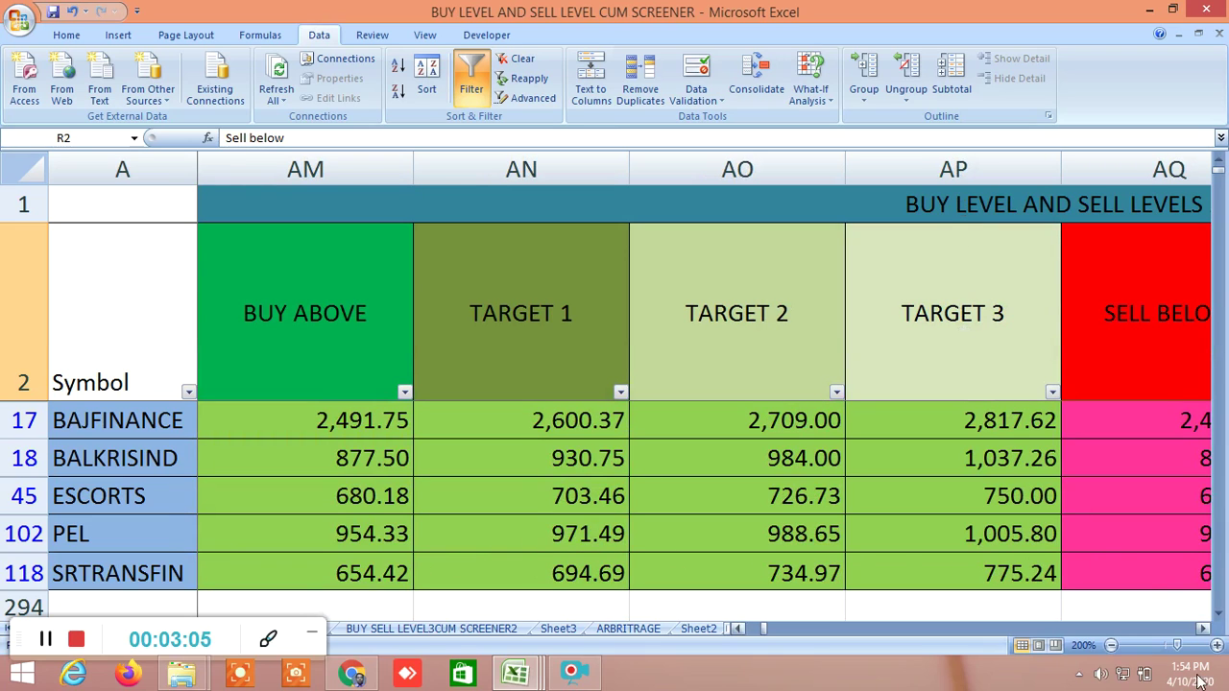
{"action": "left_click", "coordinate": [1206, 629]}
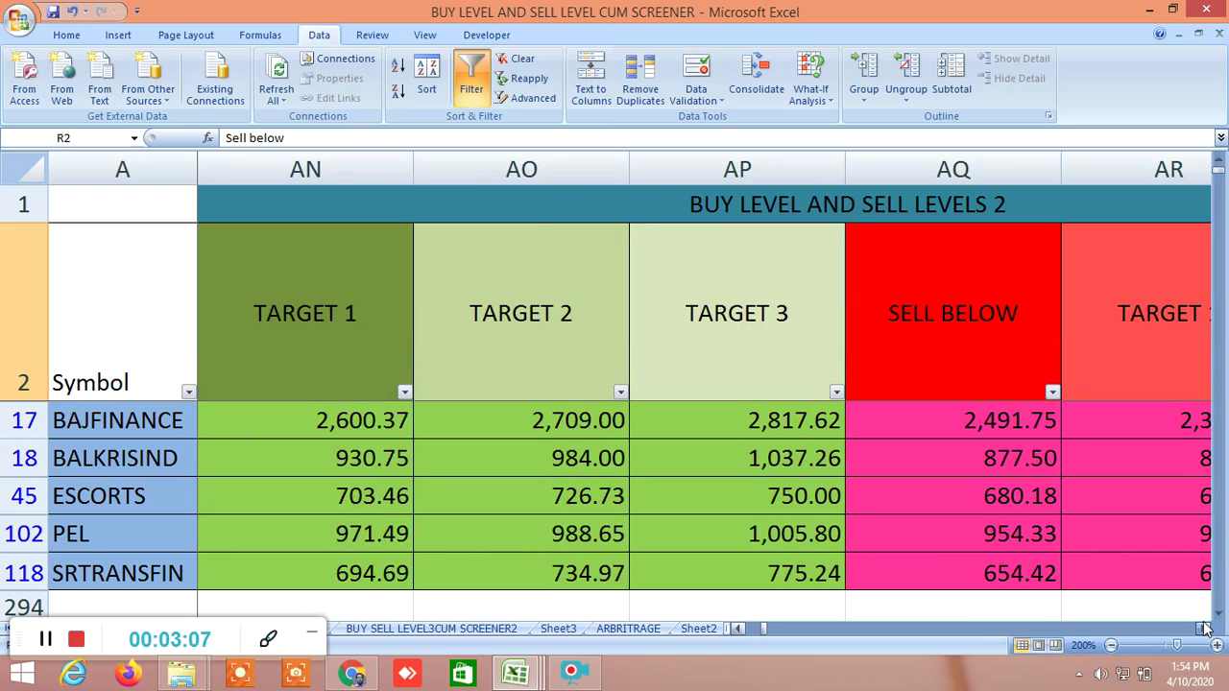
{"action": "left_click", "coordinate": [1206, 628]}
{"action": "left_click", "coordinate": [1206, 629]}
{"action": "left_click", "coordinate": [1206, 629]}
{"action": "left_click", "coordinate": [1206, 629]}
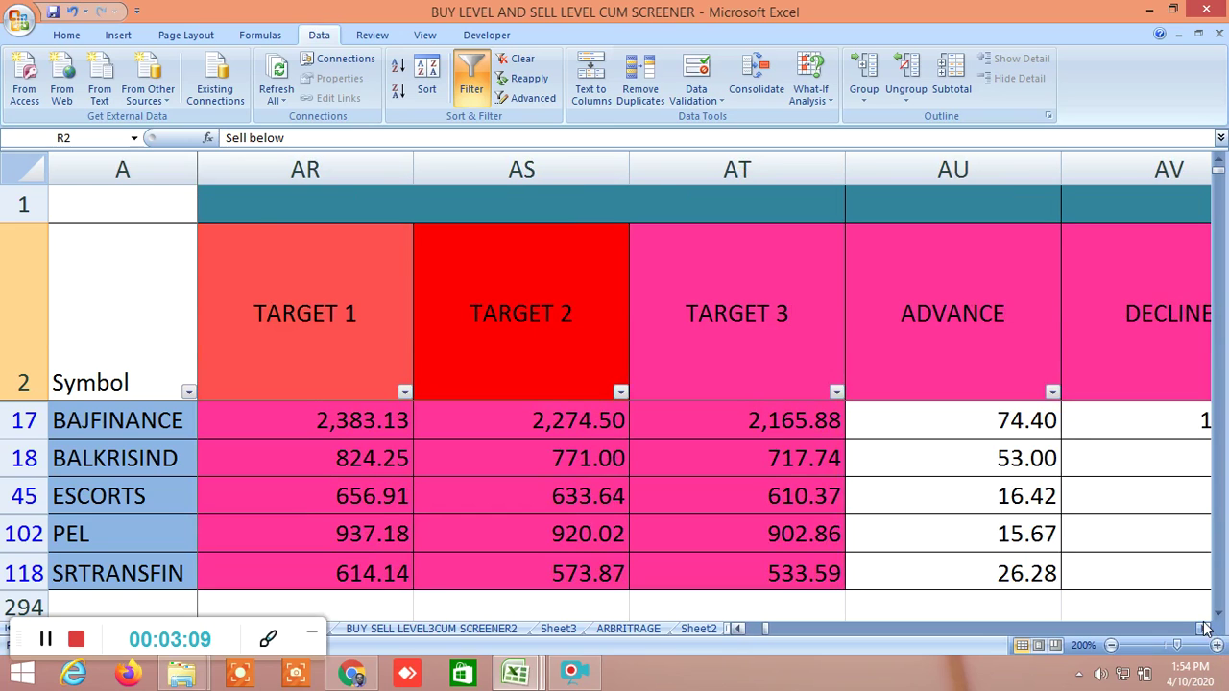
Step: Review the advance/decline, VOLATILITY, DELIVERY PERCENTAGE, TYPICAL PRICE and numbered PRICES columns
{"action": "left_click", "coordinate": [1205, 629]}
{"action": "left_click", "coordinate": [1205, 629]}
{"action": "left_click", "coordinate": [1206, 629]}
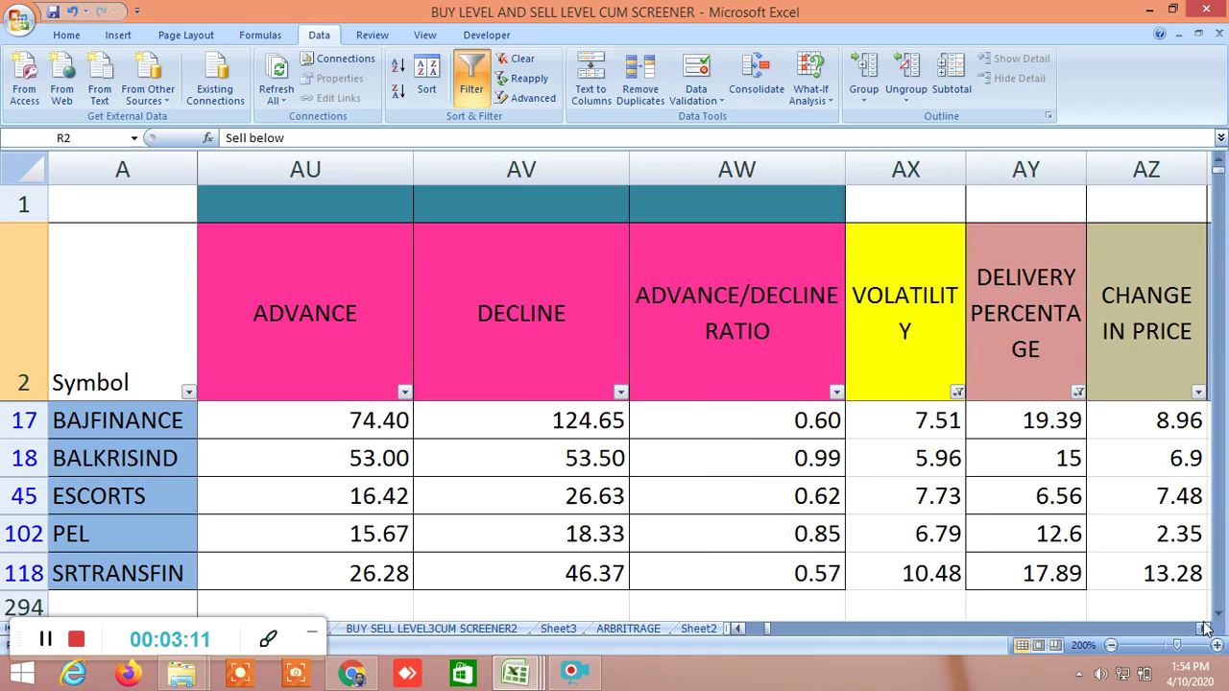
{"action": "left_click", "coordinate": [1206, 628]}
{"action": "left_click", "coordinate": [1206, 629]}
{"action": "left_click", "coordinate": [1206, 629]}
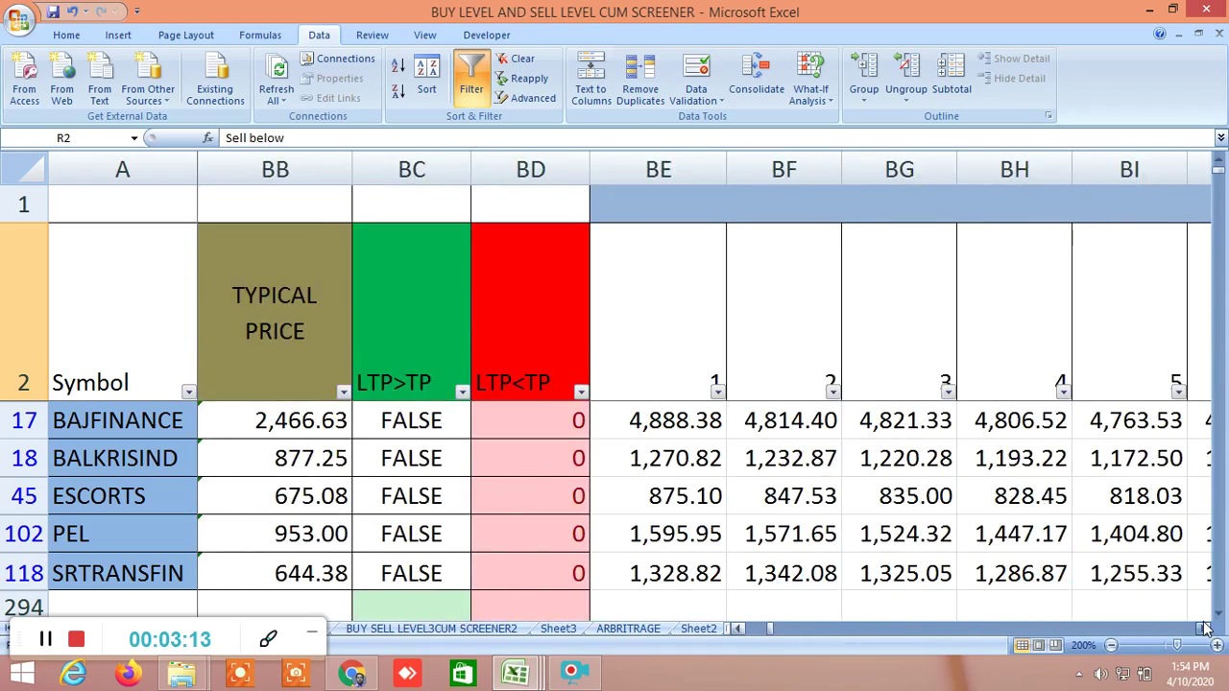
{"action": "left_click", "coordinate": [1206, 628]}
{"action": "left_click", "coordinate": [1206, 628]}
{"action": "left_click", "coordinate": [1205, 629]}
{"action": "left_click", "coordinate": [1206, 629]}
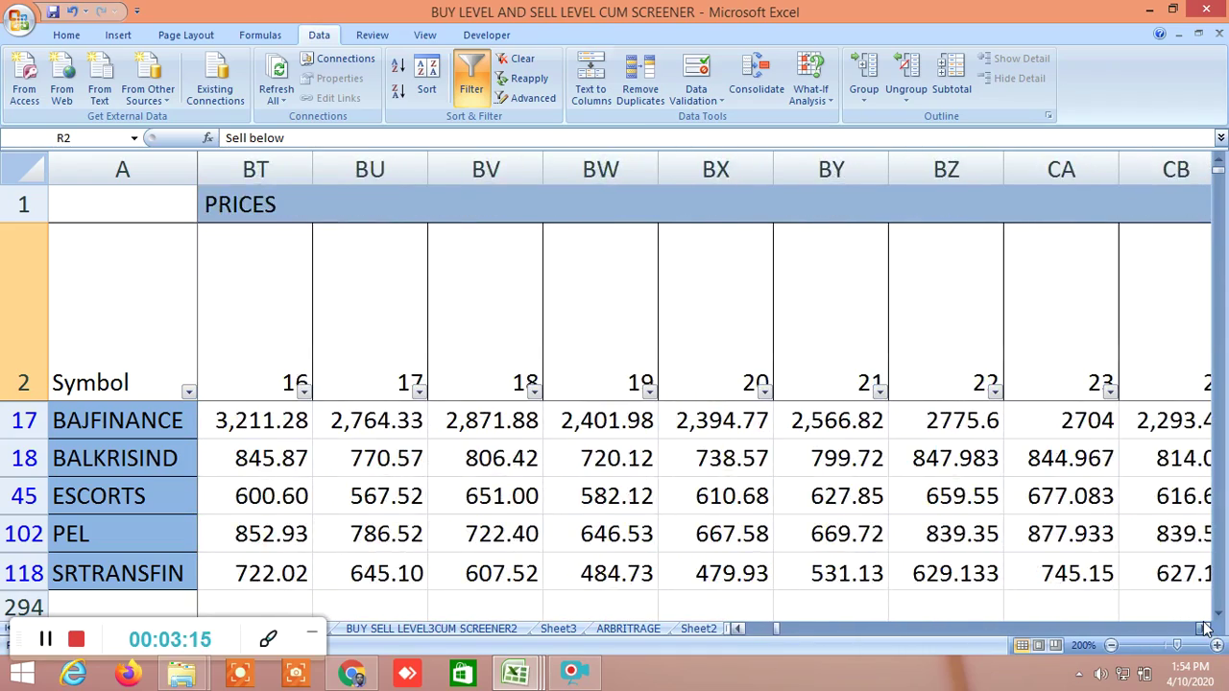
Step: Review the MA, EMA and DEMA columns, STOCHASTIC values and the moving average crossover signals
{"action": "left_click", "coordinate": [1206, 629]}
{"action": "left_click", "coordinate": [1206, 629]}
{"action": "left_click", "coordinate": [1206, 629]}
{"action": "left_click", "coordinate": [1206, 629]}
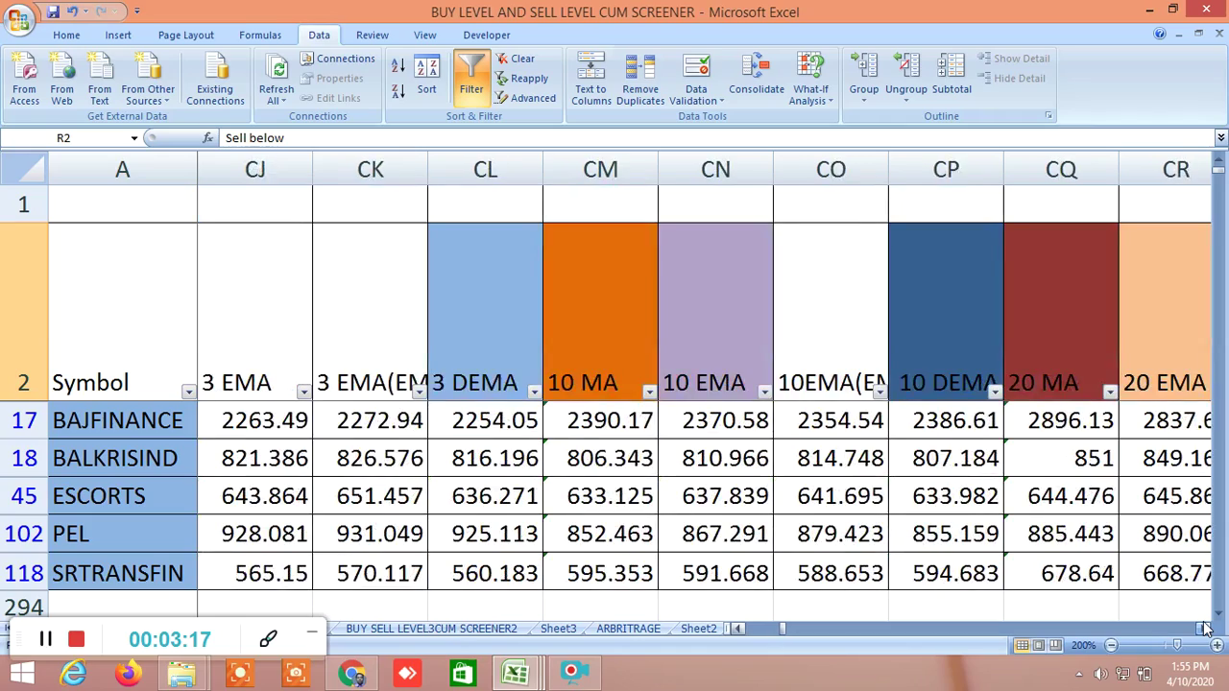
{"action": "left_click", "coordinate": [1206, 629]}
{"action": "left_click", "coordinate": [1205, 628]}
{"action": "left_click", "coordinate": [1206, 629]}
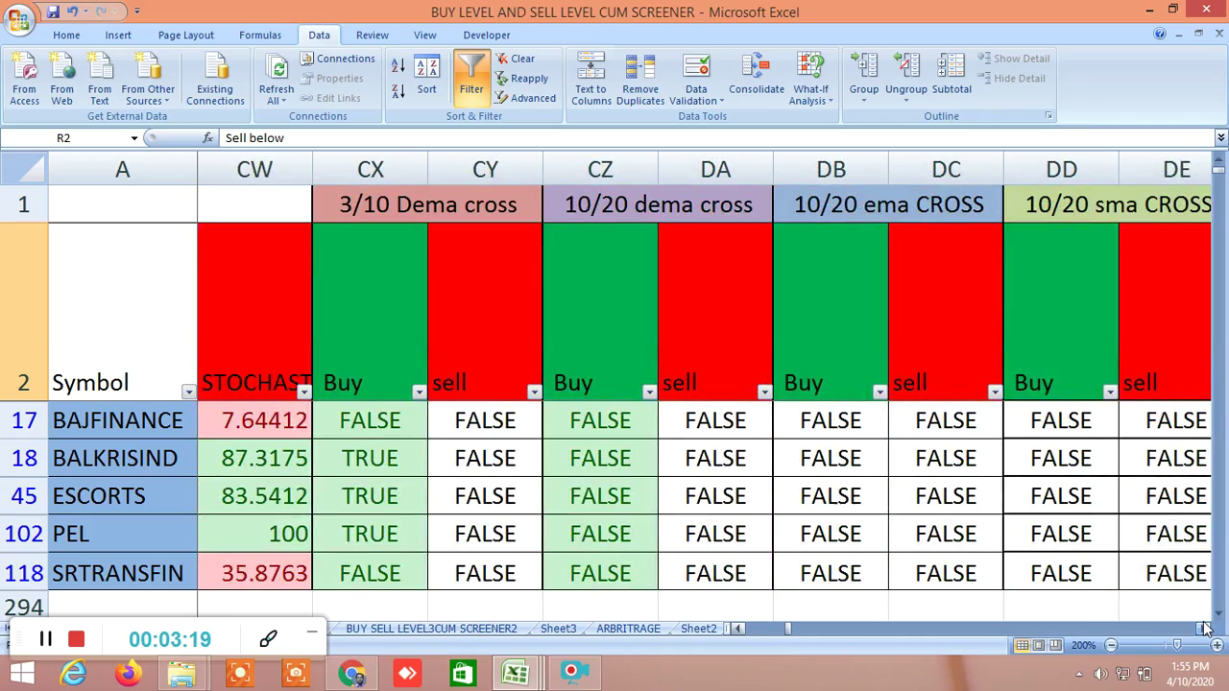
Step: Examine the NORMDIST 30 and 15 columns and the PROBABILITY 30, 15, 5 and 1 signals
{"action": "left_click", "coordinate": [1205, 629]}
{"action": "left_click", "coordinate": [1206, 629]}
{"action": "left_click", "coordinate": [1206, 629]}
{"action": "left_click", "coordinate": [1206, 628]}
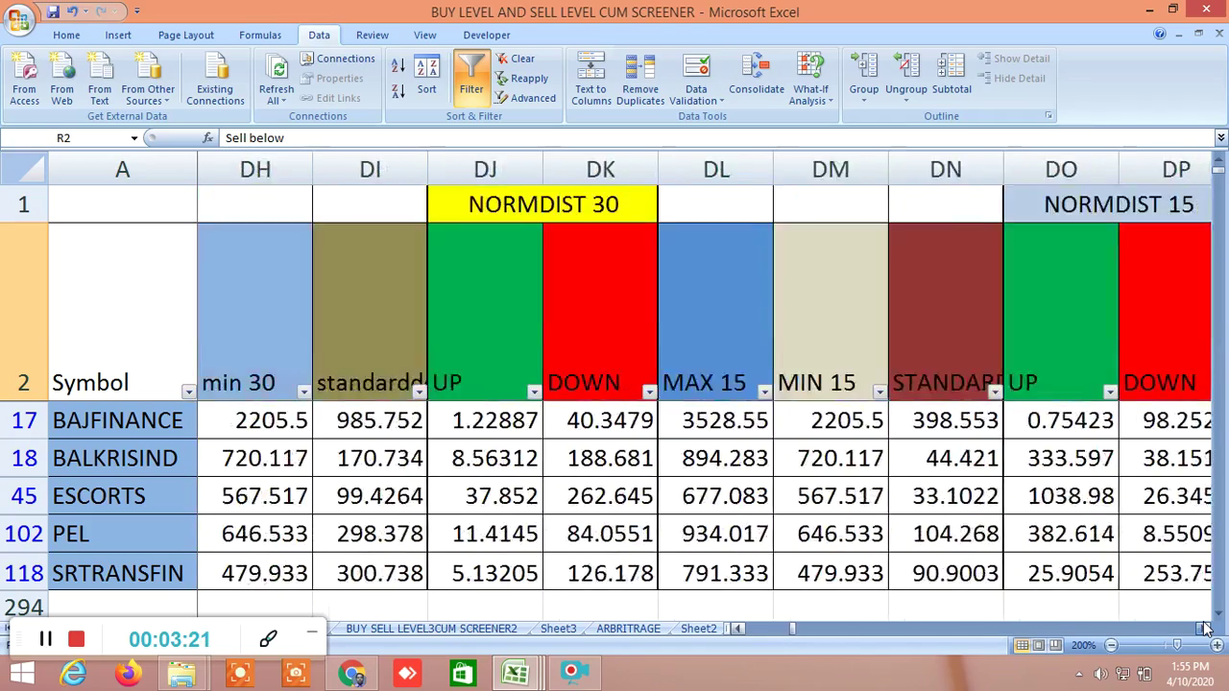
{"action": "left_click", "coordinate": [1206, 628]}
{"action": "left_click", "coordinate": [1205, 629]}
{"action": "left_click", "coordinate": [1206, 628]}
{"action": "left_click", "coordinate": [1206, 628]}
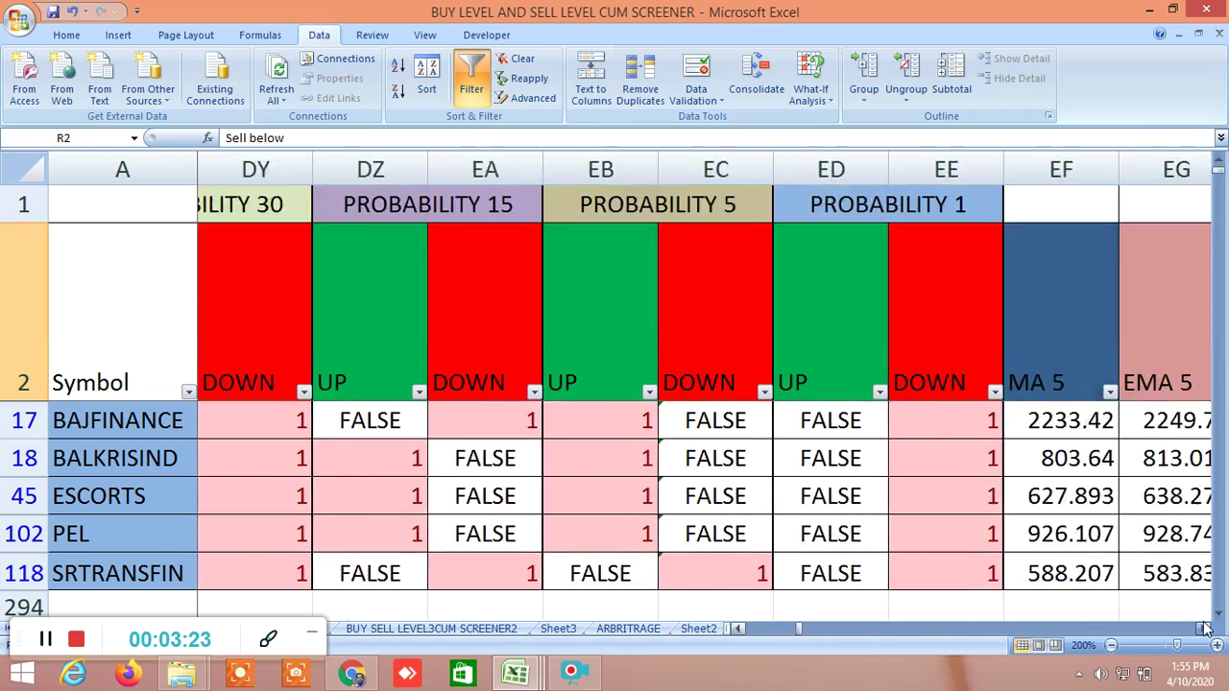
Step: Examine the R1 to R7 and S1 to S7 columns in the BUY LEVEL AND SELL LEVELS 3 block
{"action": "left_click", "coordinate": [1206, 629]}
{"action": "left_click", "coordinate": [1205, 629]}
{"action": "left_click", "coordinate": [1206, 629]}
{"action": "left_click", "coordinate": [1206, 629]}
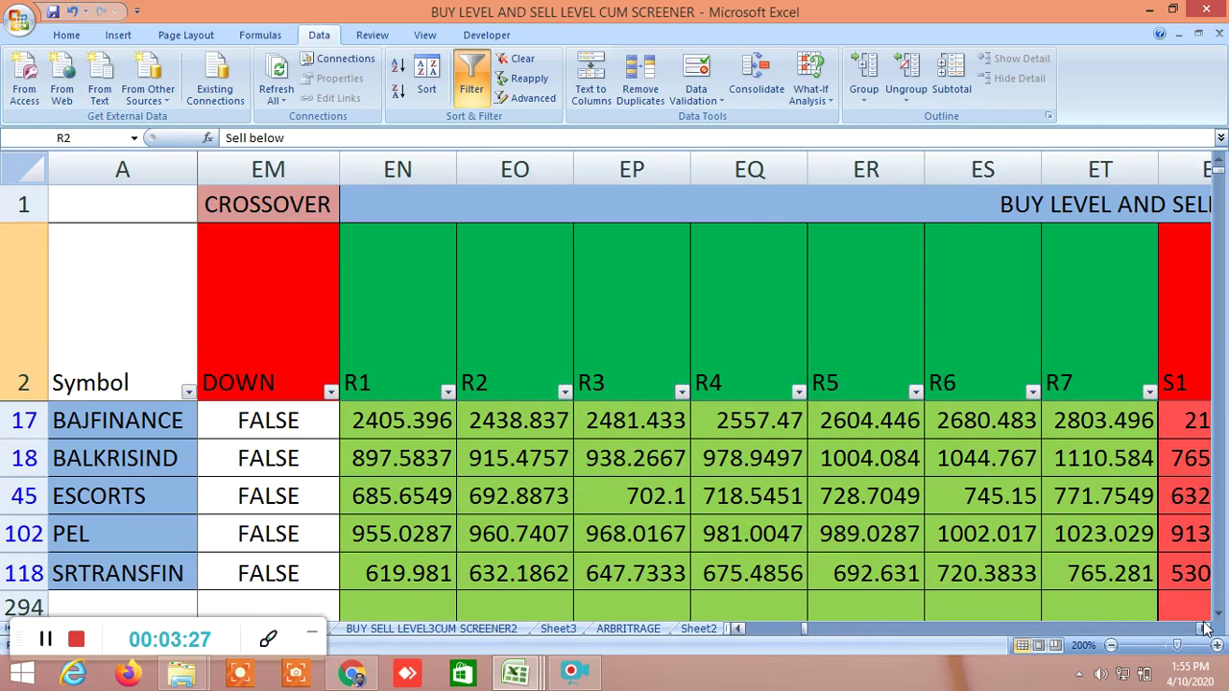
{"action": "left_click", "coordinate": [1205, 629]}
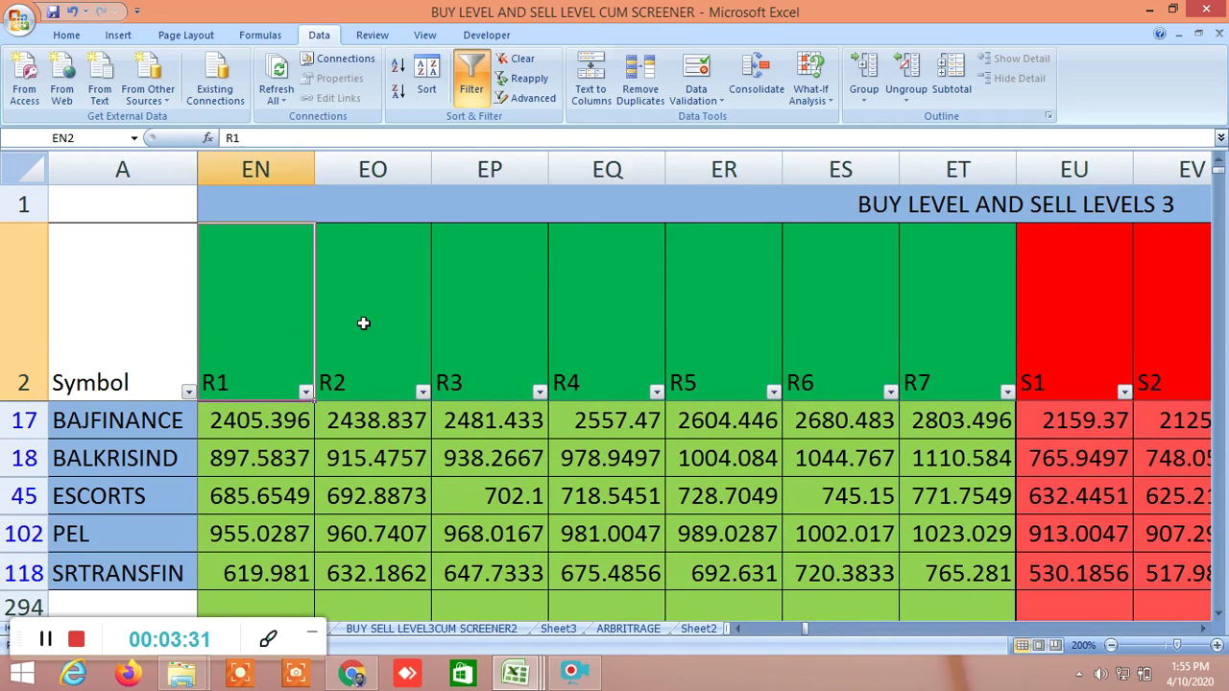
{"action": "left_click", "coordinate": [1204, 630]}
{"action": "left_click", "coordinate": [1204, 630]}
{"action": "left_click", "coordinate": [1204, 629]}
{"action": "left_click", "coordinate": [1204, 629]}
{"action": "left_click", "coordinate": [1204, 630]}
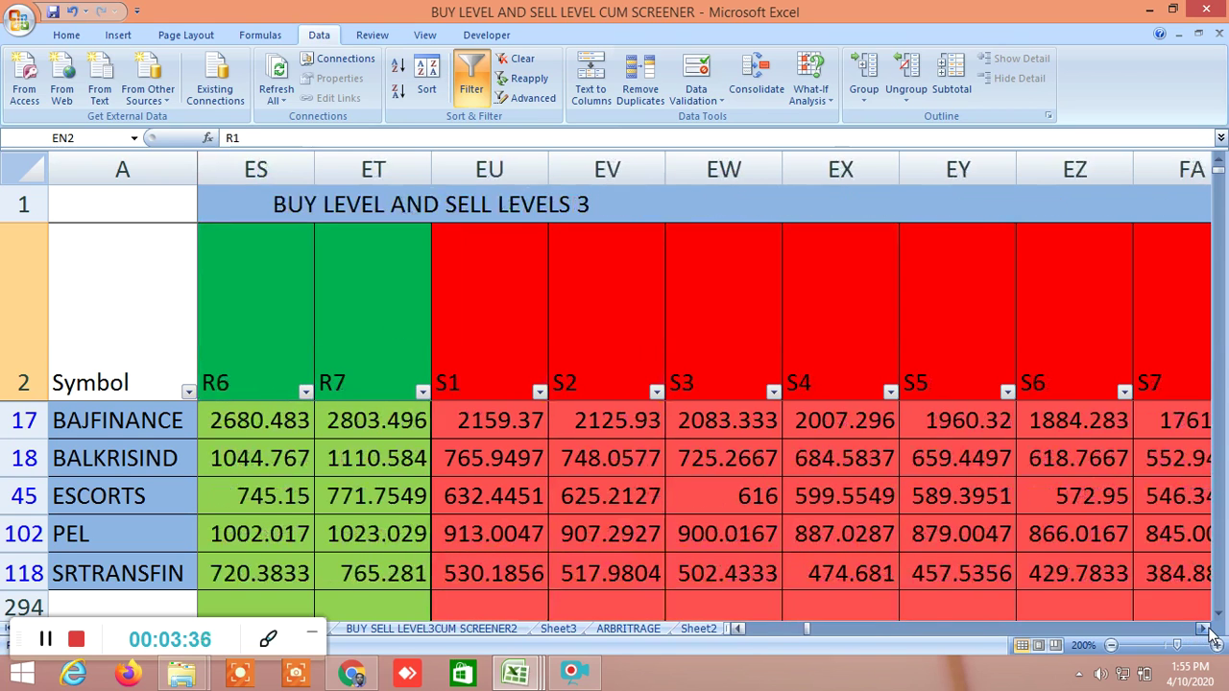
Step: Review the PIVOT POINT levels and the LTP VS RESISTANCE SUPPORT PIVOT POINT signals
{"action": "left_click", "coordinate": [1203, 630]}
{"action": "left_click", "coordinate": [1204, 630]}
{"action": "left_click", "coordinate": [1204, 629]}
{"action": "left_click", "coordinate": [1204, 630]}
{"action": "left_click", "coordinate": [1203, 630]}
{"action": "left_click", "coordinate": [1204, 629]}
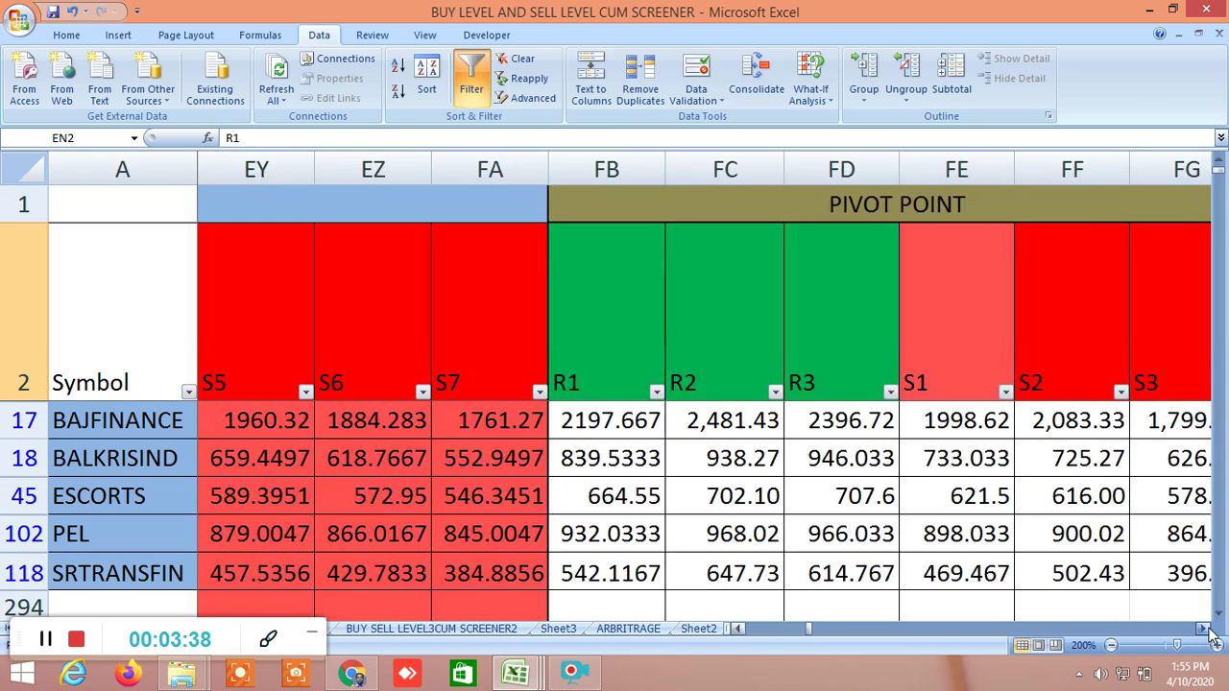
{"action": "left_click", "coordinate": [1203, 630]}
{"action": "left_click", "coordinate": [1204, 630]}
{"action": "left_click", "coordinate": [1204, 630]}
{"action": "left_click", "coordinate": [1204, 629]}
{"action": "left_click", "coordinate": [1204, 630]}
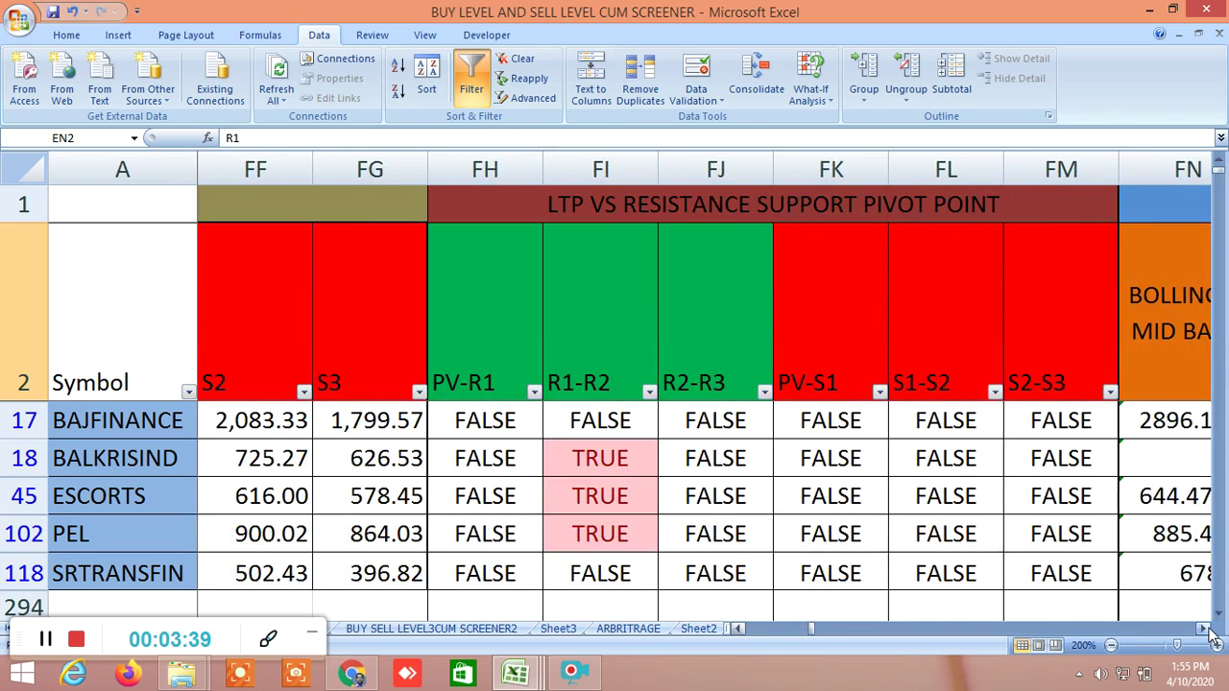
Step: Review the Bollinger band columns and the ICHIMOKU CLOUD lines with their BULLISH and BEARISH signals
{"action": "left_click", "coordinate": [1203, 630]}
{"action": "left_click", "coordinate": [1203, 629]}
{"action": "left_click", "coordinate": [1205, 630]}
{"action": "left_click", "coordinate": [1205, 630]}
{"action": "left_click", "coordinate": [1205, 630]}
{"action": "left_click", "coordinate": [1204, 629]}
{"action": "left_click", "coordinate": [1205, 630]}
{"action": "left_click", "coordinate": [1205, 630]}
{"action": "left_click", "coordinate": [1204, 630]}
{"action": "left_click", "coordinate": [1205, 630]}
{"action": "left_click", "coordinate": [1205, 630]}
{"action": "left_click", "coordinate": [1205, 630]}
{"action": "left_click", "coordinate": [1205, 629]}
{"action": "left_click", "coordinate": [1205, 629]}
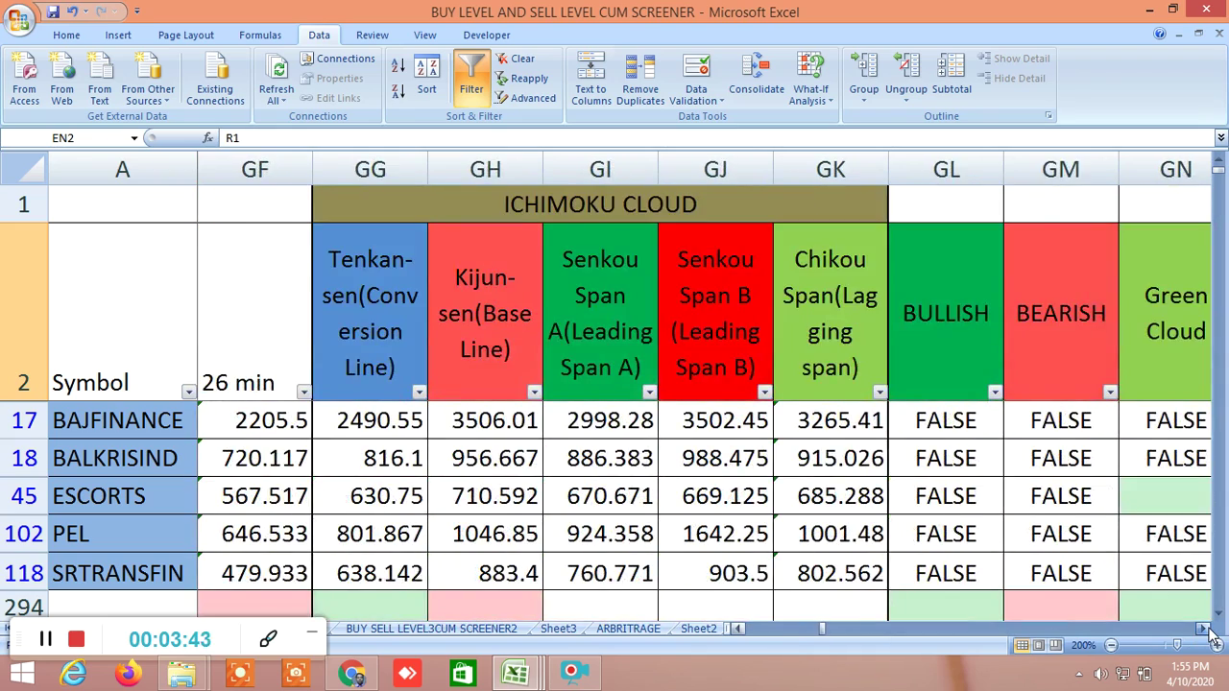
Step: Examine the traded value, VWAP, LTP versus VWAP, and TOP, MID and BOTTOM LINE columns
{"action": "left_click", "coordinate": [1205, 630]}
{"action": "left_click", "coordinate": [1205, 630]}
{"action": "left_click", "coordinate": [1205, 630]}
{"action": "left_click", "coordinate": [1205, 630]}
{"action": "left_click", "coordinate": [1204, 630]}
{"action": "left_click", "coordinate": [1205, 630]}
{"action": "left_click", "coordinate": [1204, 630]}
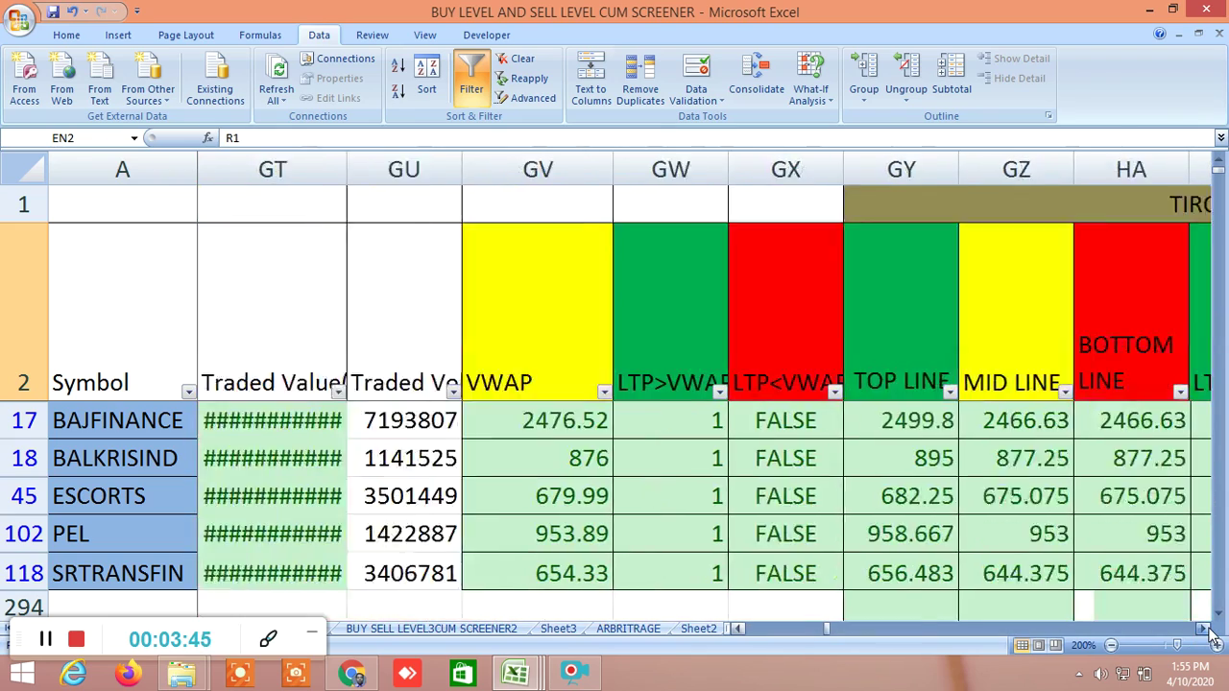
Step: Review the remaining indicator columns through the signals comparing LTP with the 20-day high and low
{"action": "left_click", "coordinate": [1205, 629]}
{"action": "left_click", "coordinate": [1204, 630]}
{"action": "left_click", "coordinate": [1204, 630]}
{"action": "left_click", "coordinate": [1204, 629]}
{"action": "left_click", "coordinate": [1204, 630]}
{"action": "left_click", "coordinate": [1205, 630]}
{"action": "left_click", "coordinate": [1205, 630]}
{"action": "left_click", "coordinate": [1205, 630]}
{"action": "left_click", "coordinate": [1205, 630]}
{"action": "left_click", "coordinate": [1205, 630]}
{"action": "left_click", "coordinate": [1205, 630]}
{"action": "left_click", "coordinate": [1204, 629]}
{"action": "left_click", "coordinate": [1205, 629]}
{"action": "left_click", "coordinate": [1204, 629]}
{"action": "left_click", "coordinate": [1205, 629]}
{"action": "left_click", "coordinate": [1205, 630]}
{"action": "left_click", "coordinate": [1205, 629]}
{"action": "left_click", "coordinate": [1204, 630]}
{"action": "left_click", "coordinate": [1205, 630]}
{"action": "left_click", "coordinate": [1204, 630]}
{"action": "left_click", "coordinate": [1205, 630]}
{"action": "left_click", "coordinate": [1204, 630]}
{"action": "left_click", "coordinate": [1205, 630]}
{"action": "left_click", "coordinate": [1205, 629]}
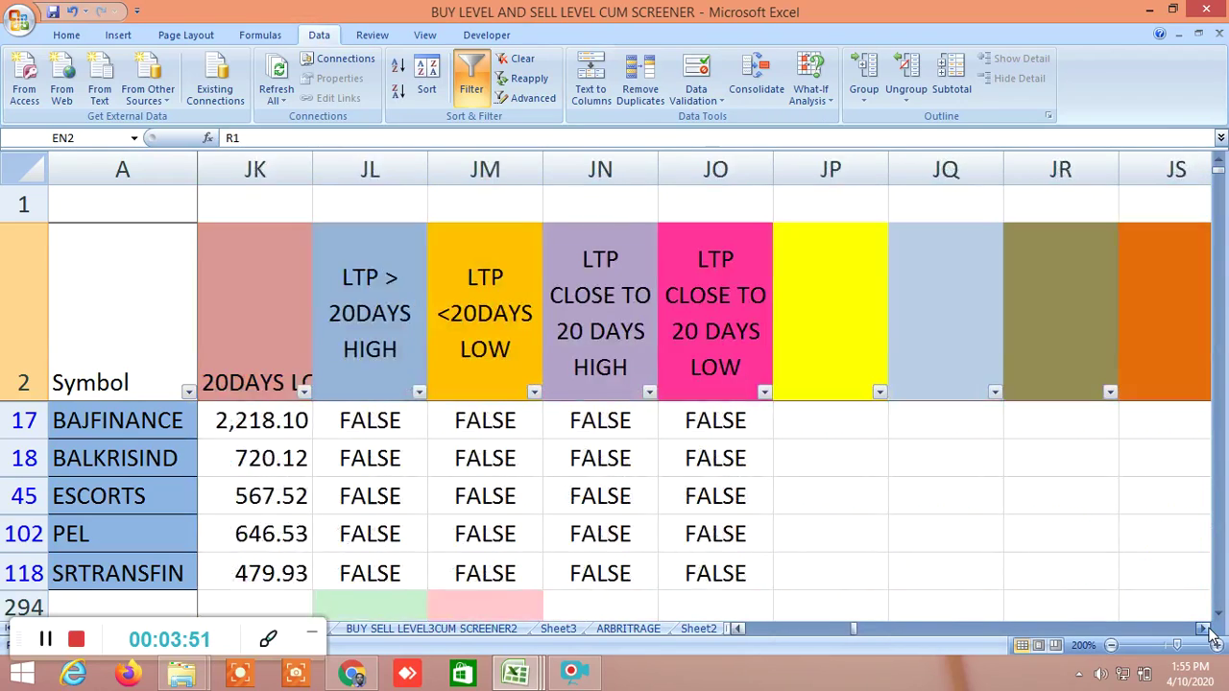
Step: Inspect the RESISTANCE header in cell KB2 and the degree-based level columns starting at 12.5
{"action": "left_click", "coordinate": [1205, 630]}
{"action": "left_click_drag", "start_coordinate": [1205, 630], "coordinate": [1204, 630]}
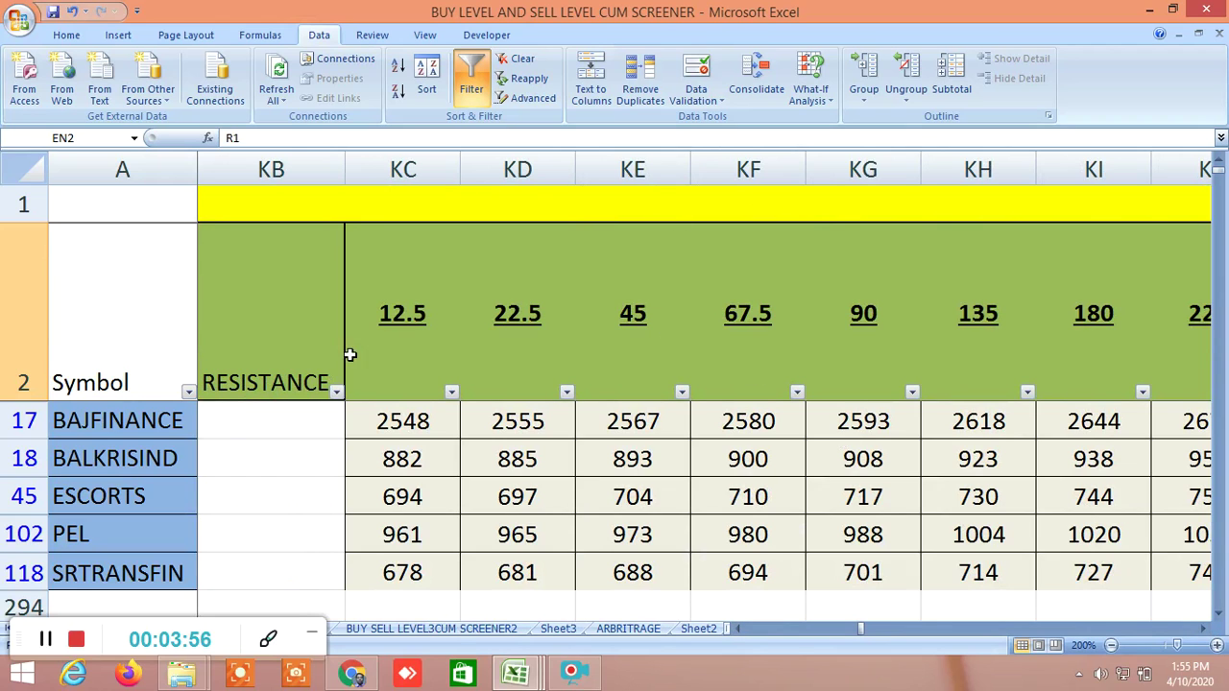
{"action": "left_click", "coordinate": [313, 355]}
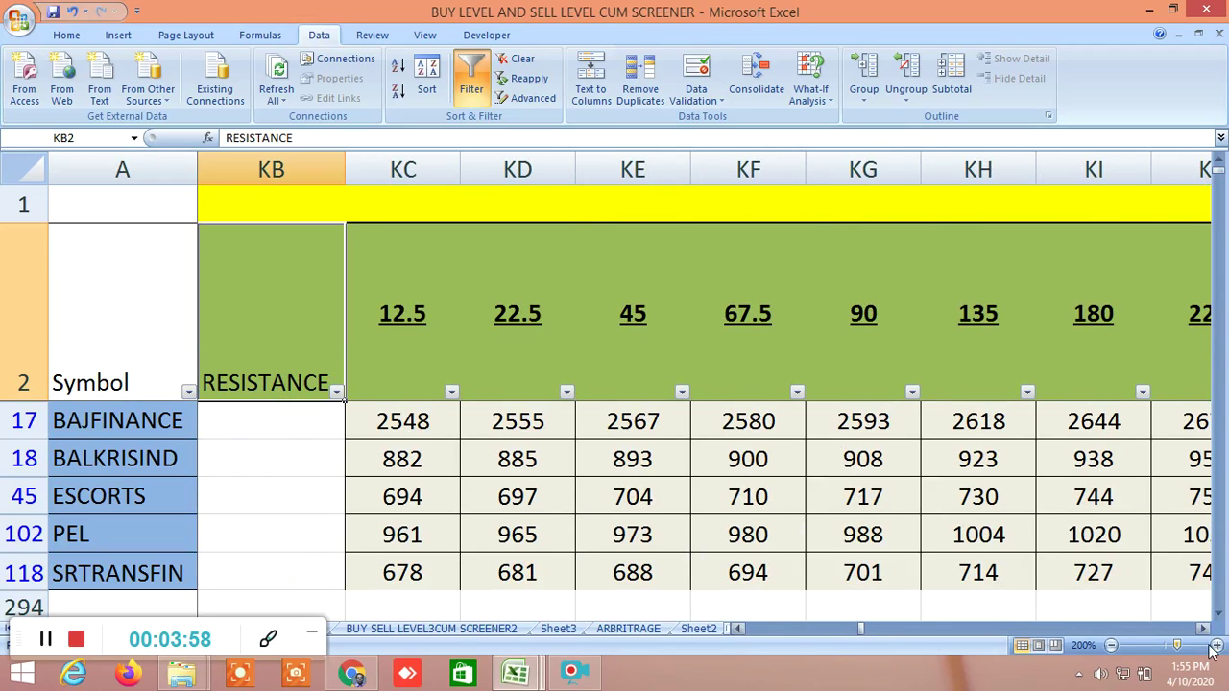
Step: Inspect the HIGHEST RESISTANCE and LOWEST SUPPORT headers and neighbouring HR and S level columns in the Murrey's mathematics block
{"action": "left_click_drag", "start_coordinate": [1205, 629], "coordinate": [1205, 630]}
{"action": "left_click", "coordinate": [441, 354]}
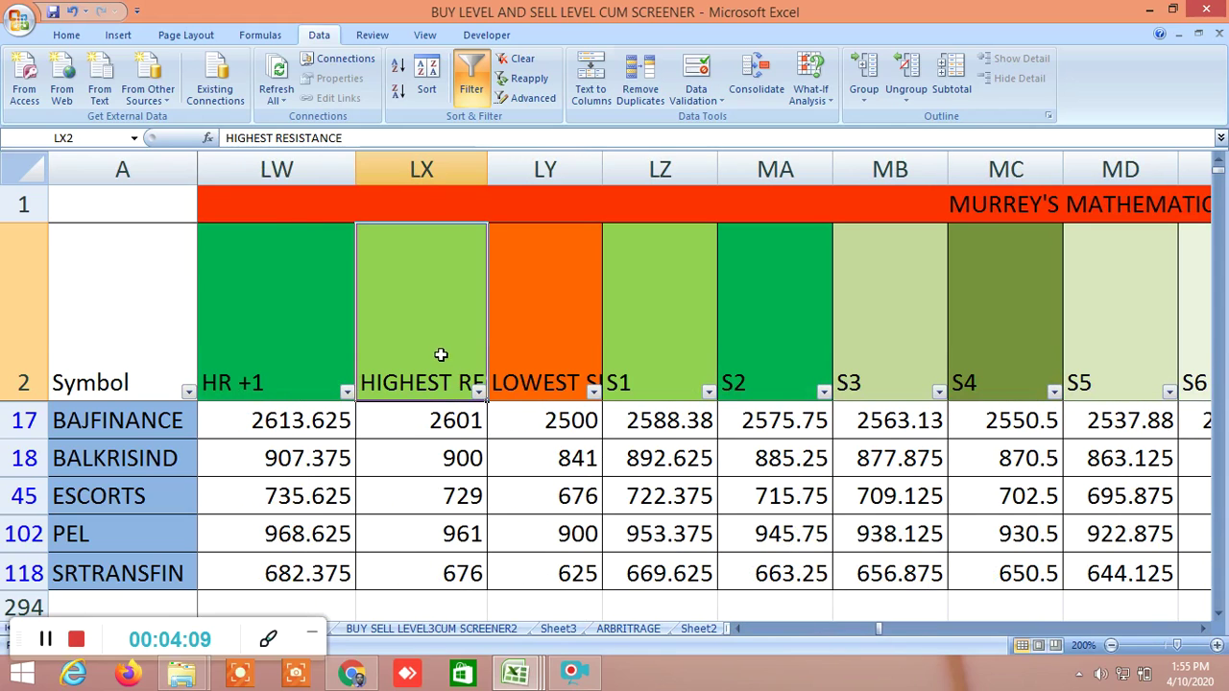
{"action": "left_click", "coordinate": [531, 324]}
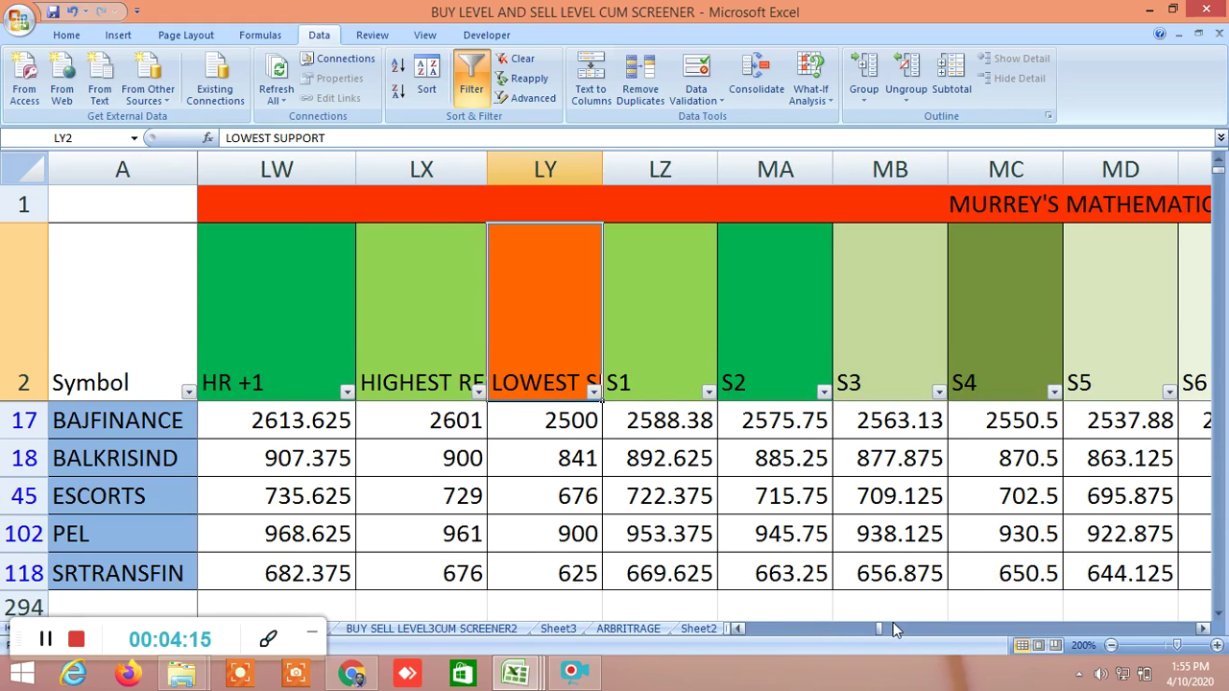
{"action": "left_click", "coordinate": [736, 630]}
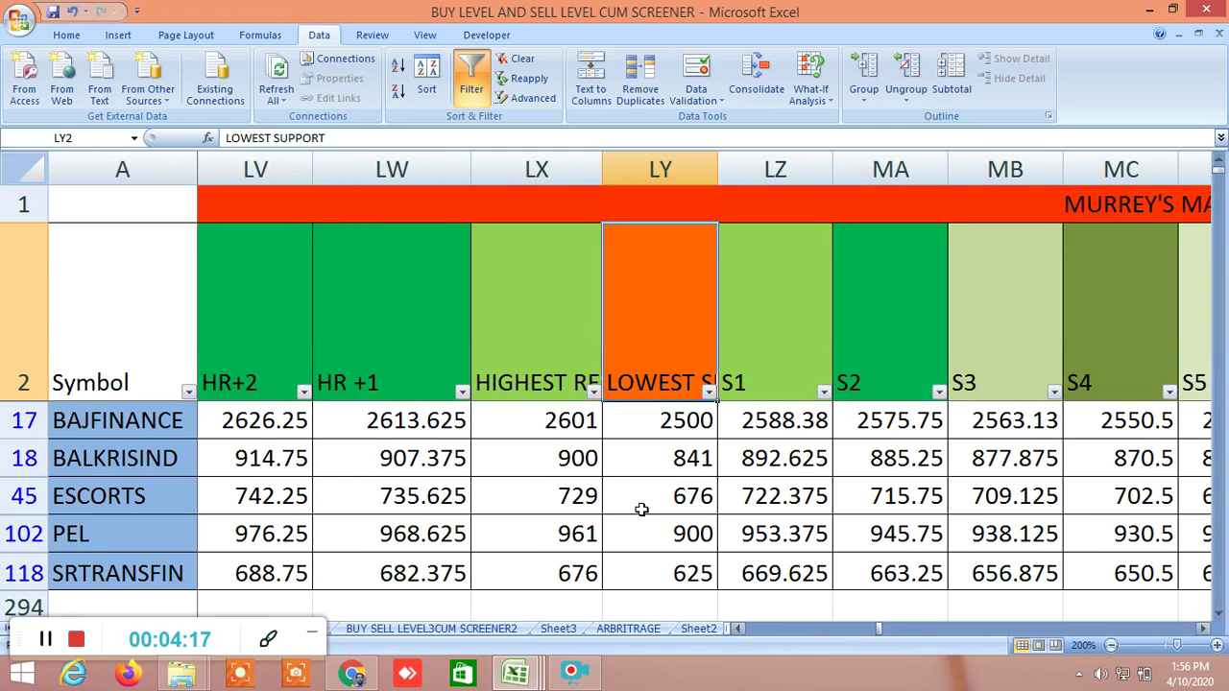
{"action": "left_click", "coordinate": [735, 630]}
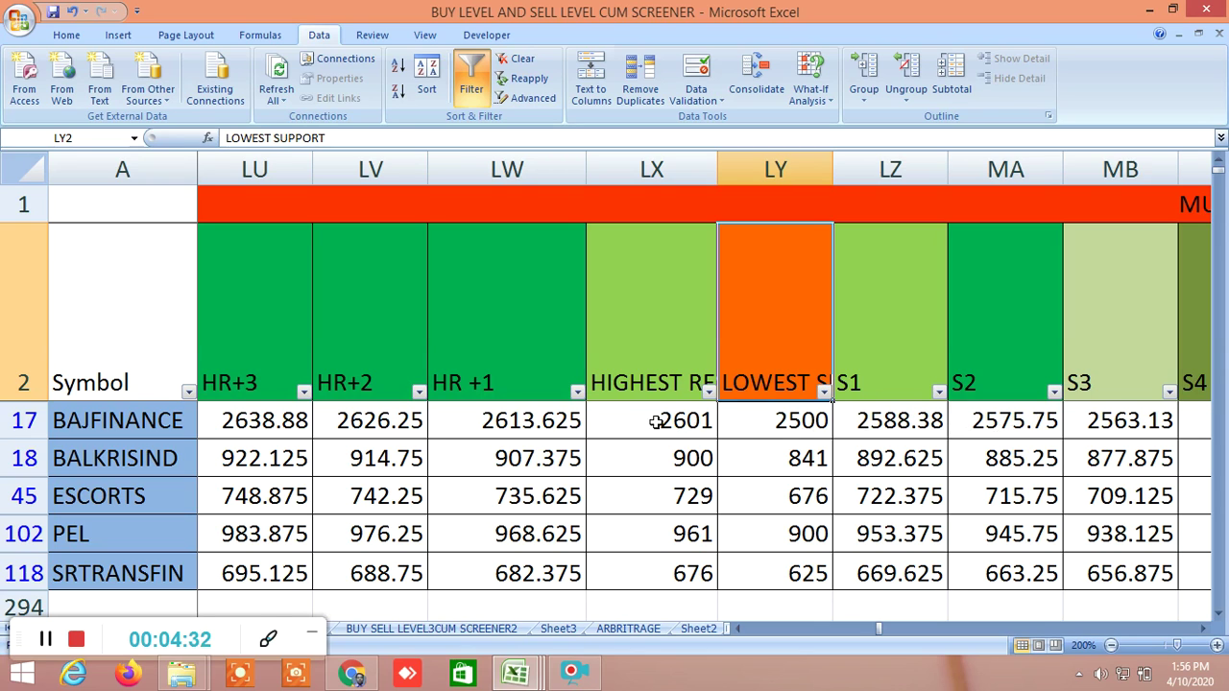
Step: Review the LTP position columns, from the degree ranges starting at 12.5-22.5 through the Gann square ranges to S22-S23
{"action": "left_click", "coordinate": [1203, 629]}
{"action": "scroll", "coordinate": [1203, 629], "scroll_direction": "right", "scroll_amount": 20}
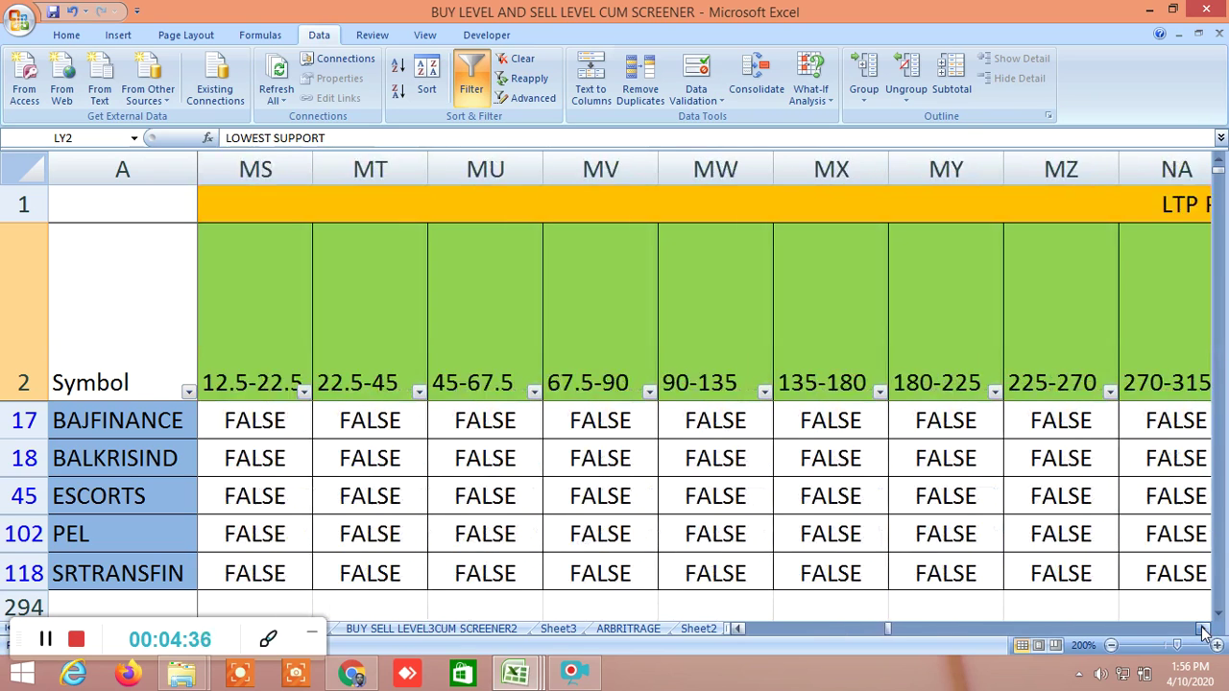
{"action": "scroll", "coordinate": [1203, 629], "scroll_direction": "right", "scroll_amount": 13}
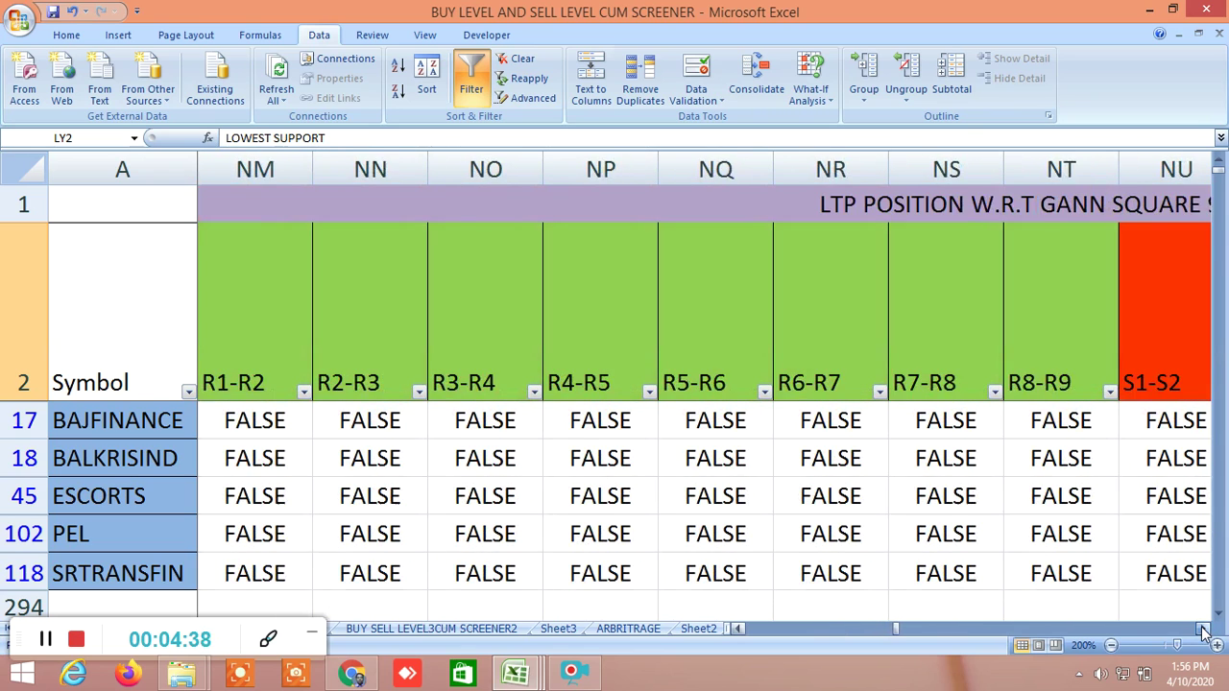
{"action": "scroll", "coordinate": [1203, 628], "scroll_direction": "right", "scroll_amount": 16}
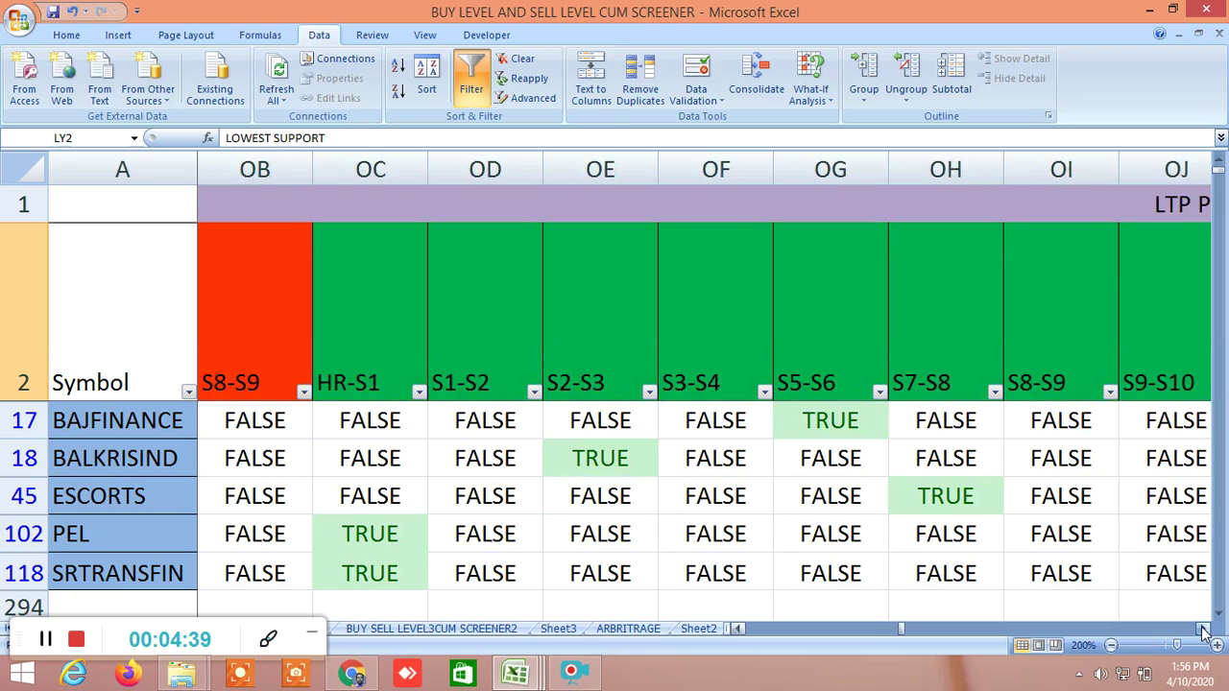
{"action": "scroll", "coordinate": [1203, 629], "scroll_direction": "right", "scroll_amount": 17}
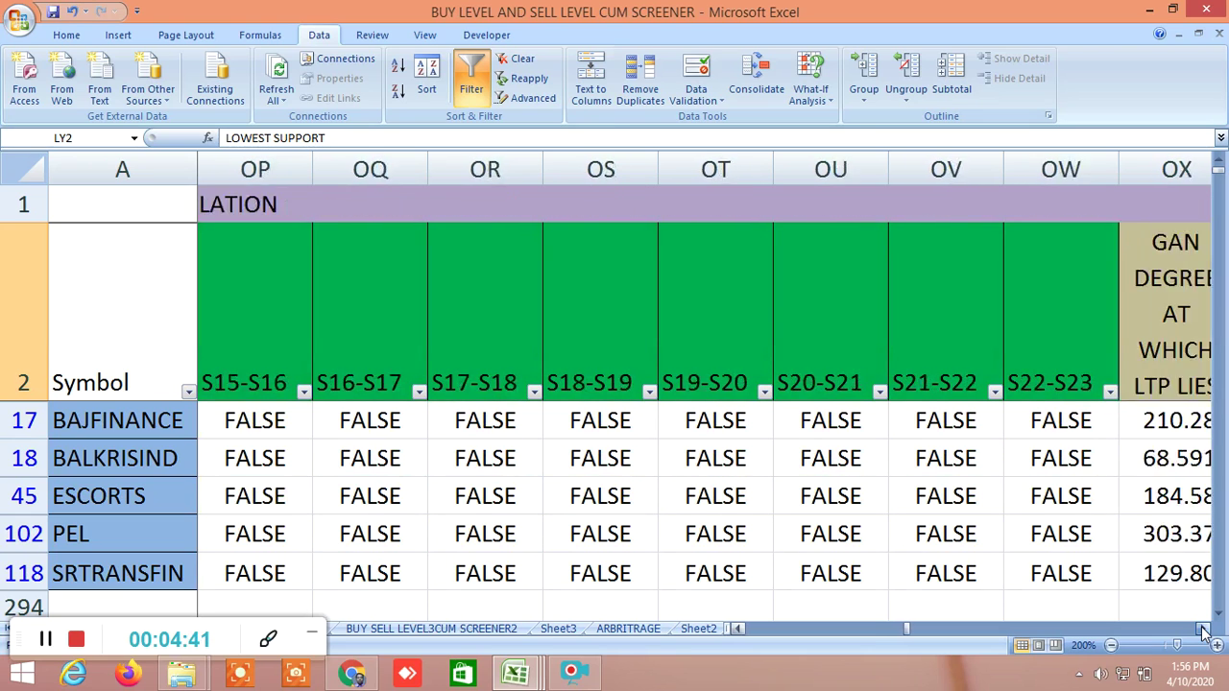
Step: Examine the columns for the Gann degree at which LTP lies and the time to reverse with respect to support
{"action": "scroll", "coordinate": [1203, 629], "scroll_direction": "right", "scroll_amount": 4}
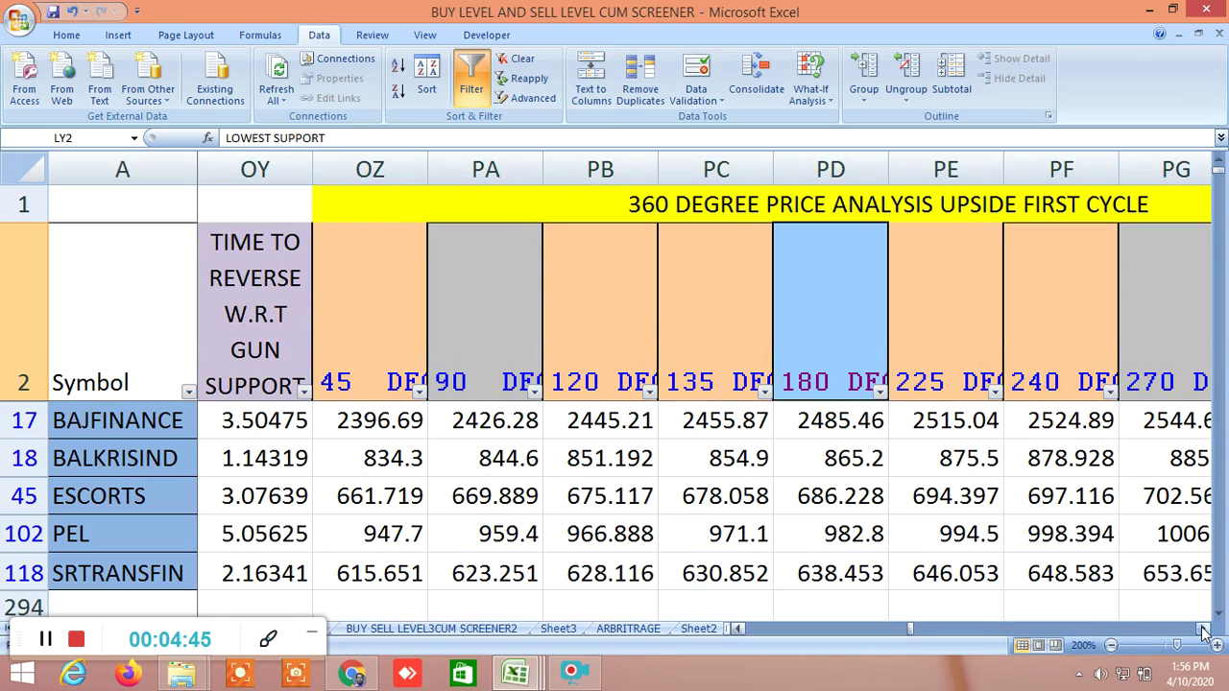
{"action": "left_click", "coordinate": [740, 630]}
{"action": "left_click", "coordinate": [739, 630]}
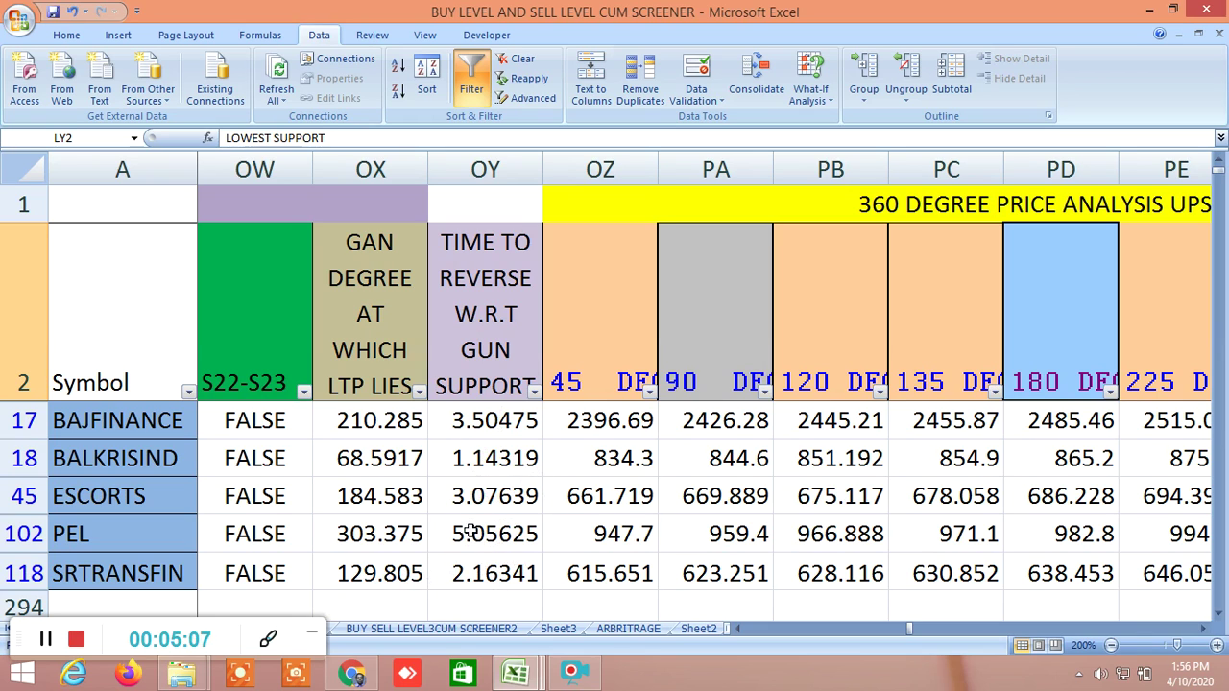
{"action": "left_click", "coordinate": [1204, 628]}
{"action": "left_click", "coordinate": [1204, 628]}
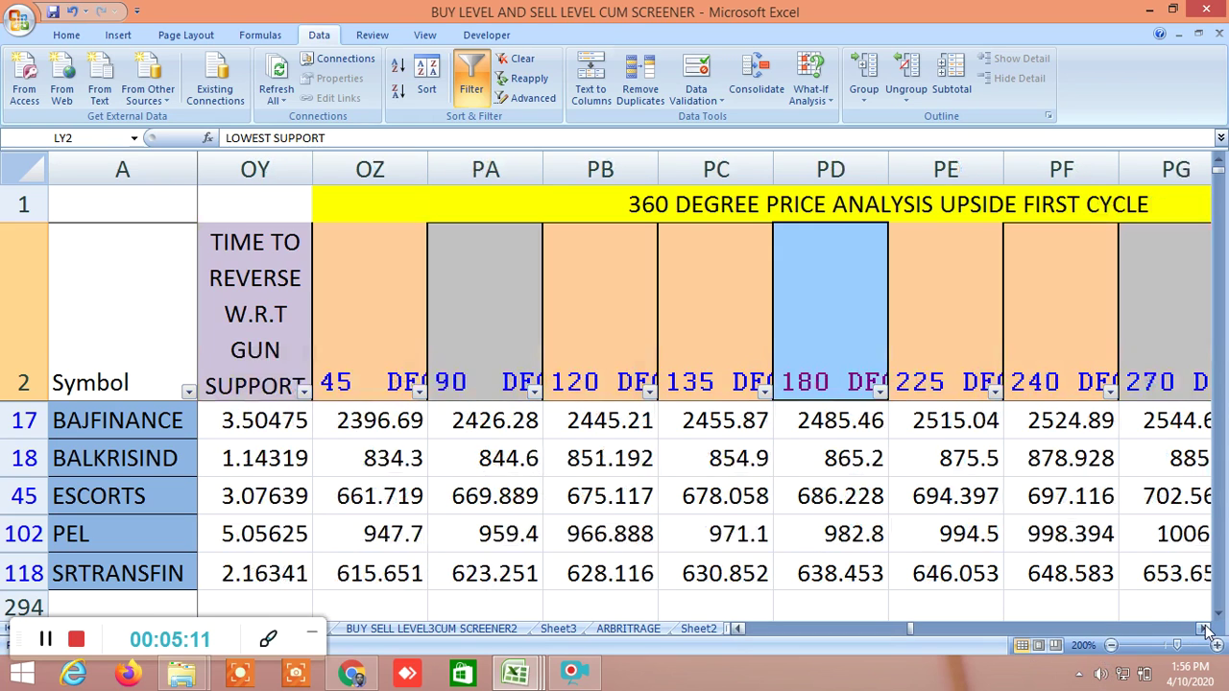
Step: Review the 45 to 360 degree columns of the 360 degree price analysis upside first cycle
{"action": "left_click", "coordinate": [1204, 628]}
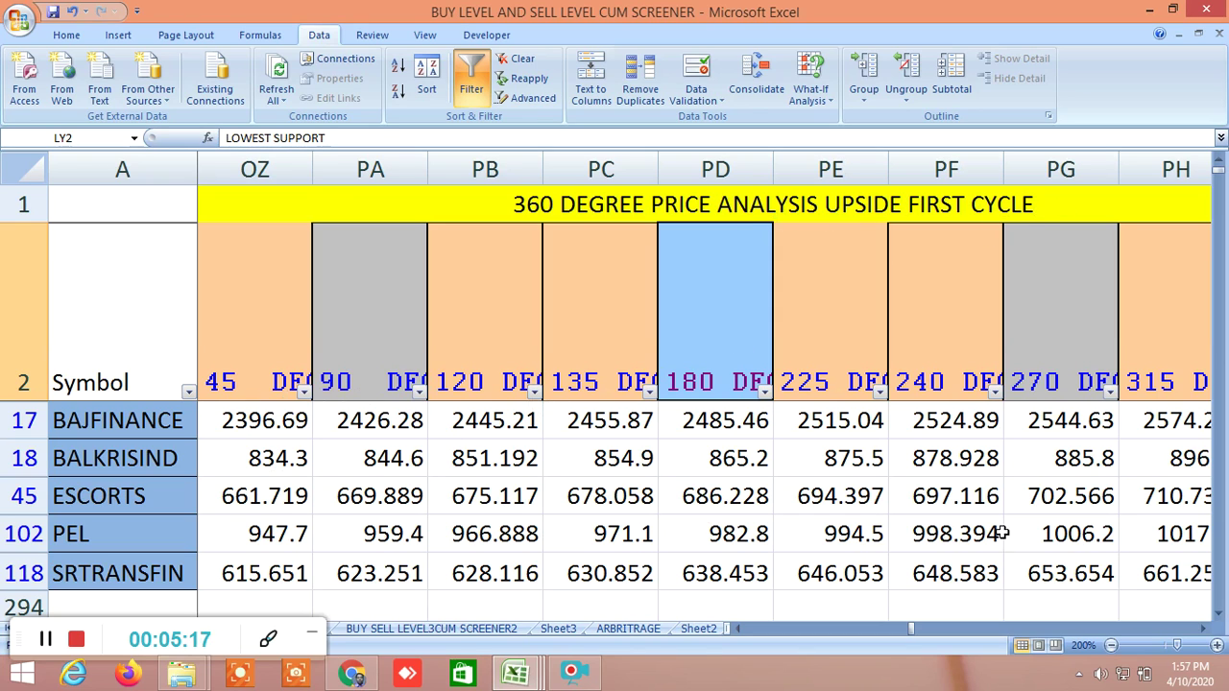
{"action": "left_click", "coordinate": [1202, 629]}
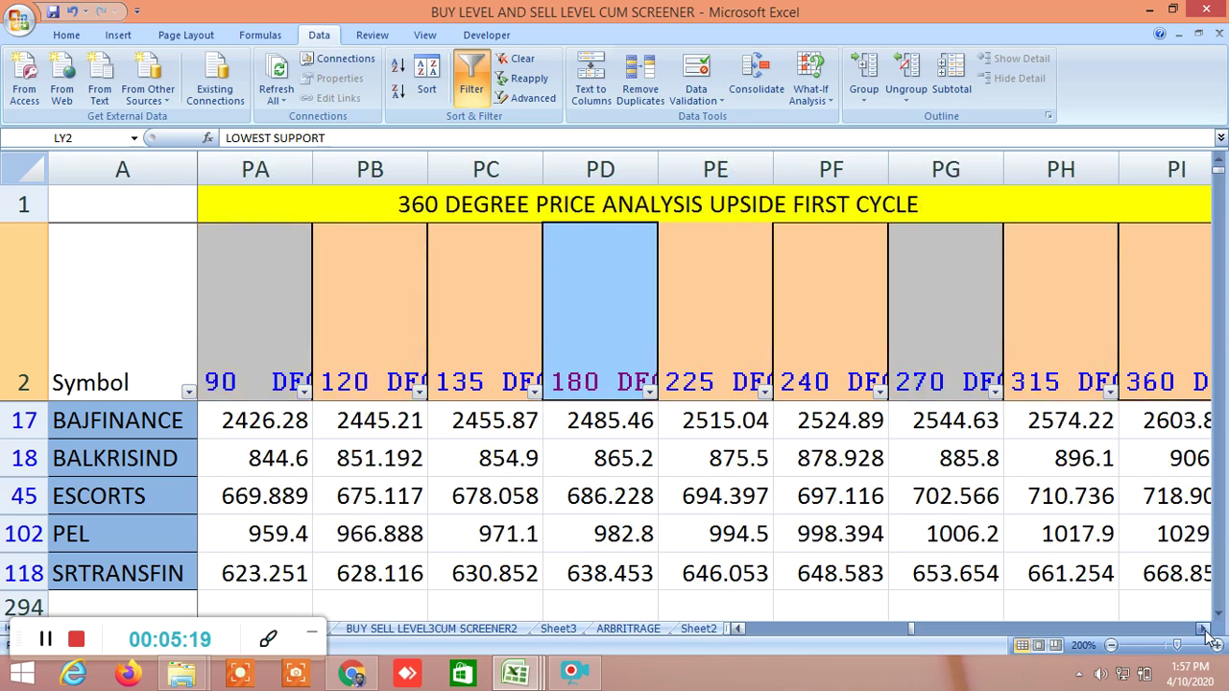
{"action": "left_click", "coordinate": [1202, 629]}
{"action": "left_click", "coordinate": [1202, 629]}
{"action": "left_click", "coordinate": [1201, 629]}
{"action": "left_click", "coordinate": [1202, 628]}
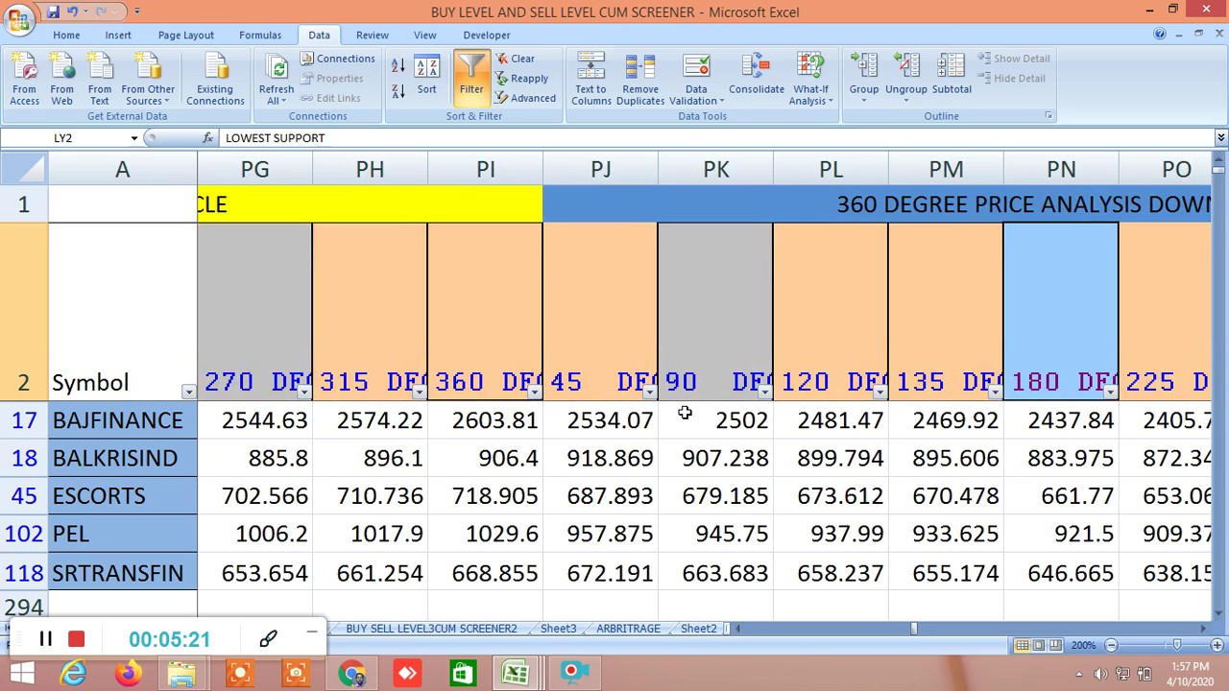
Step: Inspect the downside first cycle from its 45 DEGREES header in PJ2 to the END OF FIRST CYCLE column
{"action": "left_click", "coordinate": [597, 336]}
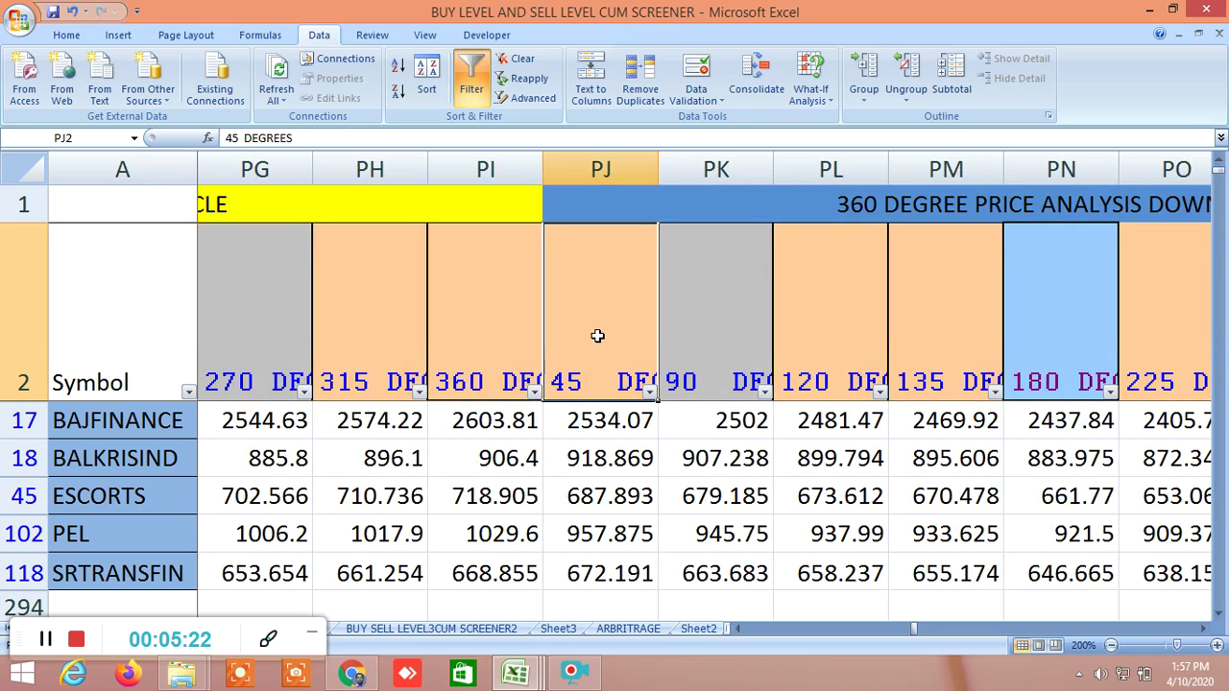
{"action": "left_click", "coordinate": [1203, 629]}
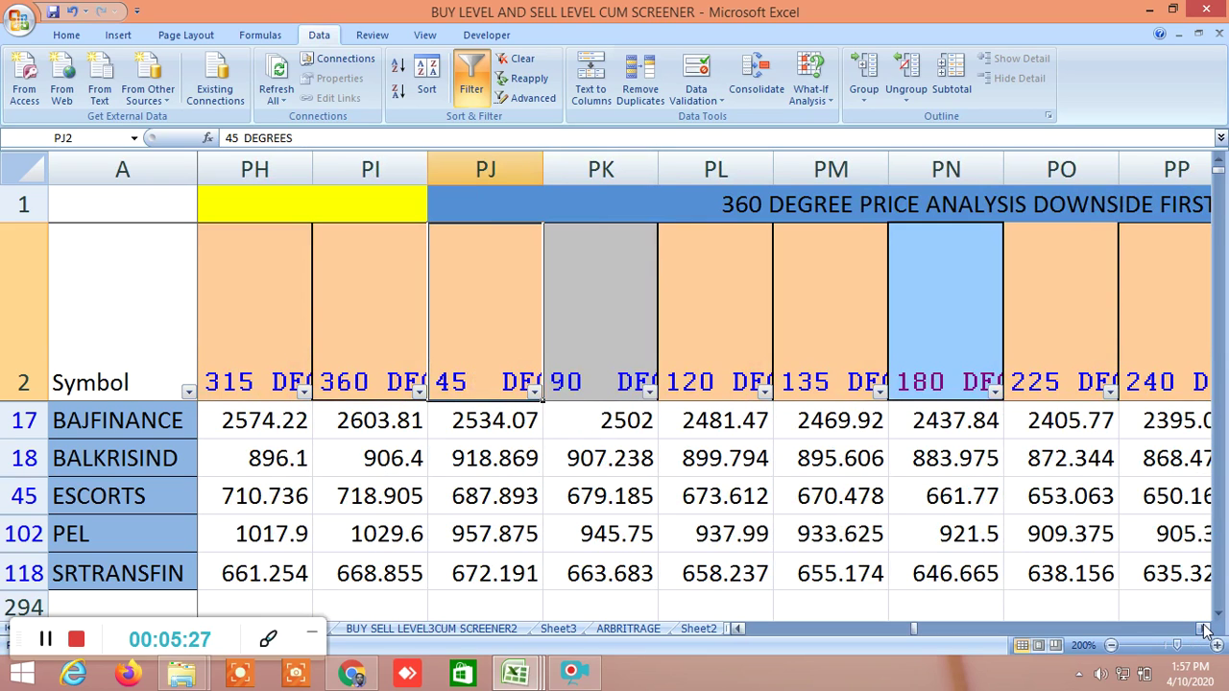
{"action": "left_click", "coordinate": [1202, 628]}
{"action": "left_click", "coordinate": [1203, 629]}
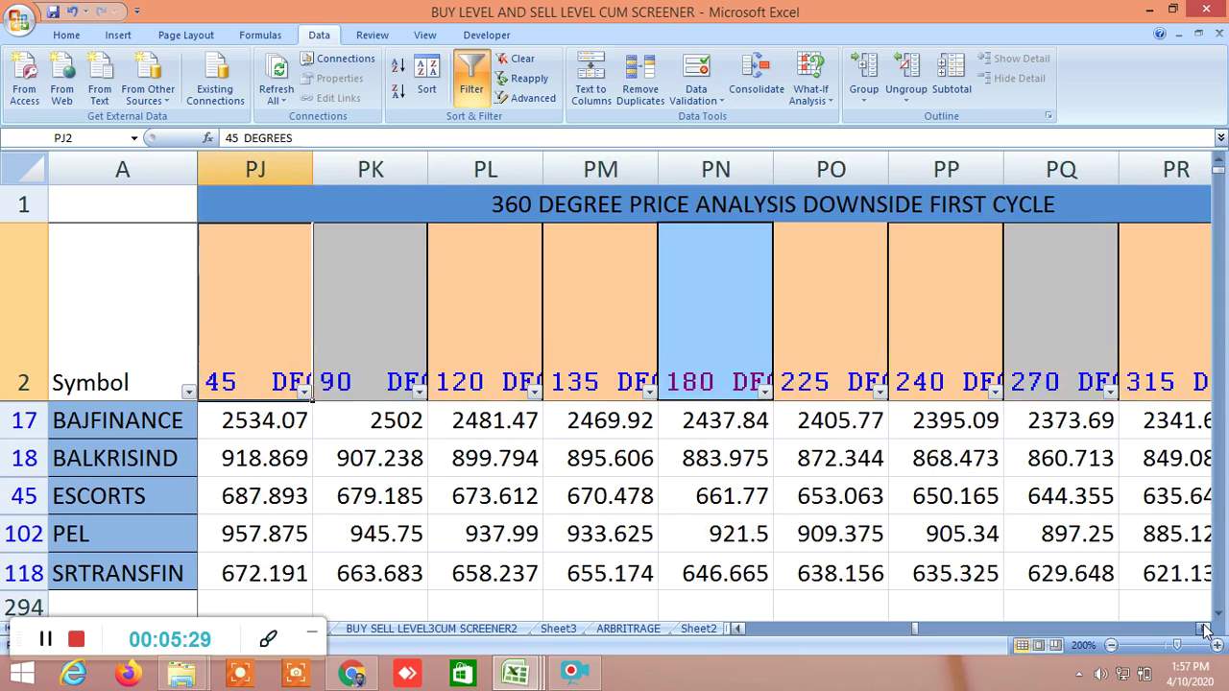
{"action": "left_click", "coordinate": [1202, 629]}
{"action": "left_click", "coordinate": [1202, 628]}
{"action": "left_click", "coordinate": [1203, 629]}
{"action": "left_click", "coordinate": [1203, 628]}
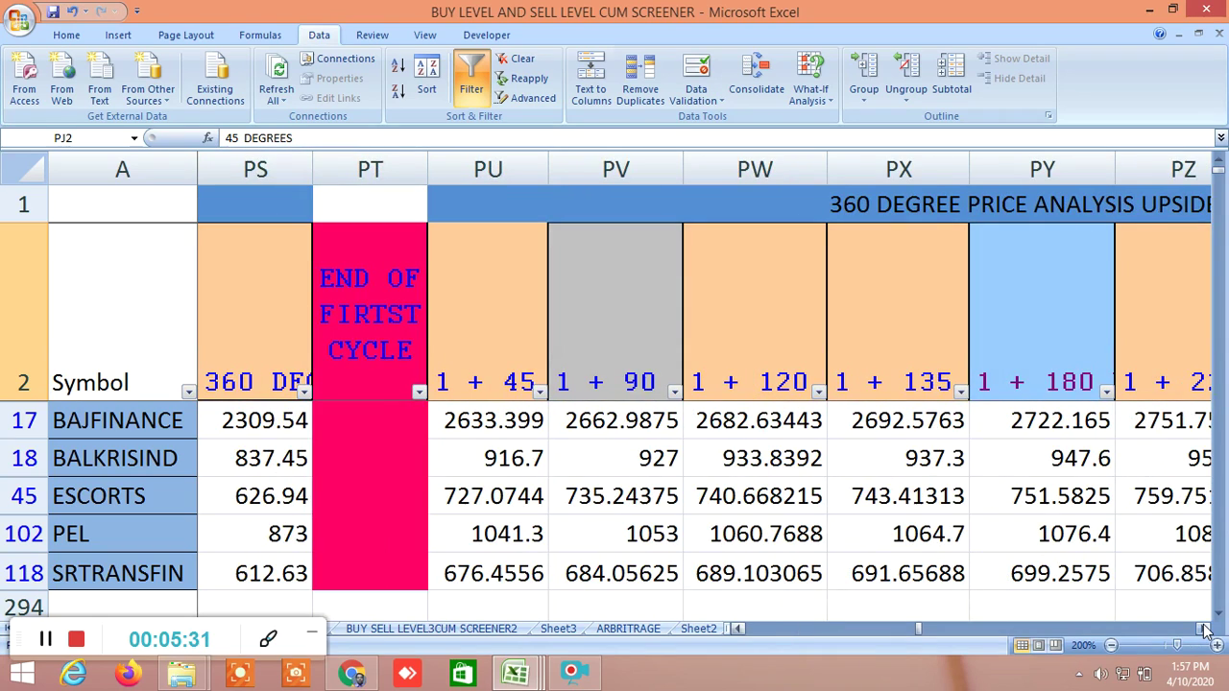
Step: Review the upside and downside second cycle columns of the 360 degree price analysis up to the END OF SECOND CYCLE column
{"action": "left_click", "coordinate": [1203, 629]}
{"action": "left_click", "coordinate": [1203, 629]}
{"action": "left_click", "coordinate": [1203, 629]}
{"action": "left_click", "coordinate": [1203, 629]}
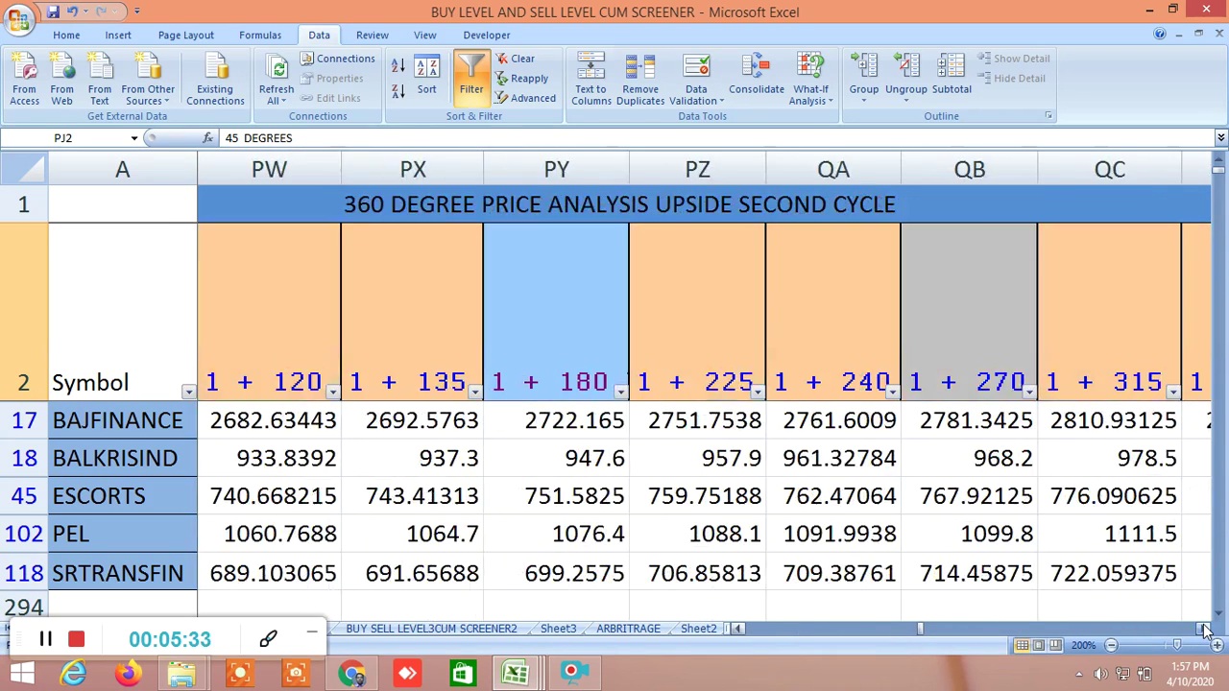
{"action": "left_click", "coordinate": [1203, 629]}
{"action": "left_click", "coordinate": [1203, 628]}
{"action": "left_click", "coordinate": [1203, 629]}
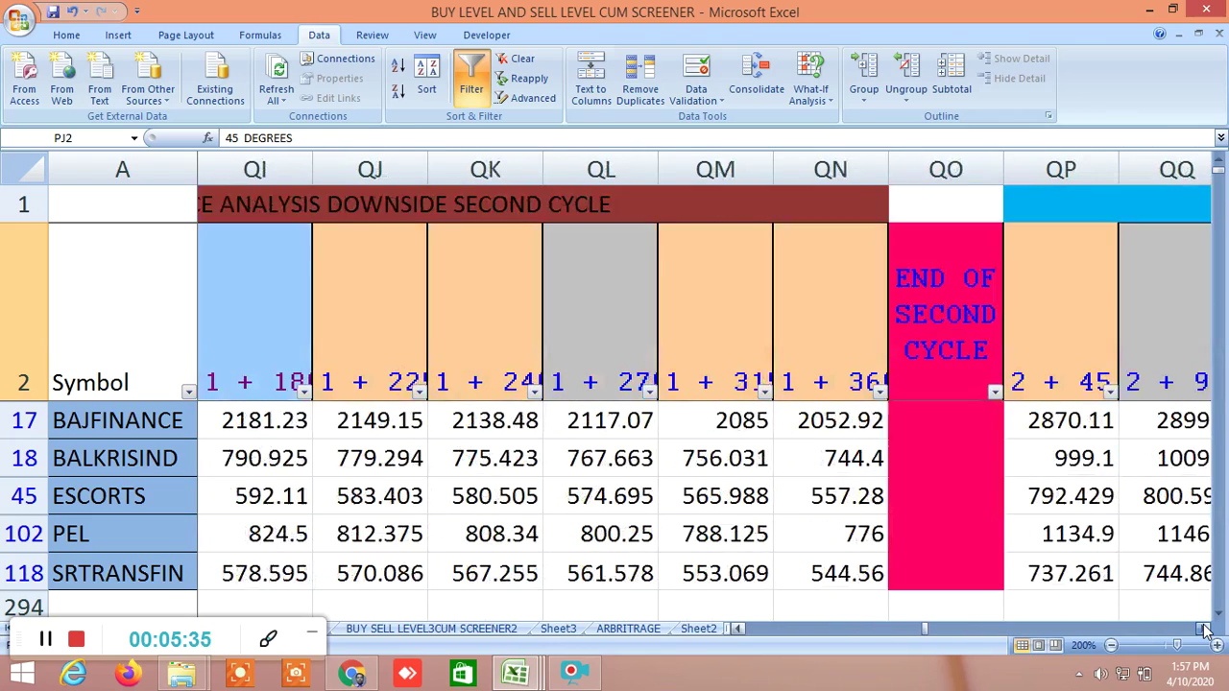
Step: Examine the 360 degree price columns from 2 + 45 onward through the analysis with difference upside columns
{"action": "left_click", "coordinate": [1203, 628]}
{"action": "left_click", "coordinate": [1203, 629]}
{"action": "left_click", "coordinate": [1203, 629]}
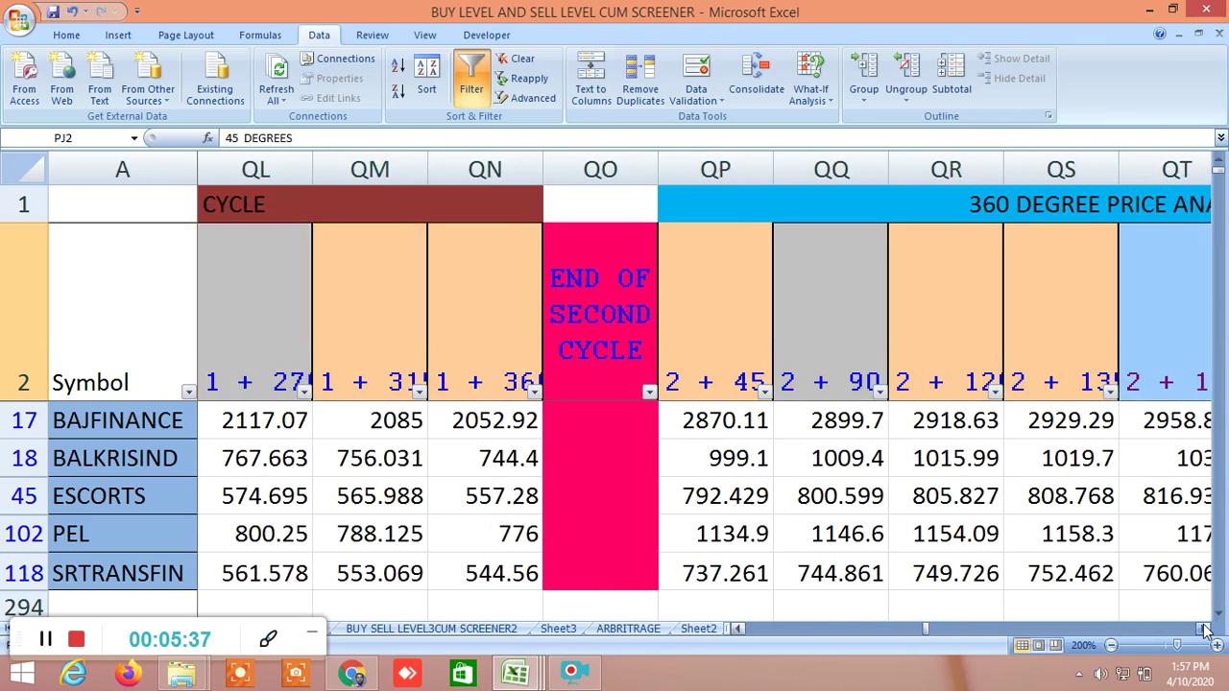
{"action": "left_click", "coordinate": [1202, 629]}
{"action": "left_click", "coordinate": [1202, 629]}
{"action": "left_click", "coordinate": [1203, 629]}
{"action": "left_click", "coordinate": [1203, 629]}
{"action": "left_click", "coordinate": [1203, 629]}
{"action": "left_click", "coordinate": [1203, 629]}
{"action": "left_click", "coordinate": [1203, 628]}
{"action": "left_click", "coordinate": [1203, 628]}
{"action": "left_click", "coordinate": [1203, 629]}
{"action": "left_click", "coordinate": [1203, 628]}
{"action": "left_click", "coordinate": [1203, 629]}
{"action": "left_click", "coordinate": [1203, 629]}
{"action": "left_click", "coordinate": [1203, 629]}
{"action": "left_click", "coordinate": [1203, 629]}
{"action": "left_click", "coordinate": [1203, 629]}
{"action": "left_click", "coordinate": [1203, 629]}
{"action": "left_click", "coordinate": [1203, 629]}
{"action": "left_click", "coordinate": [1203, 628]}
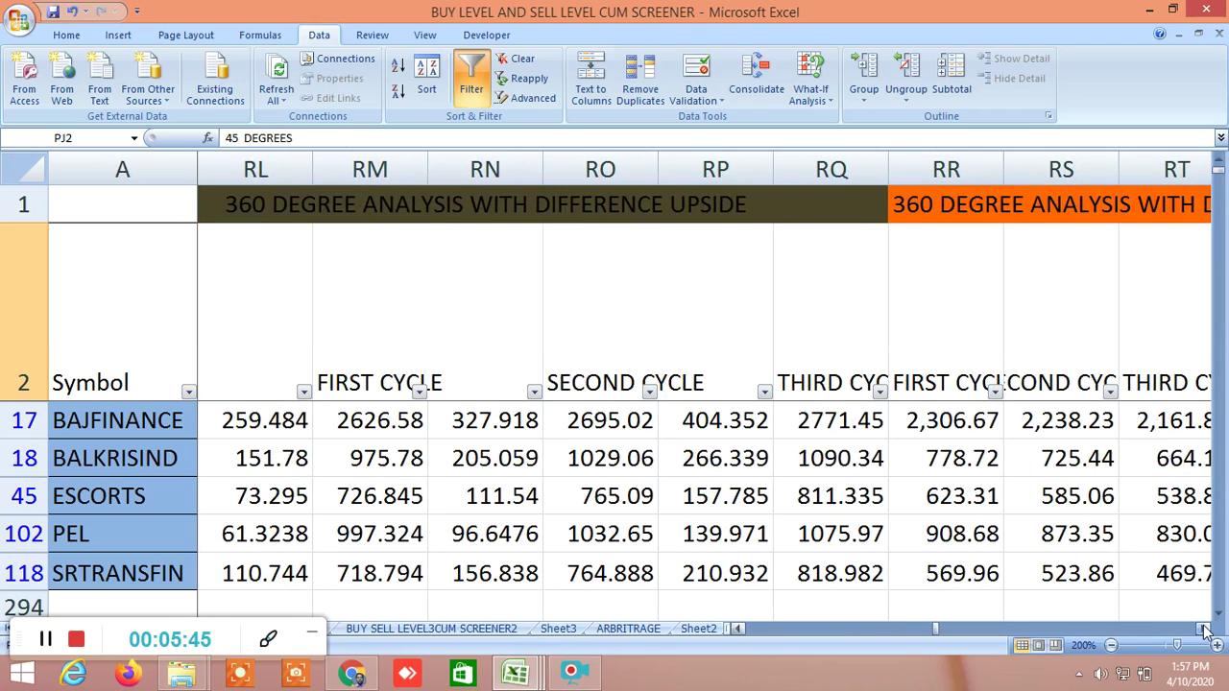
Step: Review the remaining FIRST, SECOND and THIRD CYCLE difference columns through the GANN TIME INTRADAY column
{"action": "left_click", "coordinate": [1203, 629]}
{"action": "left_click", "coordinate": [1203, 629]}
{"action": "left_click", "coordinate": [1203, 629]}
{"action": "left_click", "coordinate": [1203, 629]}
{"action": "left_click", "coordinate": [1203, 629]}
{"action": "left_click", "coordinate": [1203, 629]}
{"action": "left_click", "coordinate": [1203, 629]}
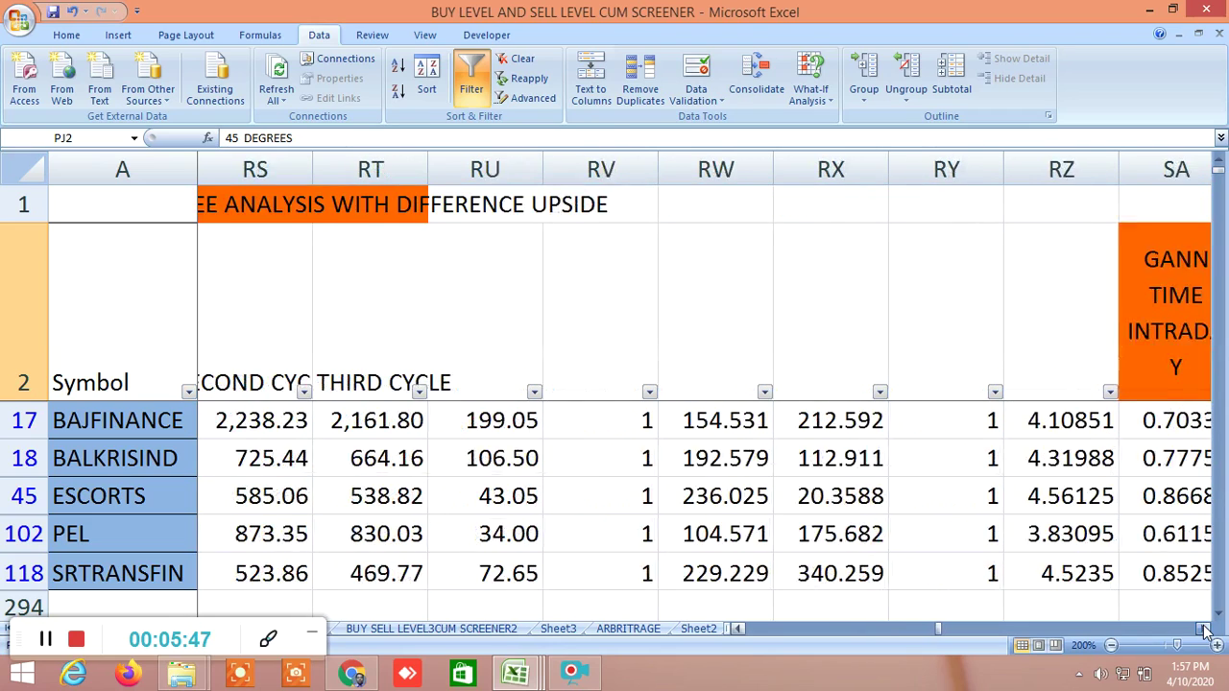
{"action": "left_click", "coordinate": [1202, 629]}
{"action": "left_click", "coordinate": [1203, 629]}
{"action": "left_click", "coordinate": [1203, 629]}
{"action": "left_click", "coordinate": [1203, 629]}
{"action": "left_click", "coordinate": [1203, 629]}
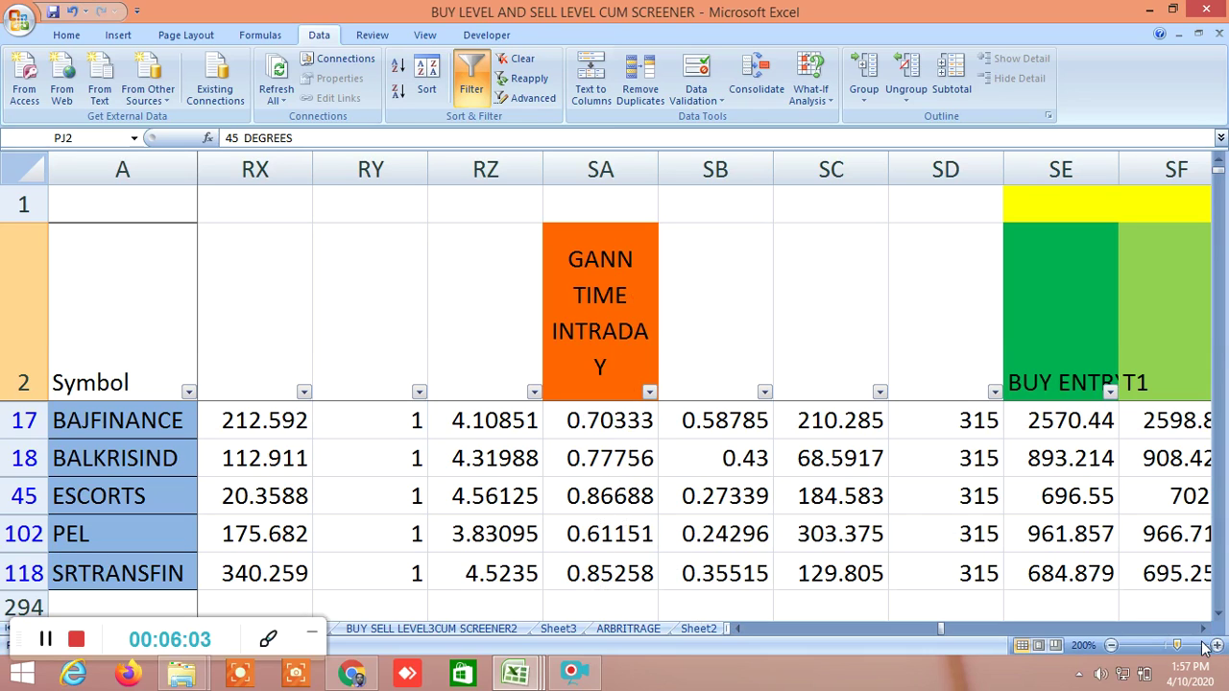
Step: Review the buy and sell entries and targets according to number vibration 7, and return to the sheet's first columns
{"action": "left_click_drag", "start_coordinate": [1203, 629], "coordinate": [1204, 629]}
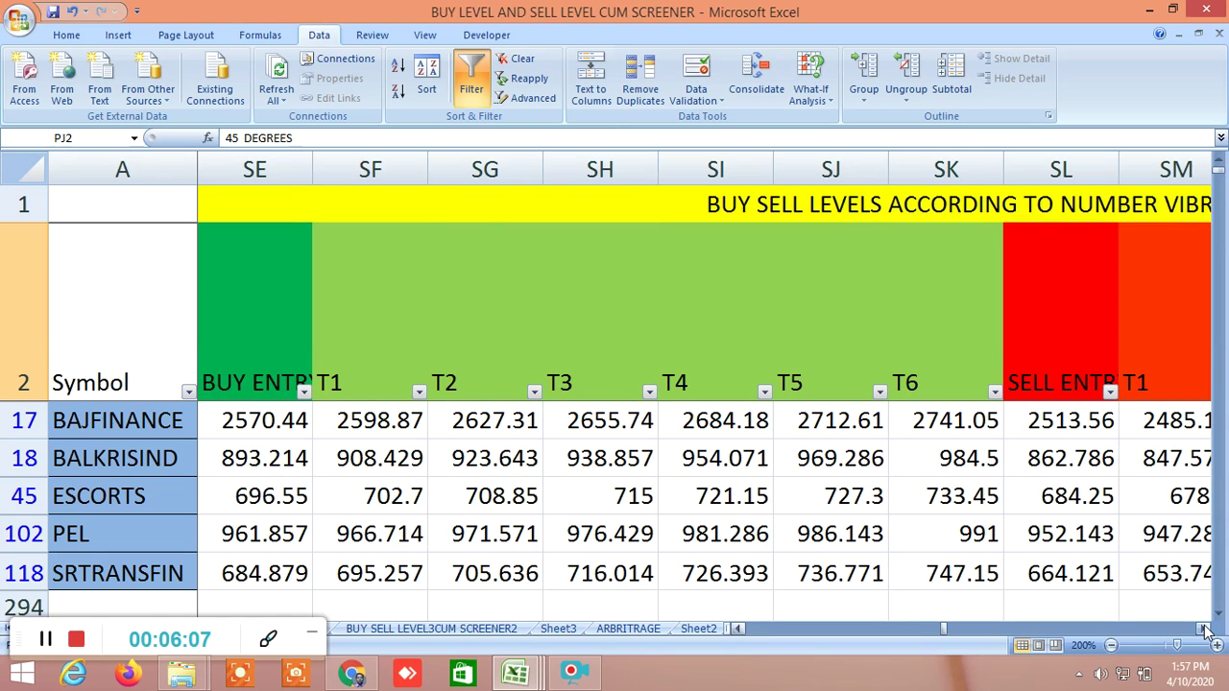
{"action": "left_click", "coordinate": [1204, 629]}
{"action": "left_click", "coordinate": [1204, 628]}
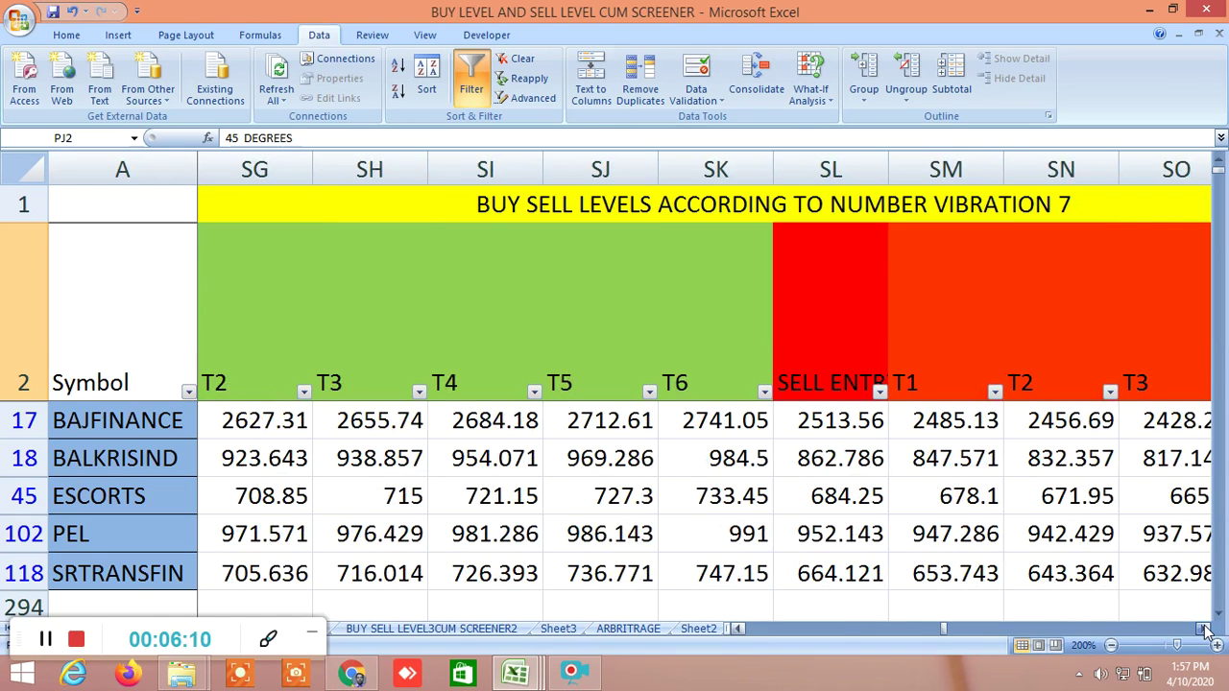
{"action": "double_click", "coordinate": [1203, 628]}
{"action": "left_click", "coordinate": [1204, 629]}
{"action": "left_click_drag", "start_coordinate": [1204, 629], "coordinate": [1204, 629]}
{"action": "left_click", "coordinate": [1204, 629]}
{"action": "left_click", "coordinate": [1204, 629]}
{"action": "left_click", "coordinate": [1204, 629]}
{"action": "left_click", "coordinate": [1204, 628]}
{"action": "left_click_drag", "start_coordinate": [738, 629], "coordinate": [738, 629]}
{"action": "left_click_drag", "start_coordinate": [955, 630], "coordinate": [749, 631]}
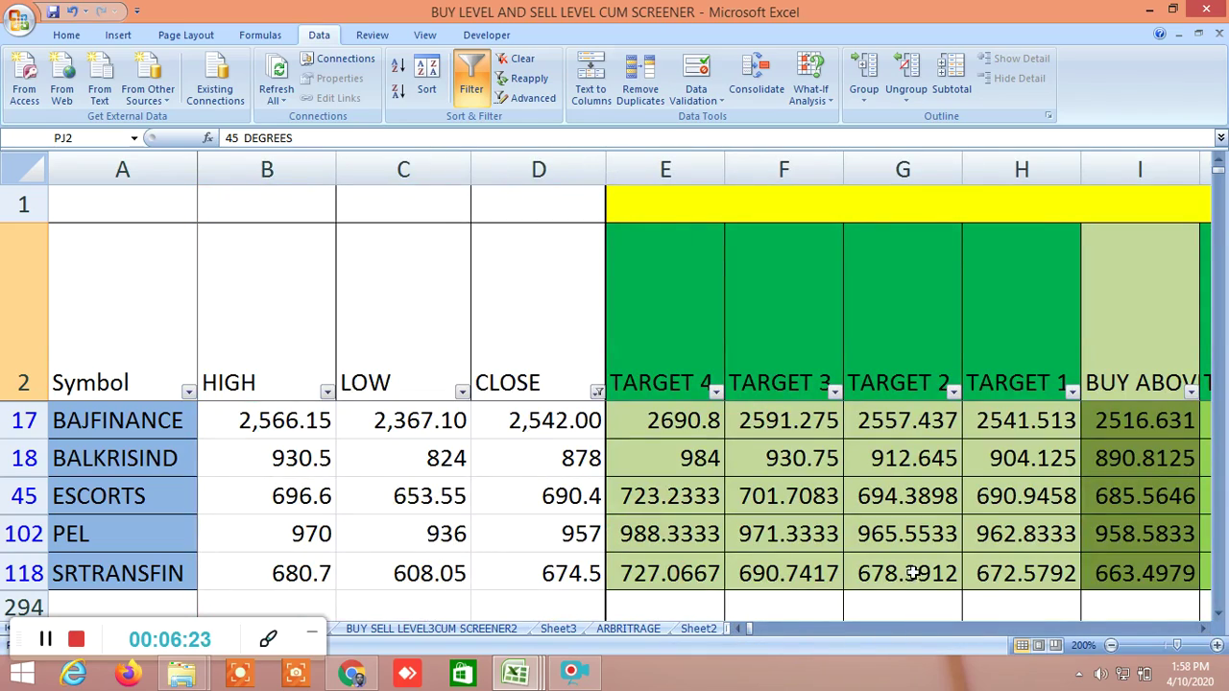
Step: Open the BUY SELL LEVEL3CUM SCREENER2 sheet and view its UPTREND buy and sell levels from the first symbol row
{"action": "left_click", "coordinate": [475, 631]}
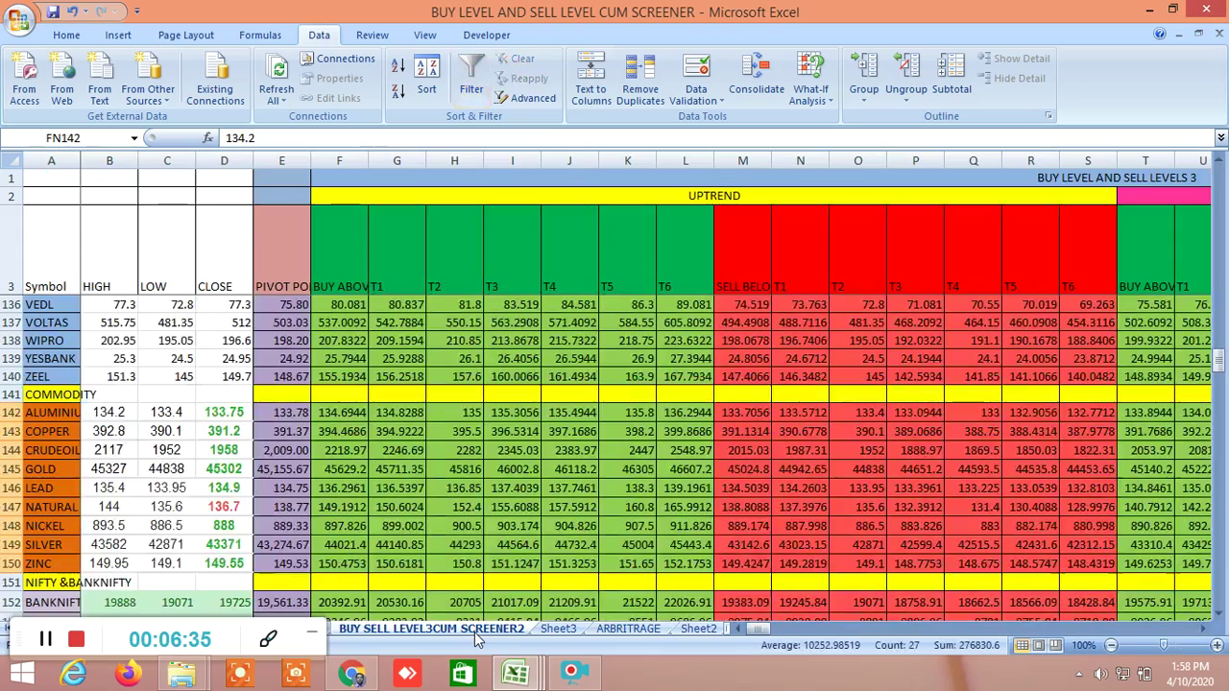
{"action": "scroll", "coordinate": [625, 467], "scroll_direction": "up", "scroll_amount": 20}
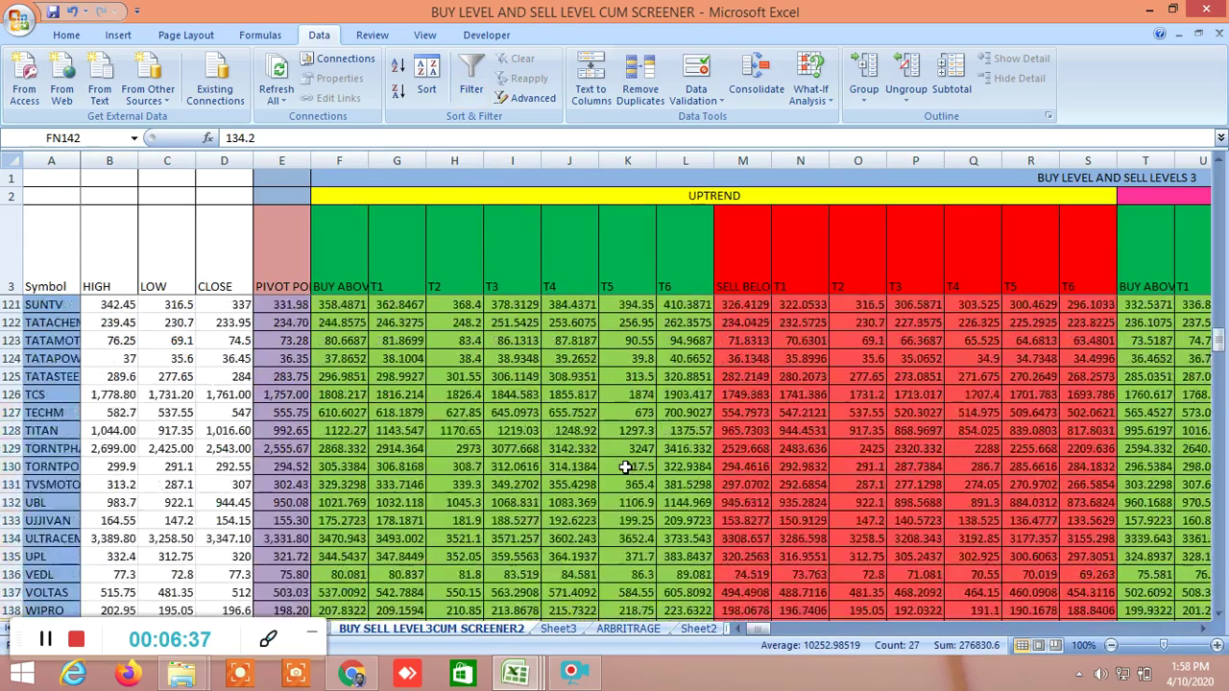
{"action": "scroll", "coordinate": [625, 468], "scroll_direction": "up", "scroll_amount": 17}
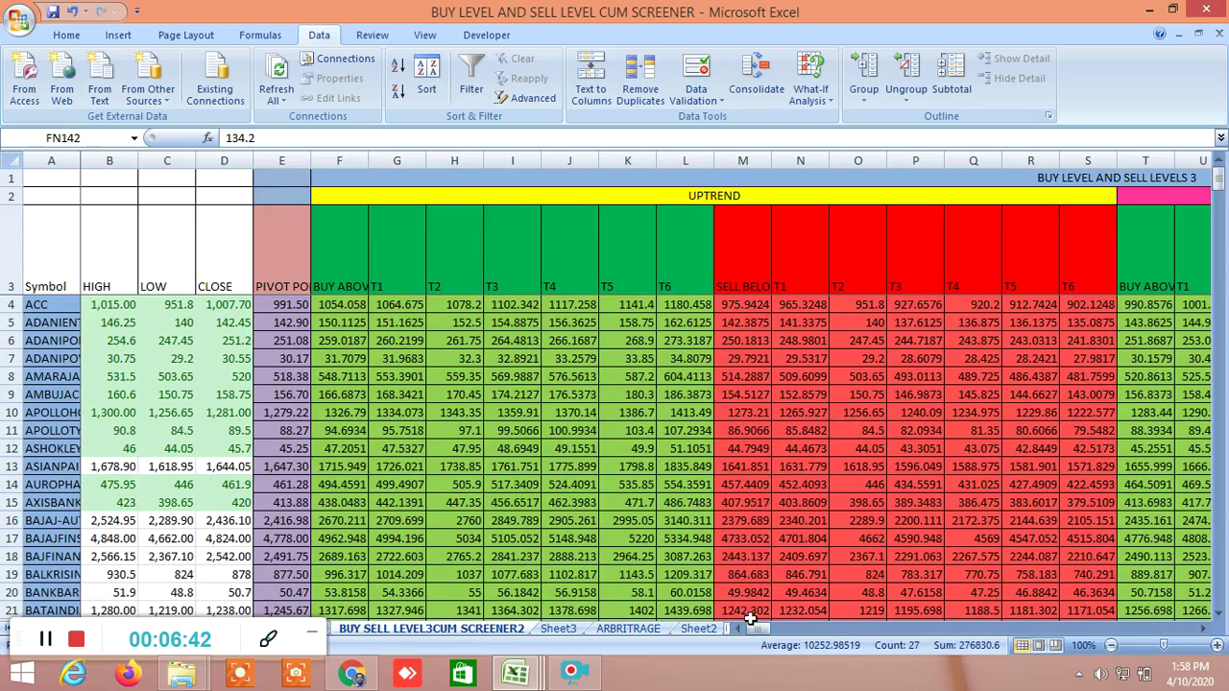
Step: Inspect the 100 MA crossover formula for AUROPHA in cell FT14 against its HIGH, LOW and 100 MA values
{"action": "left_click_drag", "start_coordinate": [752, 629], "coordinate": [977, 667]}
{"action": "left_click_drag", "start_coordinate": [975, 666], "coordinate": [981, 662]}
{"action": "left_click", "coordinate": [740, 483]}
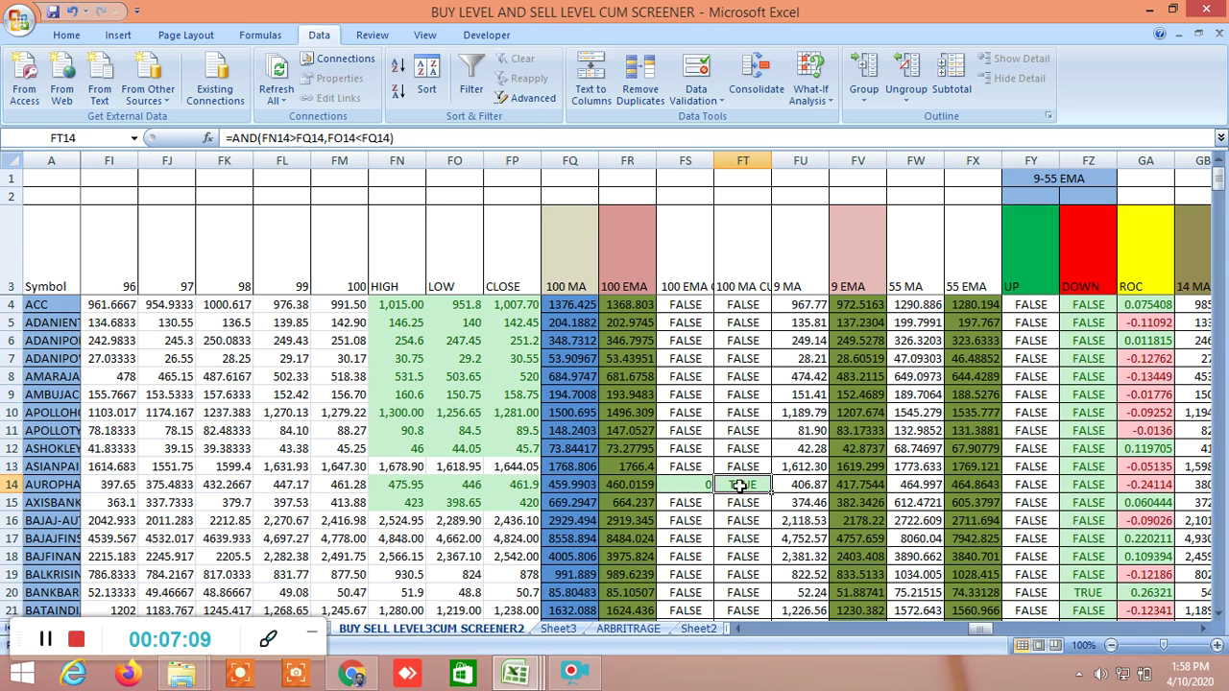
{"action": "scroll", "coordinate": [746, 483], "scroll_direction": "down", "scroll_amount": 1}
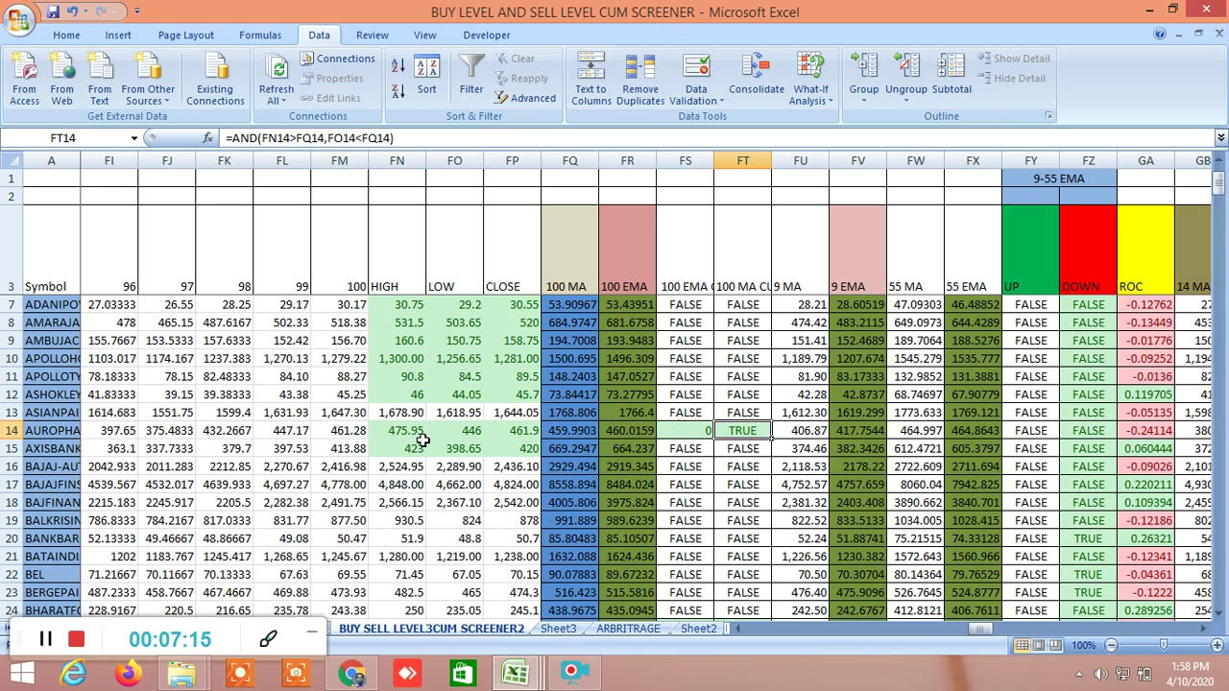
{"action": "scroll", "coordinate": [745, 480], "scroll_direction": "down", "scroll_amount": 4}
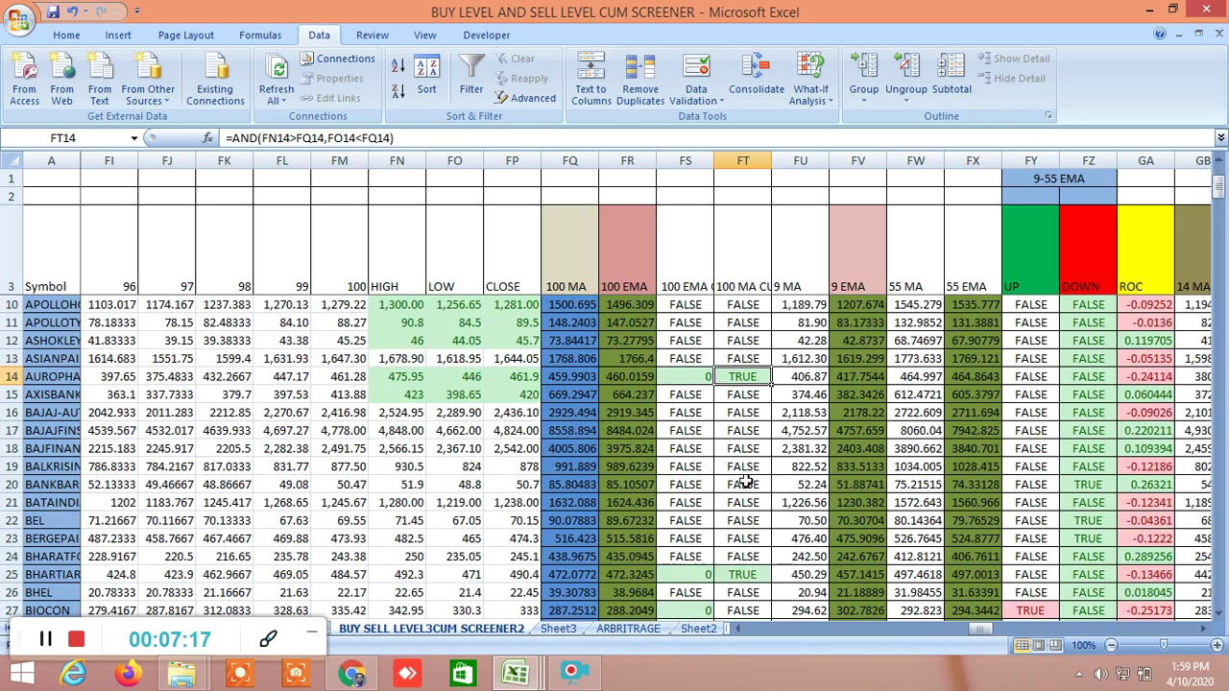
Step: Compare the 100 MA crossover signals in cells FT25 and FT14, and check that column for the symbols further down
{"action": "left_click", "coordinate": [749, 411]}
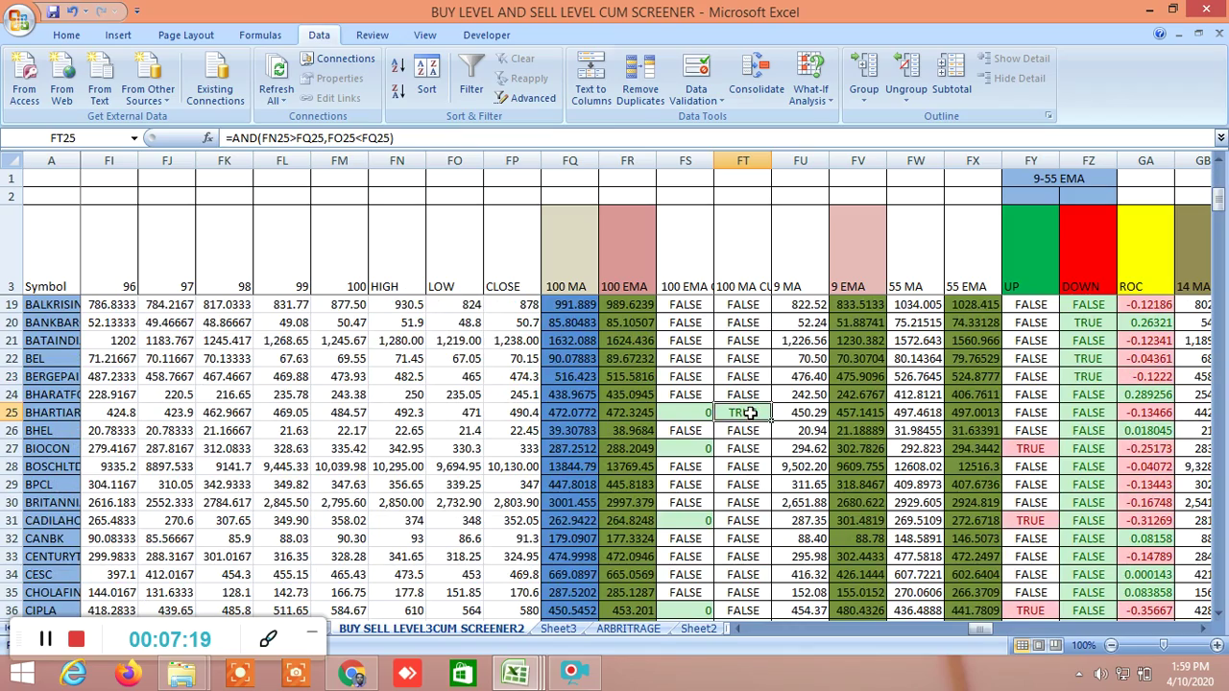
{"action": "scroll", "coordinate": [750, 413], "scroll_direction": "up", "scroll_amount": 3}
{"action": "left_click", "coordinate": [746, 376]}
{"action": "scroll", "coordinate": [754, 413], "scroll_direction": "down", "scroll_amount": 13}
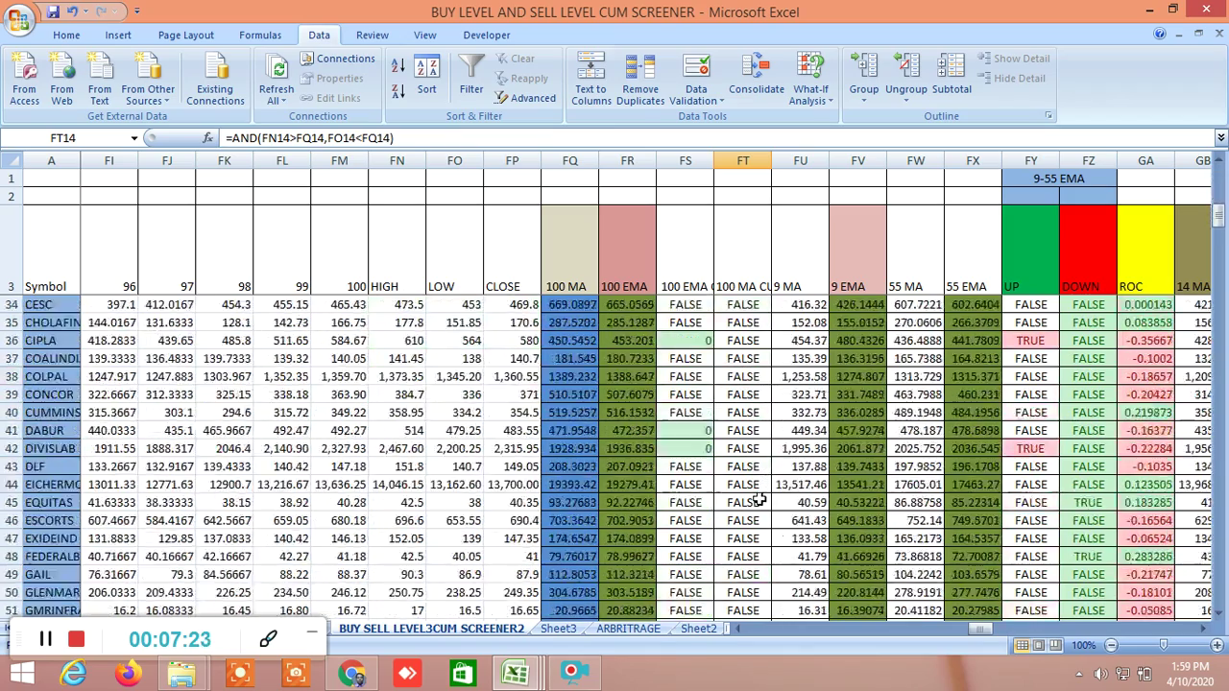
Step: Check the 100 MA crossover column further down and inspect its formulas in cells FT93 and FT130
{"action": "scroll", "coordinate": [758, 501], "scroll_direction": "down", "scroll_amount": 11}
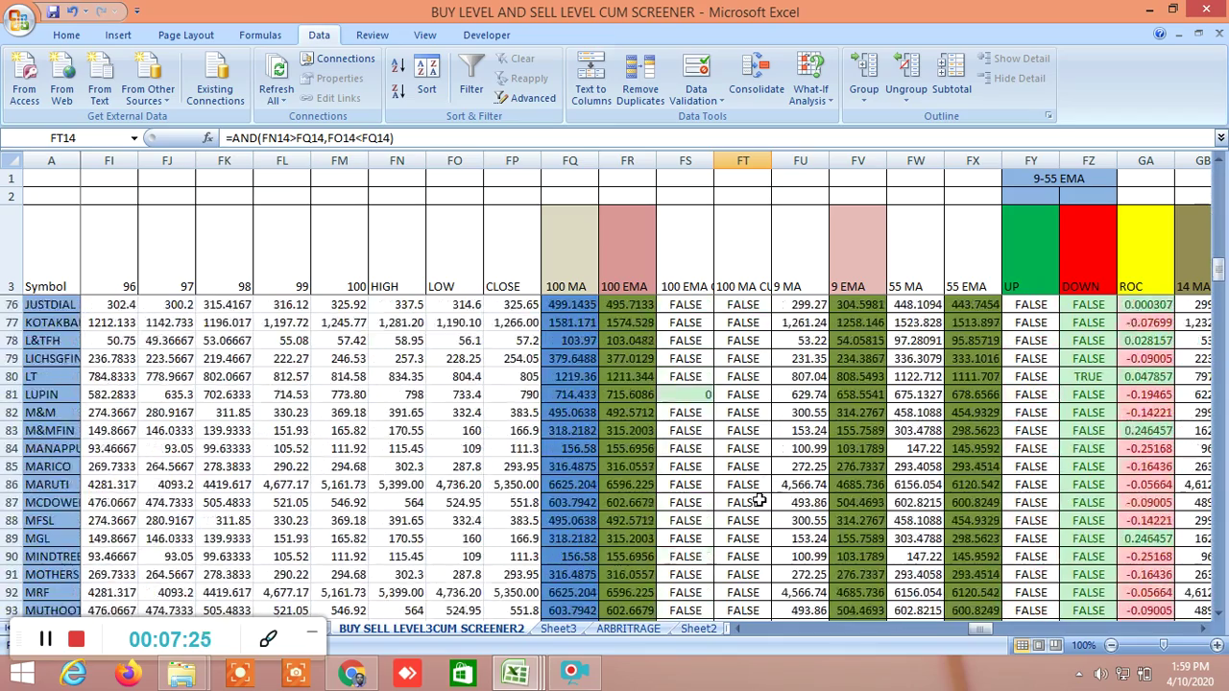
{"action": "left_click", "coordinate": [758, 501]}
{"action": "double_click", "coordinate": [758, 501]}
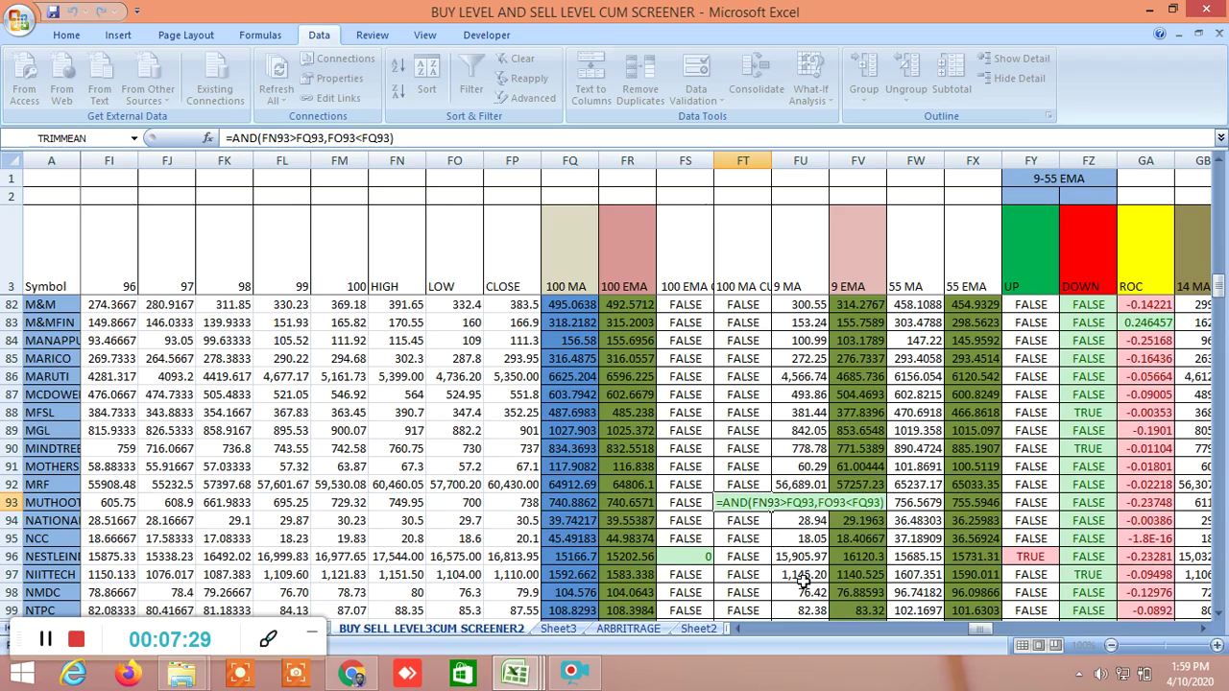
{"action": "key", "text": "Return"}
{"action": "scroll", "coordinate": [768, 567], "scroll_direction": "down", "scroll_amount": 9}
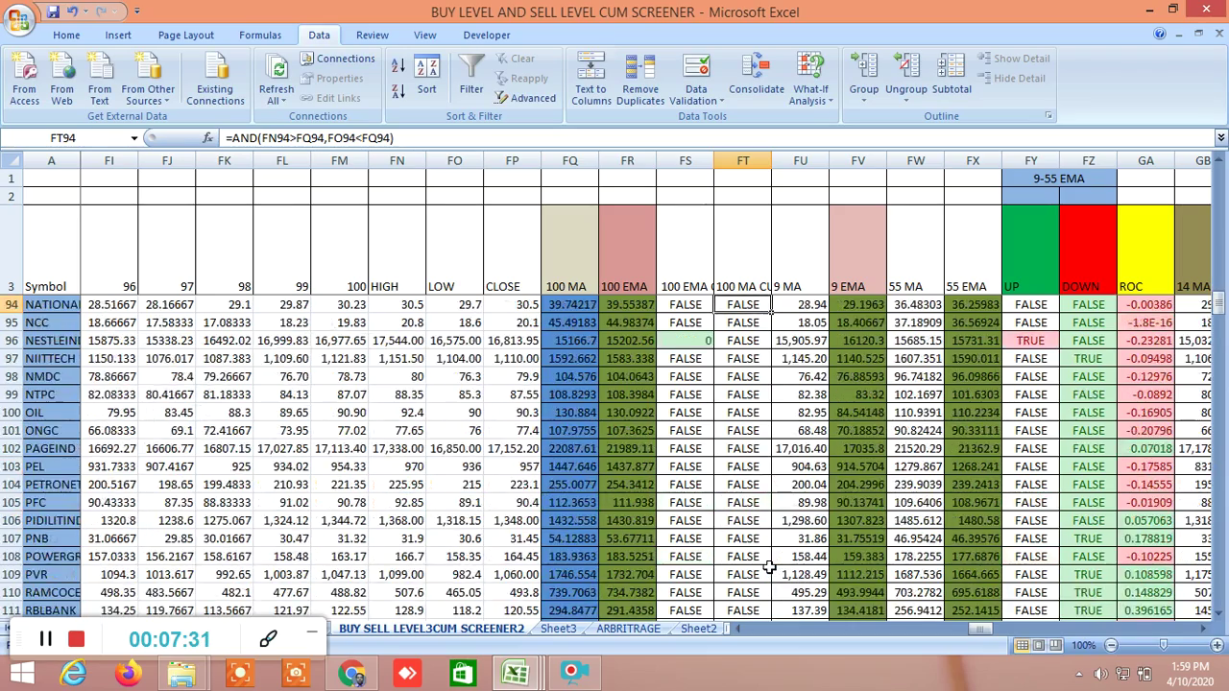
{"action": "scroll", "coordinate": [761, 562], "scroll_direction": "down", "scroll_amount": 3}
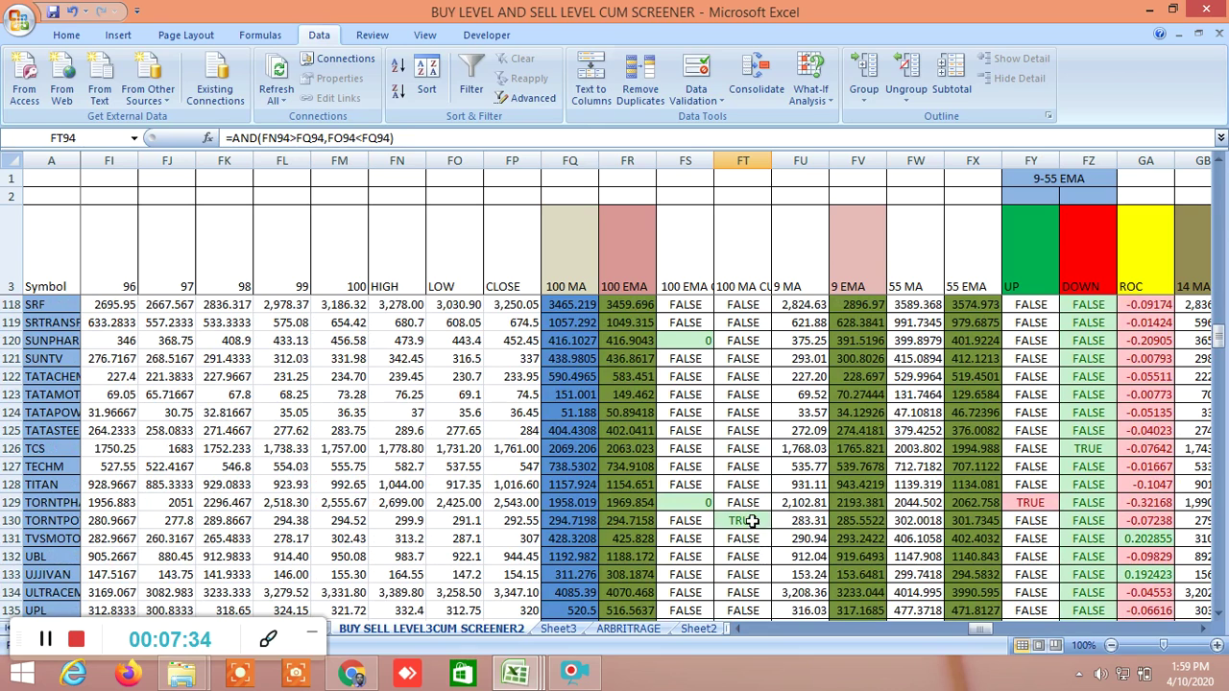
{"action": "double_click", "coordinate": [755, 520]}
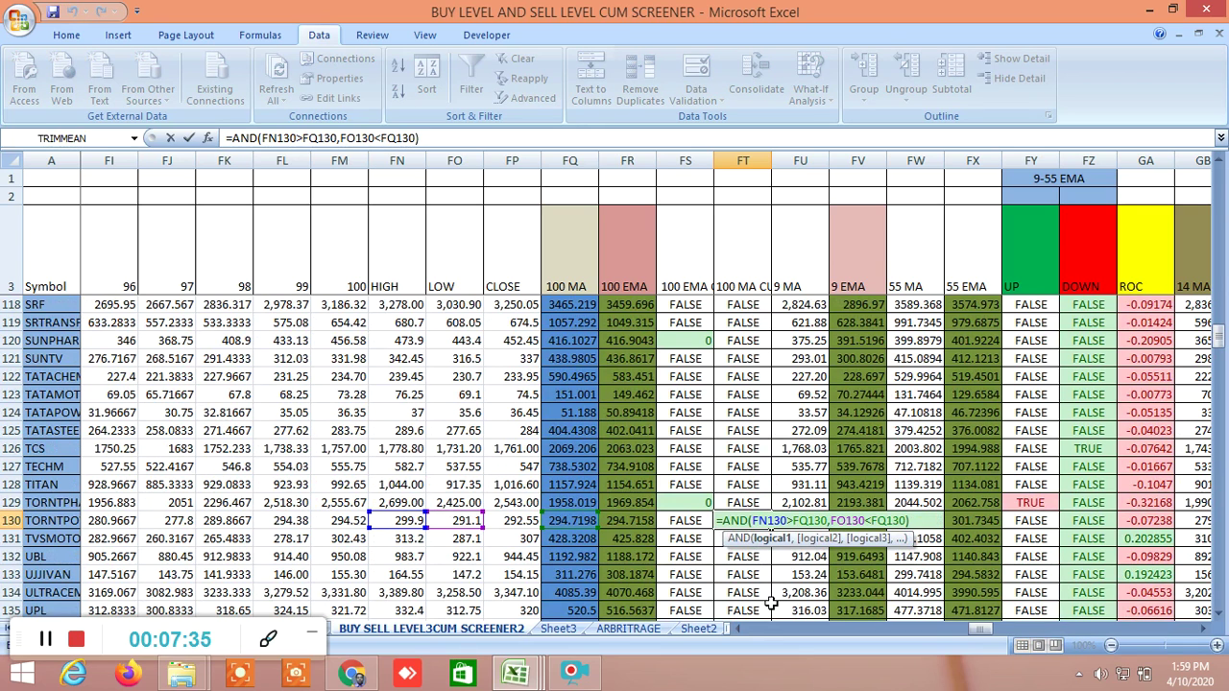
{"action": "key", "text": "Return"}
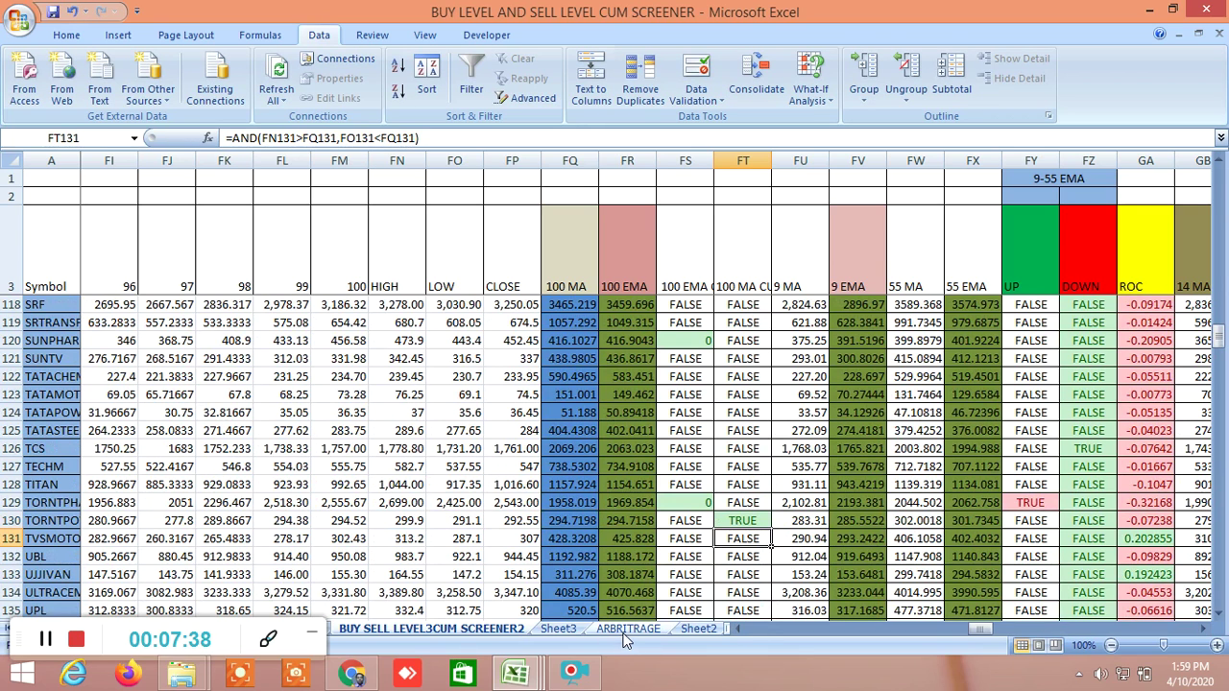
Step: Look over the ARBRITRAGE sheet and Sheet2, and view the INSIDE THE BAR WITH NR7 sheet from its first symbol row
{"action": "left_click", "coordinate": [628, 629]}
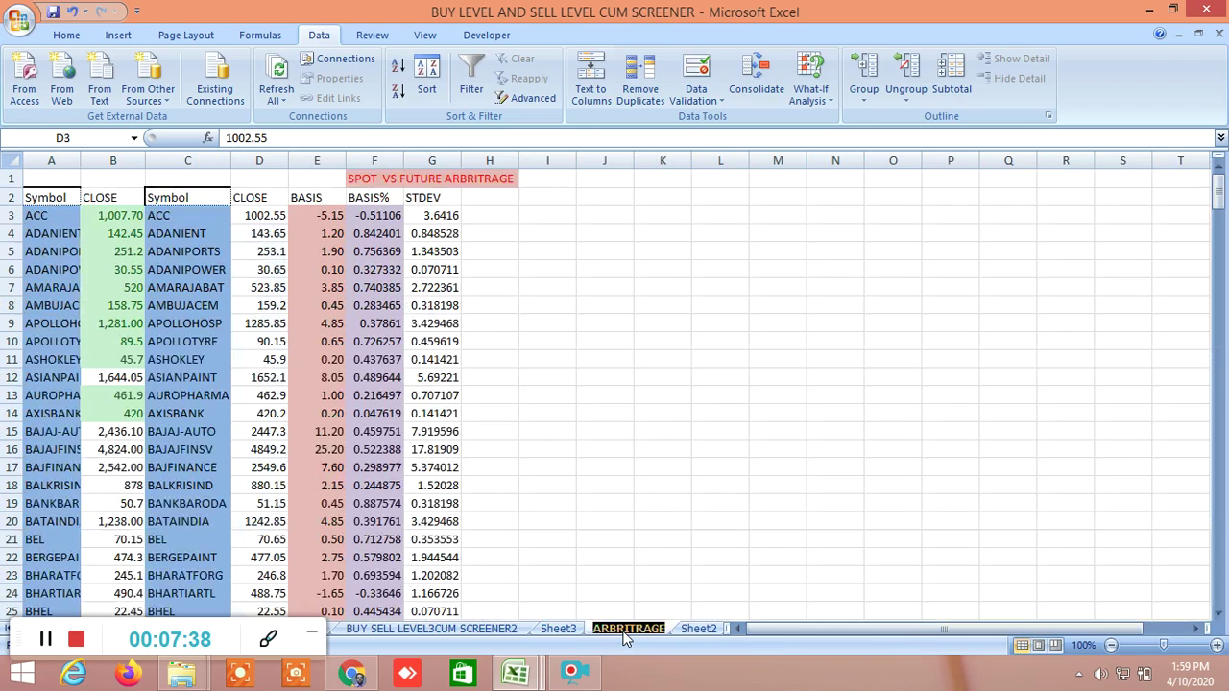
{"action": "left_click", "coordinate": [699, 629]}
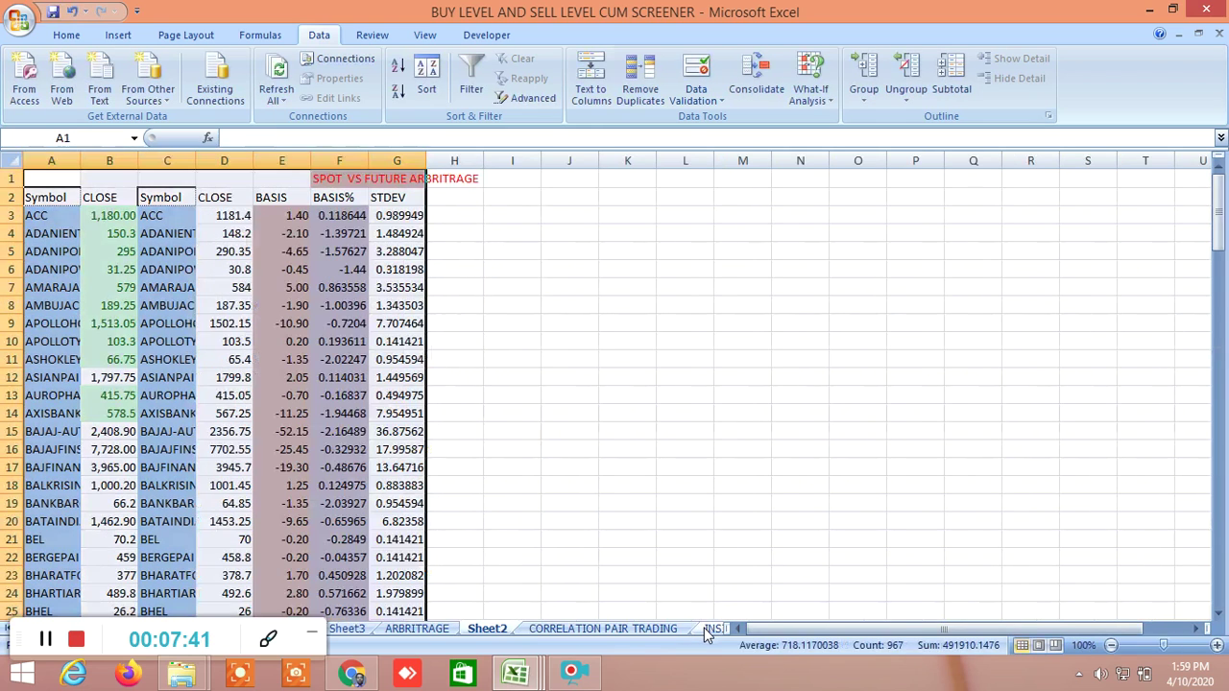
{"action": "left_click", "coordinate": [713, 629]}
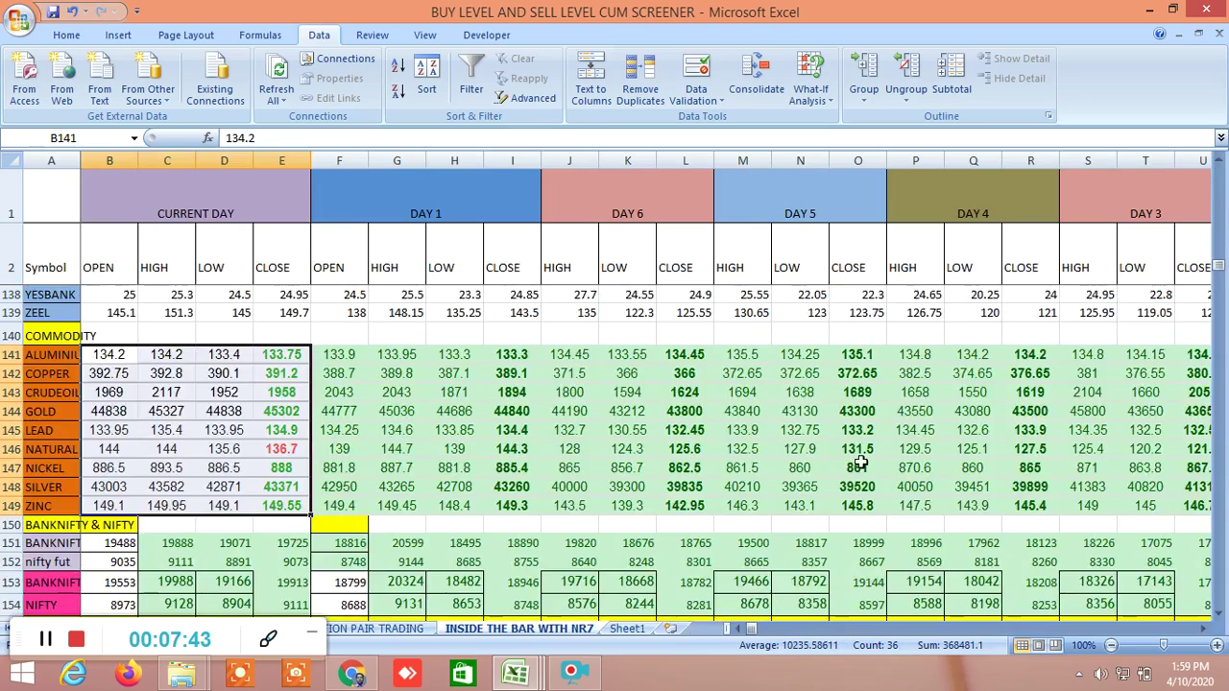
{"action": "scroll", "coordinate": [861, 461], "scroll_direction": "up", "scroll_amount": 4}
{"action": "scroll", "coordinate": [861, 462], "scroll_direction": "up", "scroll_amount": 20}
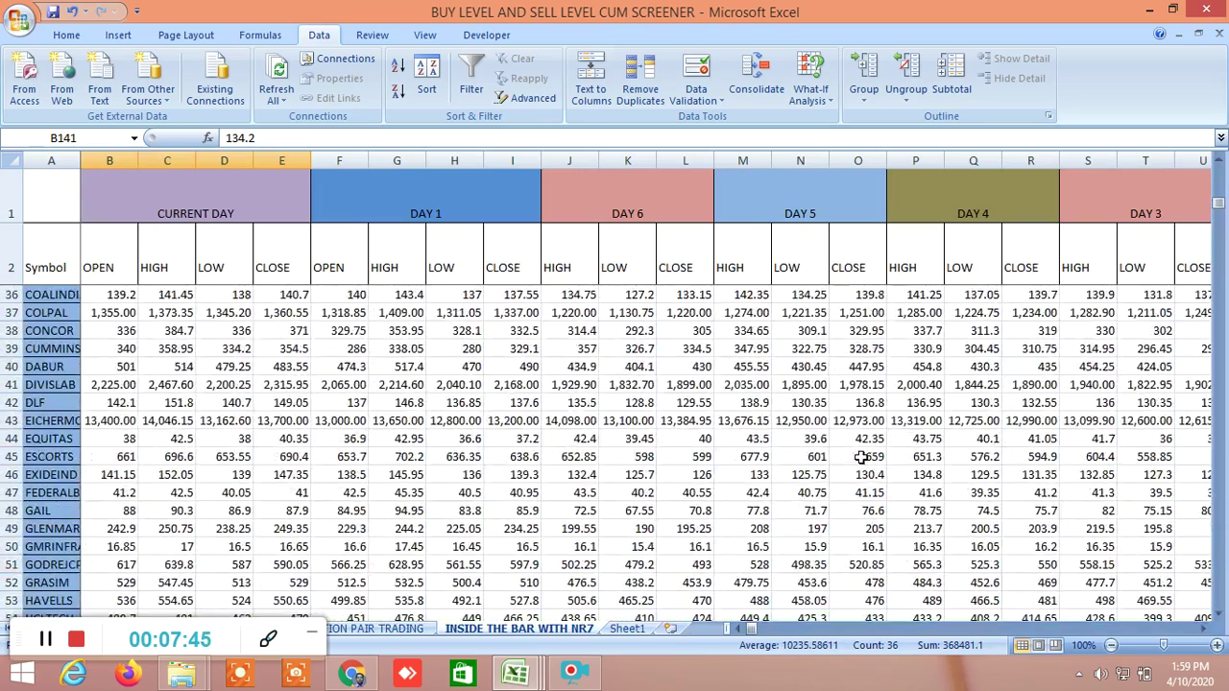
{"action": "scroll", "coordinate": [857, 449], "scroll_direction": "up", "scroll_amount": 7}
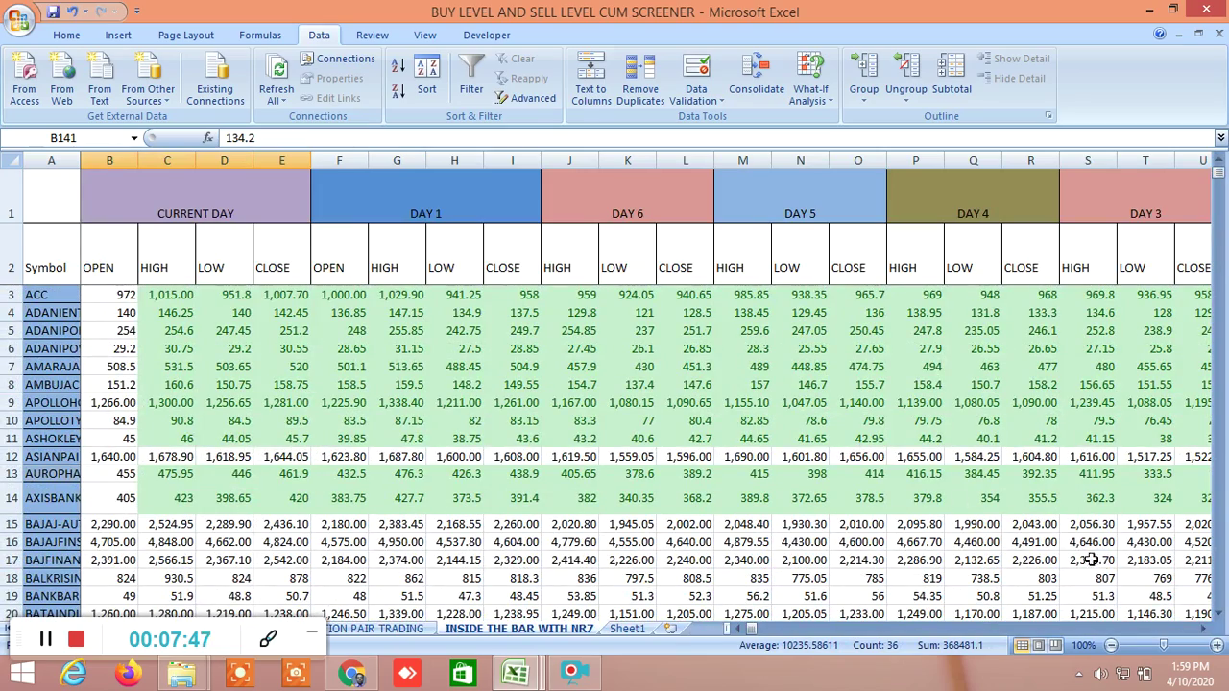
Step: Find the INSIDE THE BAR columns and inspect the 1 DAY formulas in cells Y3 through Y6
{"action": "left_click", "coordinate": [1203, 629]}
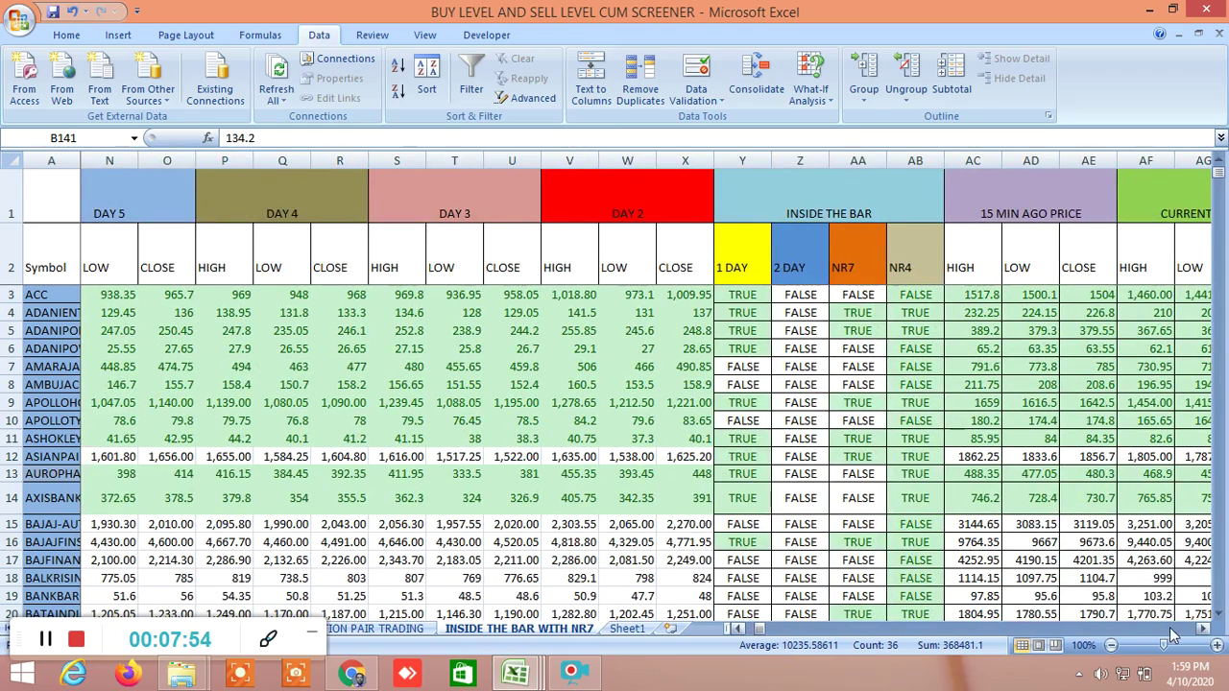
{"action": "left_click", "coordinate": [1200, 629]}
{"action": "left_click", "coordinate": [1200, 629]}
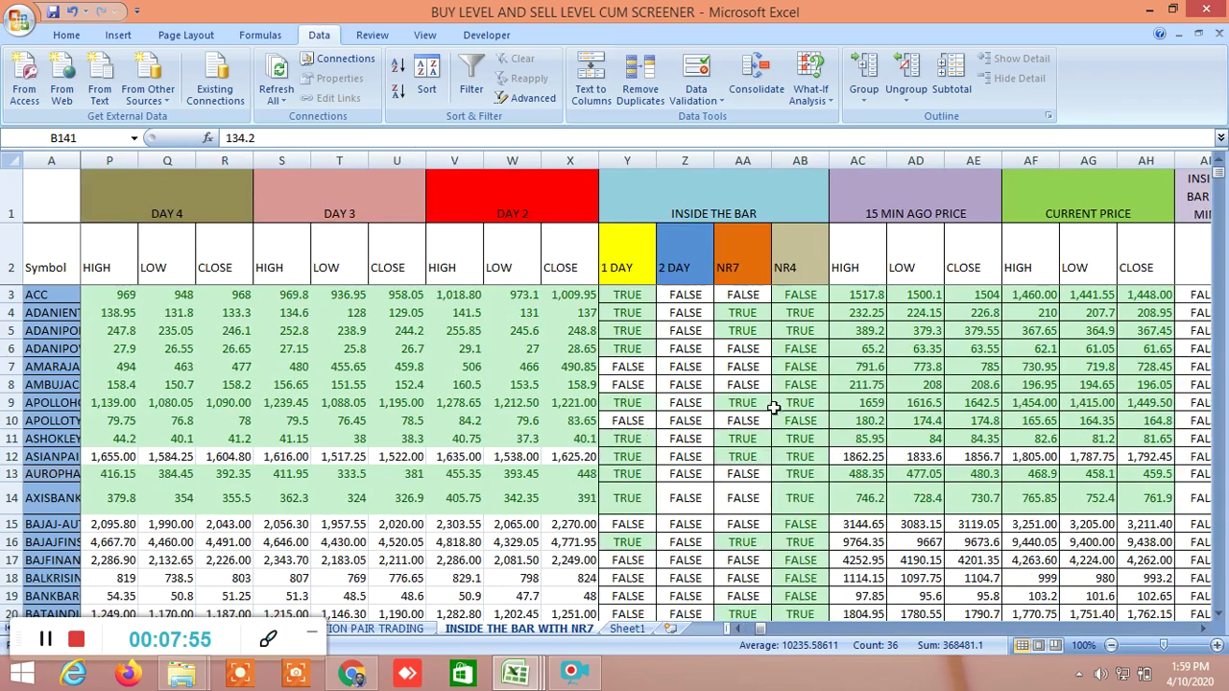
{"action": "scroll", "coordinate": [688, 402], "scroll_direction": "down", "scroll_amount": 8}
{"action": "scroll", "coordinate": [684, 397], "scroll_direction": "up", "scroll_amount": 8}
{"action": "left_click", "coordinate": [633, 300]}
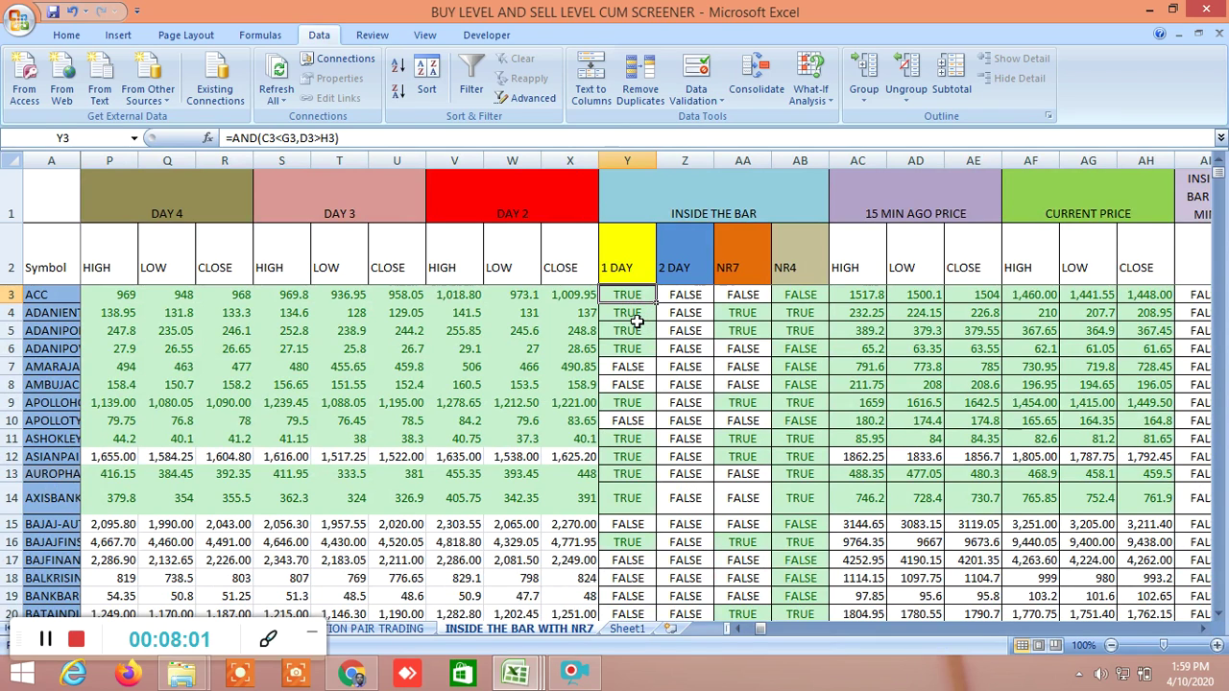
{"action": "left_click", "coordinate": [635, 317]}
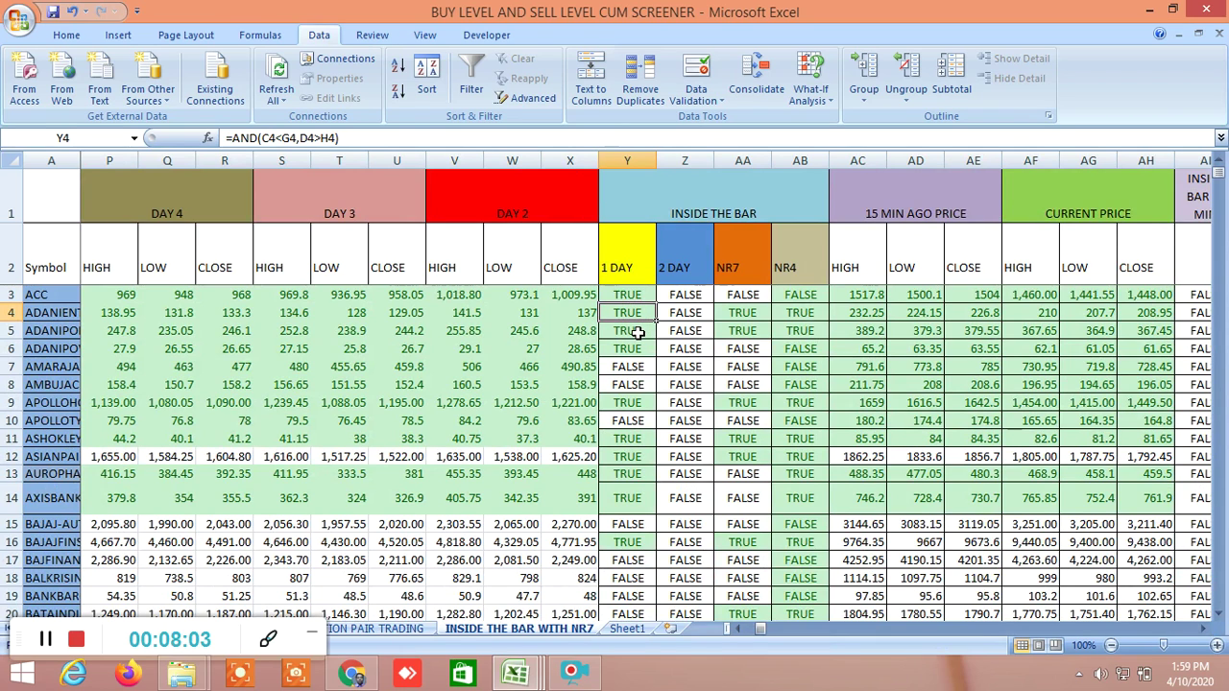
{"action": "left_click", "coordinate": [639, 333]}
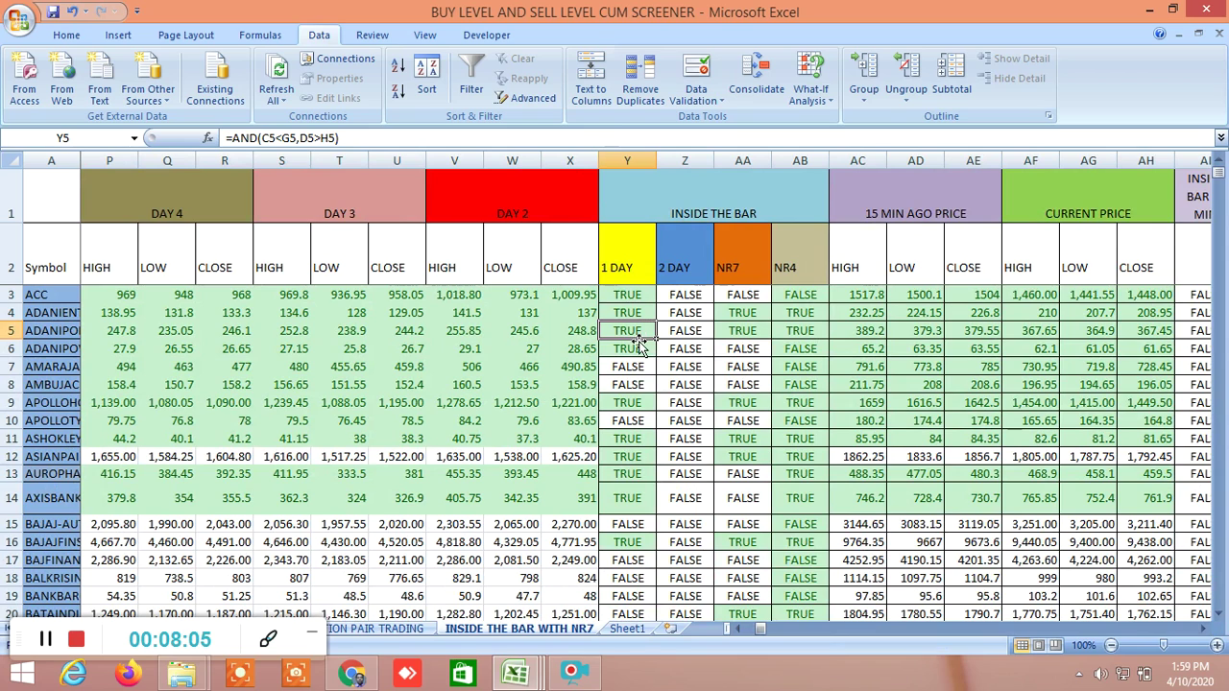
{"action": "left_click", "coordinate": [638, 351]}
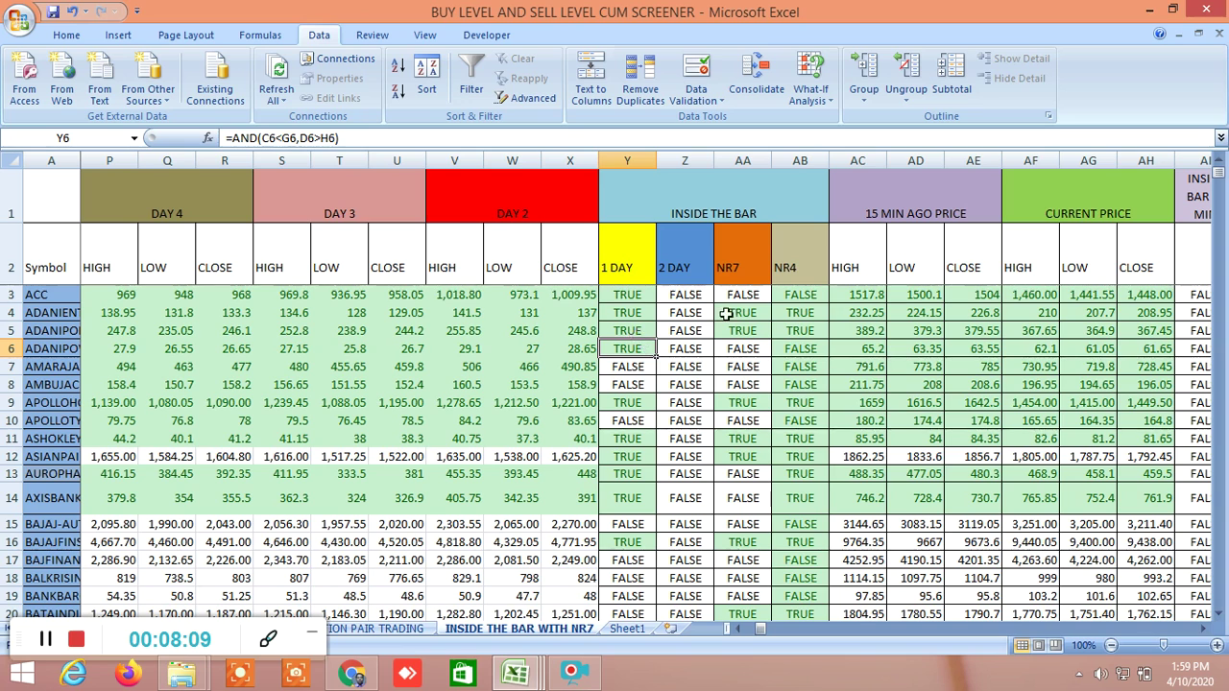
Step: Compare the NR7 formulas in AA4, AA5 and AA9 with the 1 DAY and NR4 formulas for APOLLOHOSP in Y9 and AB9
{"action": "left_click", "coordinate": [750, 314]}
{"action": "left_click", "coordinate": [749, 330]}
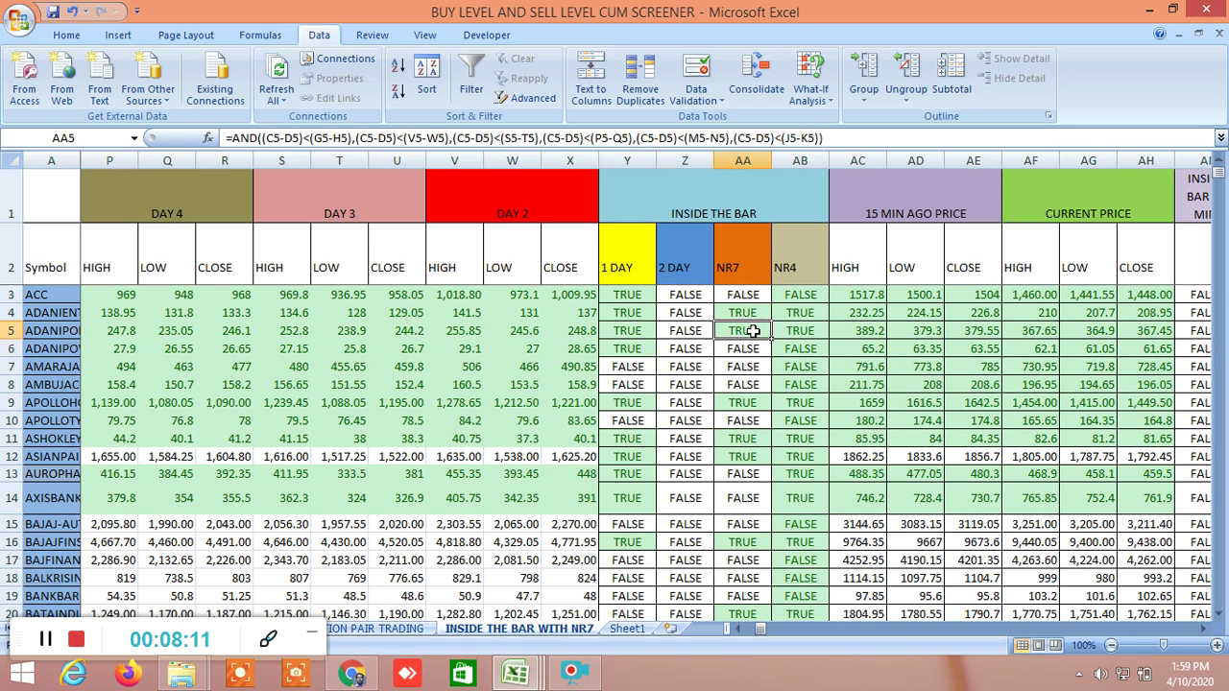
{"action": "left_click", "coordinate": [640, 403]}
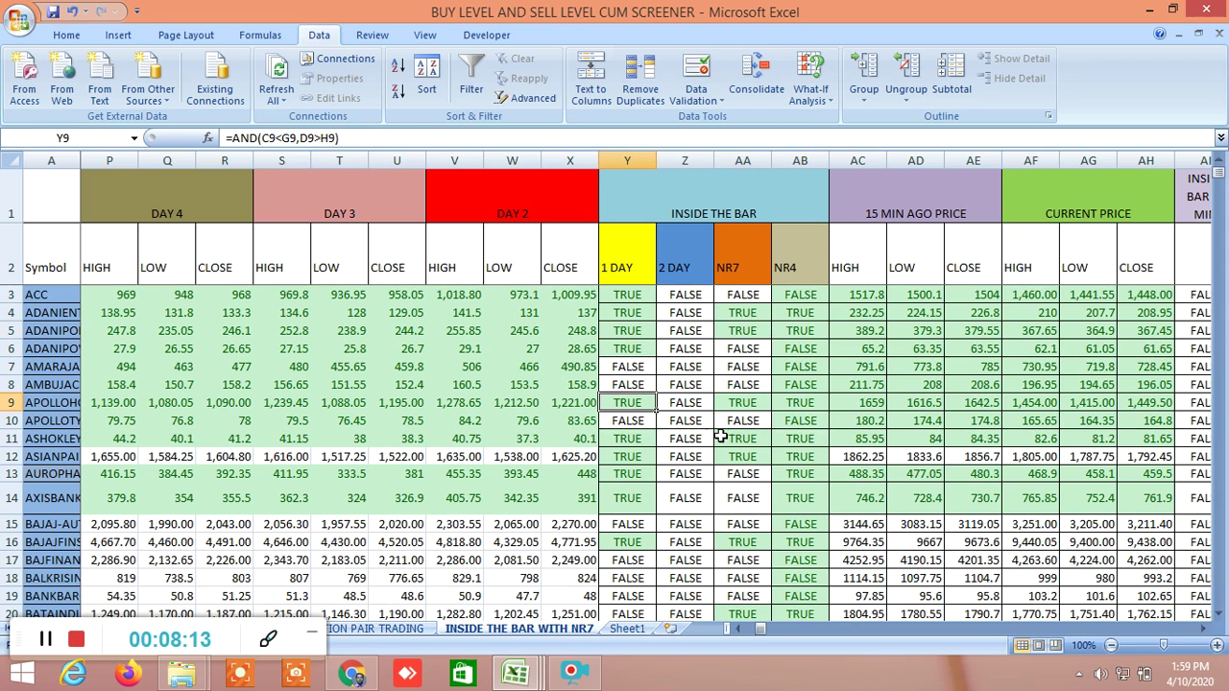
{"action": "left_click", "coordinate": [742, 405]}
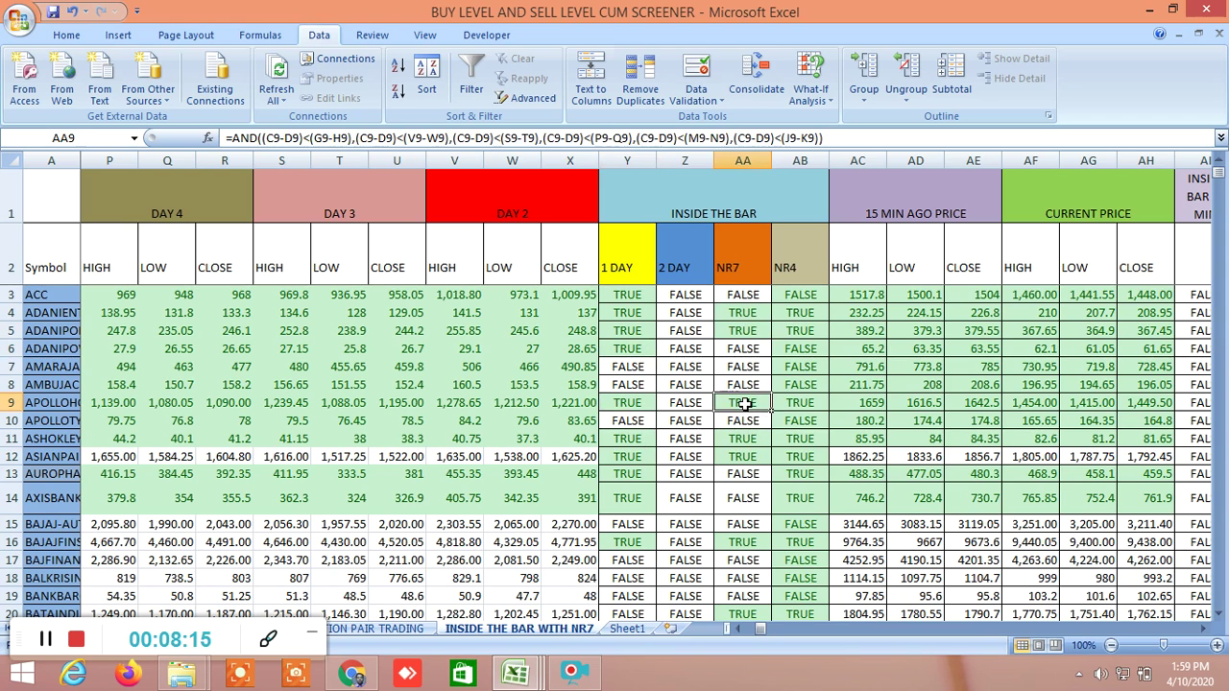
{"action": "left_click", "coordinate": [798, 406]}
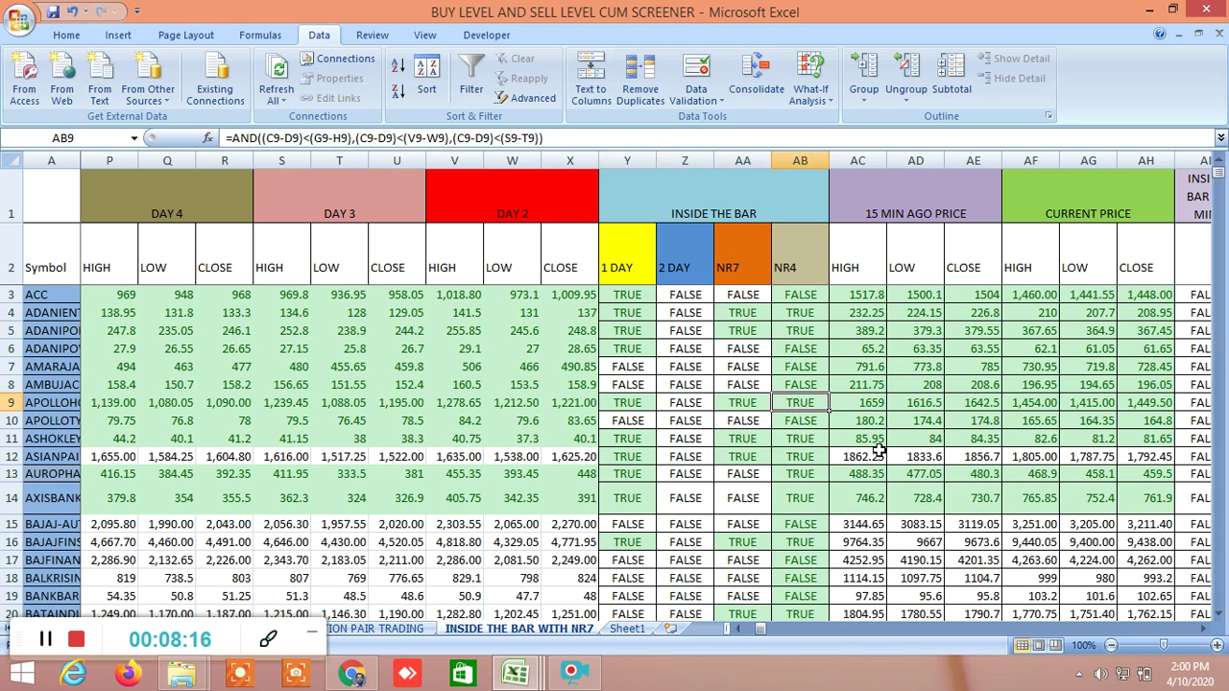
Step: Review the 15-minute inside bar, higher high, doji, hammer and open drive signal columns for the first symbols
{"action": "left_click", "coordinate": [1205, 628]}
{"action": "left_click", "coordinate": [1205, 629]}
{"action": "left_click", "coordinate": [1205, 629]}
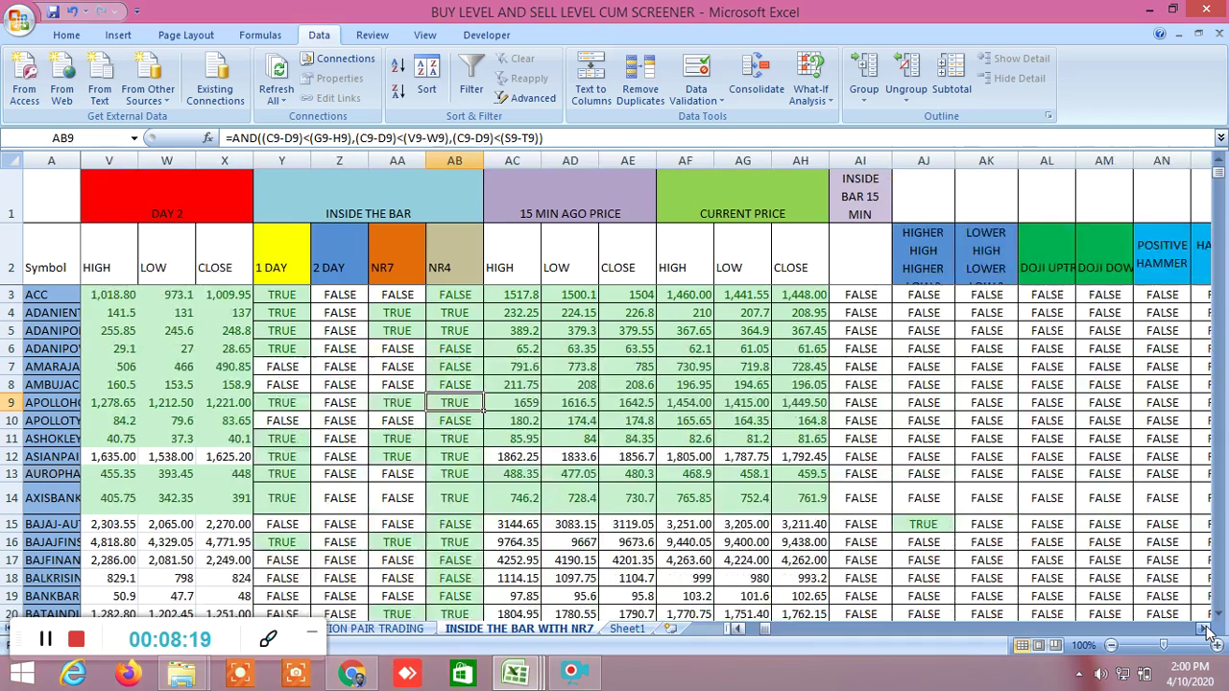
{"action": "left_click", "coordinate": [1205, 629]}
{"action": "left_click", "coordinate": [1205, 628]}
{"action": "left_click", "coordinate": [1205, 629]}
{"action": "left_click", "coordinate": [1205, 628]}
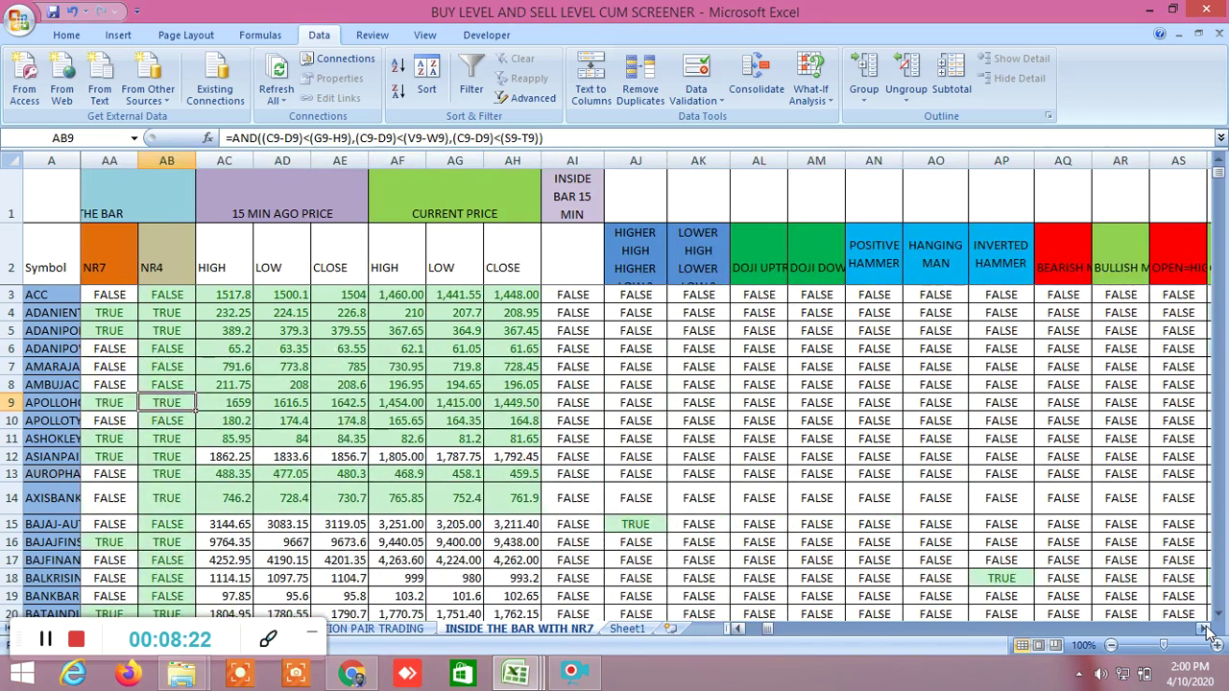
{"action": "left_click", "coordinate": [1205, 628]}
{"action": "left_click", "coordinate": [1205, 629]}
{"action": "left_click", "coordinate": [1205, 628]}
{"action": "left_click", "coordinate": [1204, 629]}
{"action": "scroll", "coordinate": [638, 466], "scroll_direction": "down", "scroll_amount": 4}
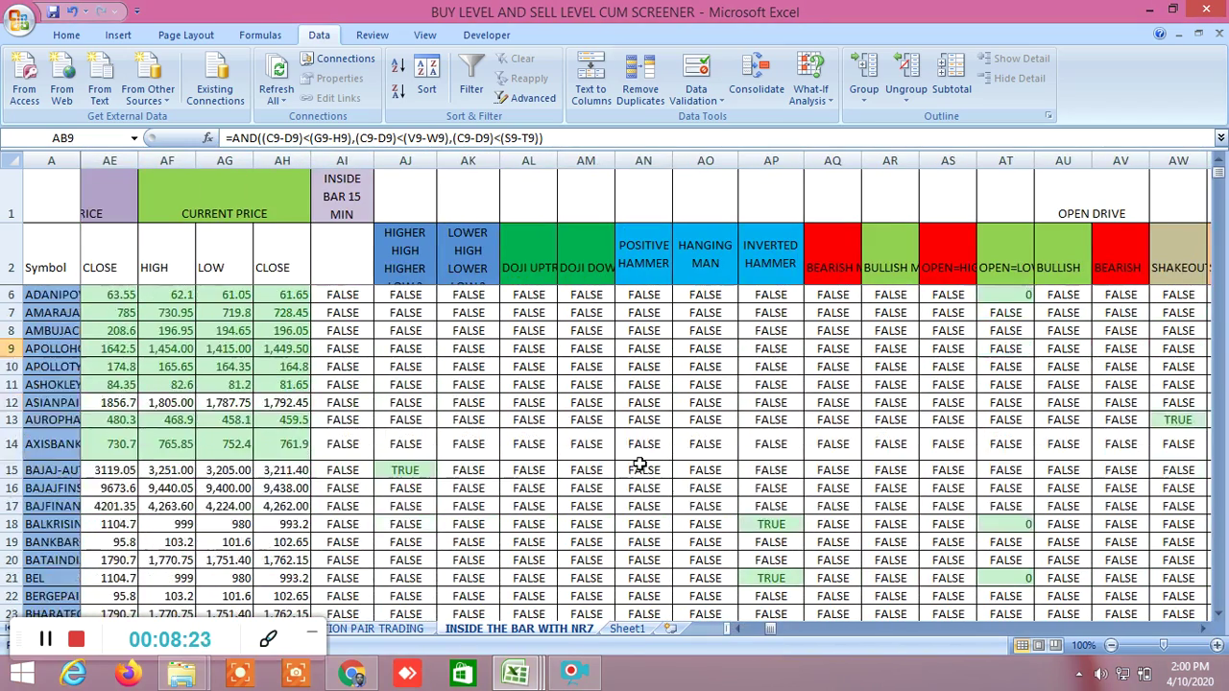
{"action": "scroll", "coordinate": [638, 466], "scroll_direction": "up", "scroll_amount": 4}
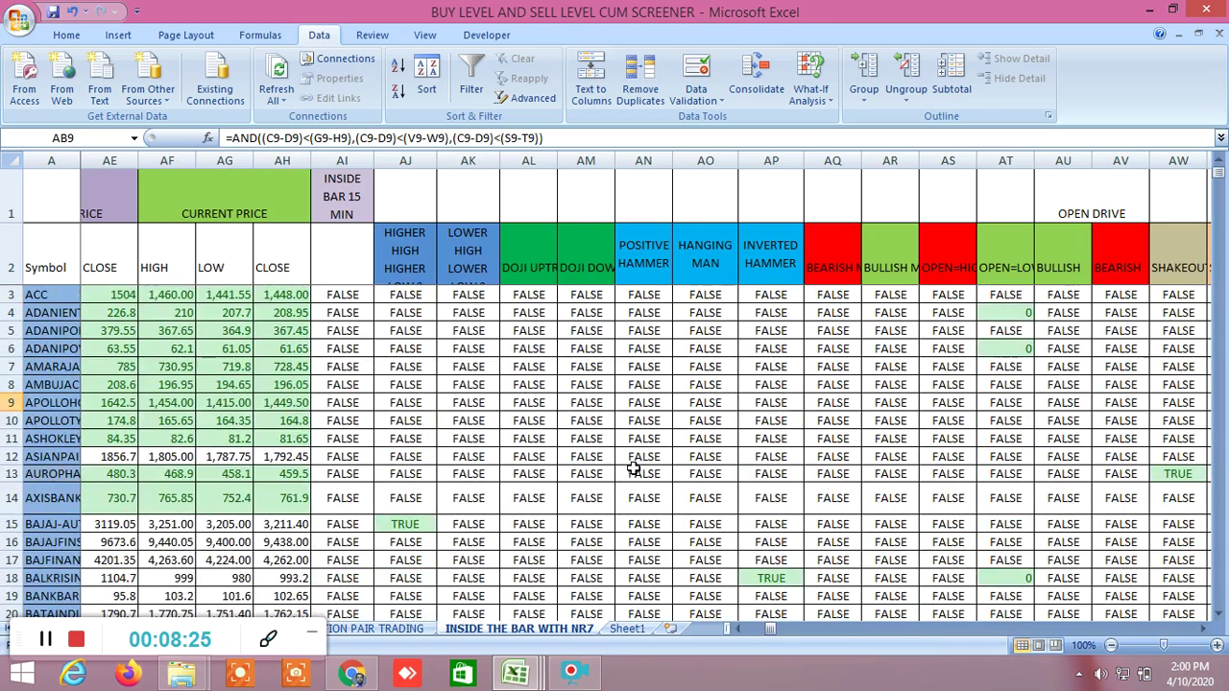
{"action": "scroll", "coordinate": [586, 448], "scroll_direction": "down", "scroll_amount": 3}
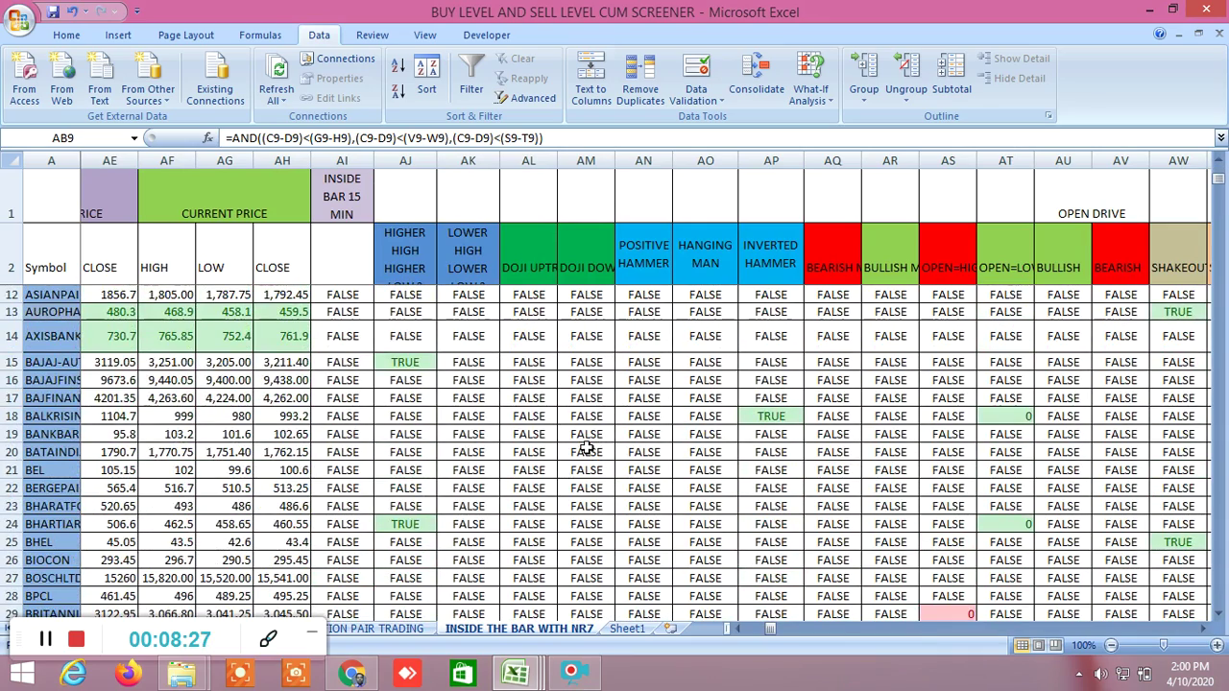
{"action": "scroll", "coordinate": [585, 450], "scroll_direction": "up", "scroll_amount": 3}
{"action": "scroll", "coordinate": [583, 442], "scroll_direction": "down", "scroll_amount": 4}
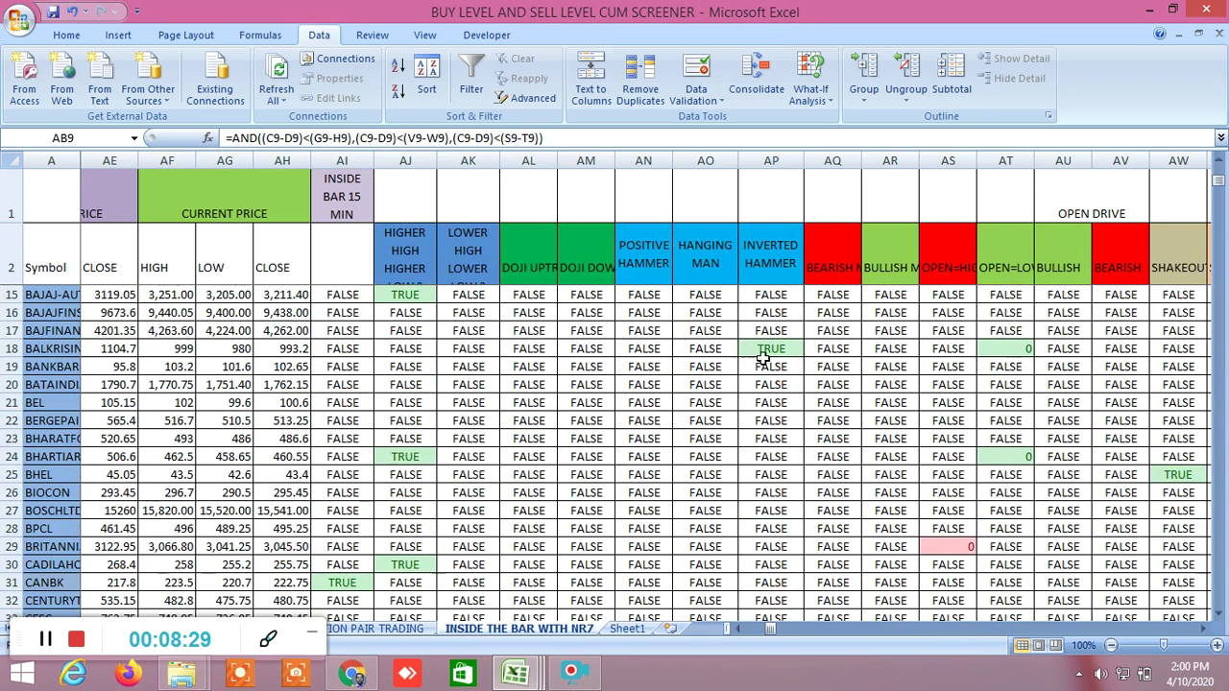
Step: Inspect the INVERTED HAMMER formulas in cells AP18, AP35 and AP38, and return to the first symbol row
{"action": "left_click", "coordinate": [771, 350]}
{"action": "scroll", "coordinate": [784, 471], "scroll_direction": "down", "scroll_amount": 3}
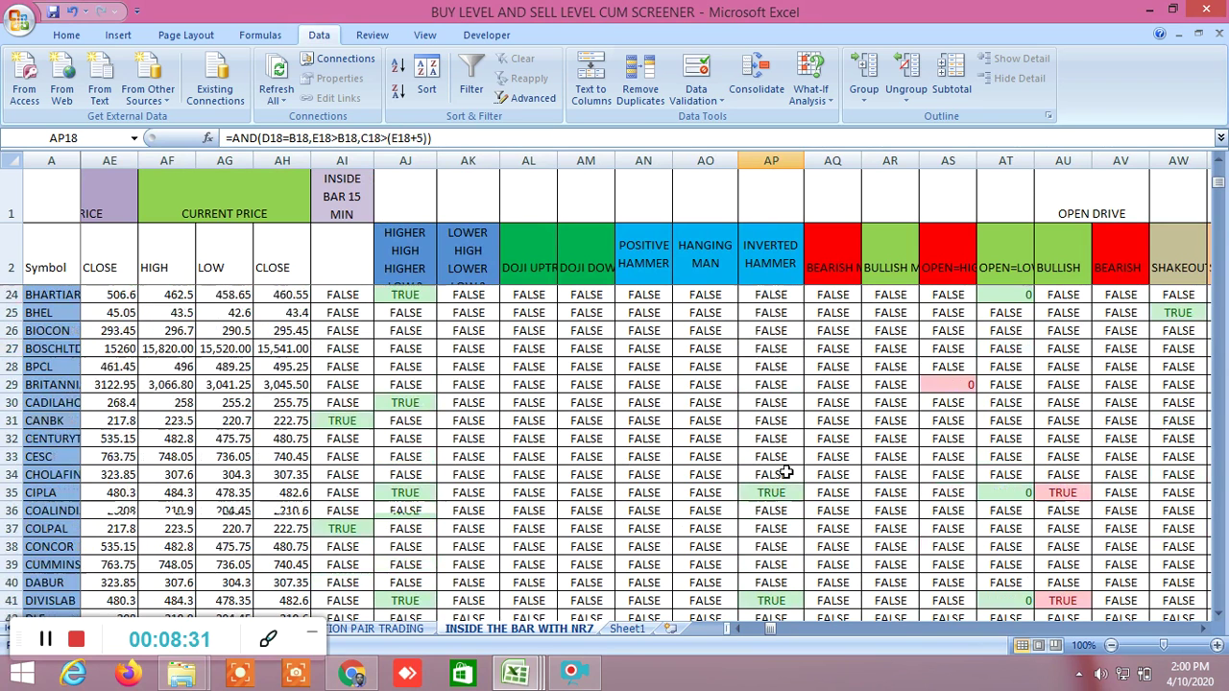
{"action": "left_click", "coordinate": [777, 495]}
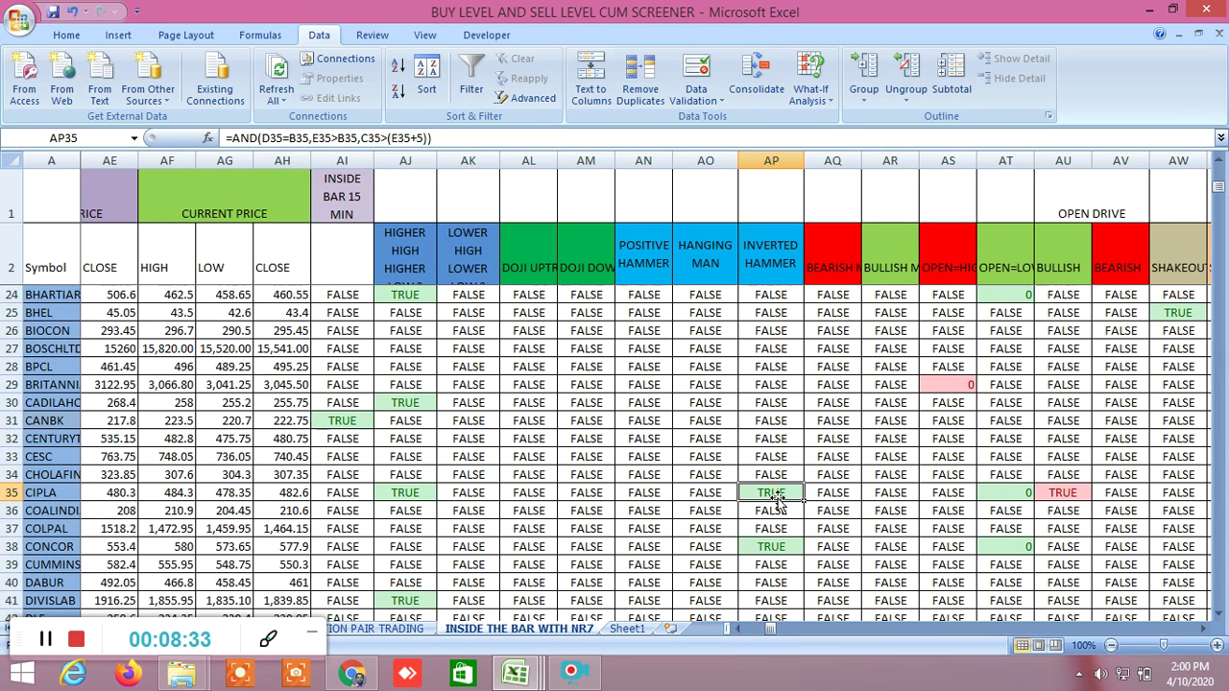
{"action": "double_click", "coordinate": [788, 546]}
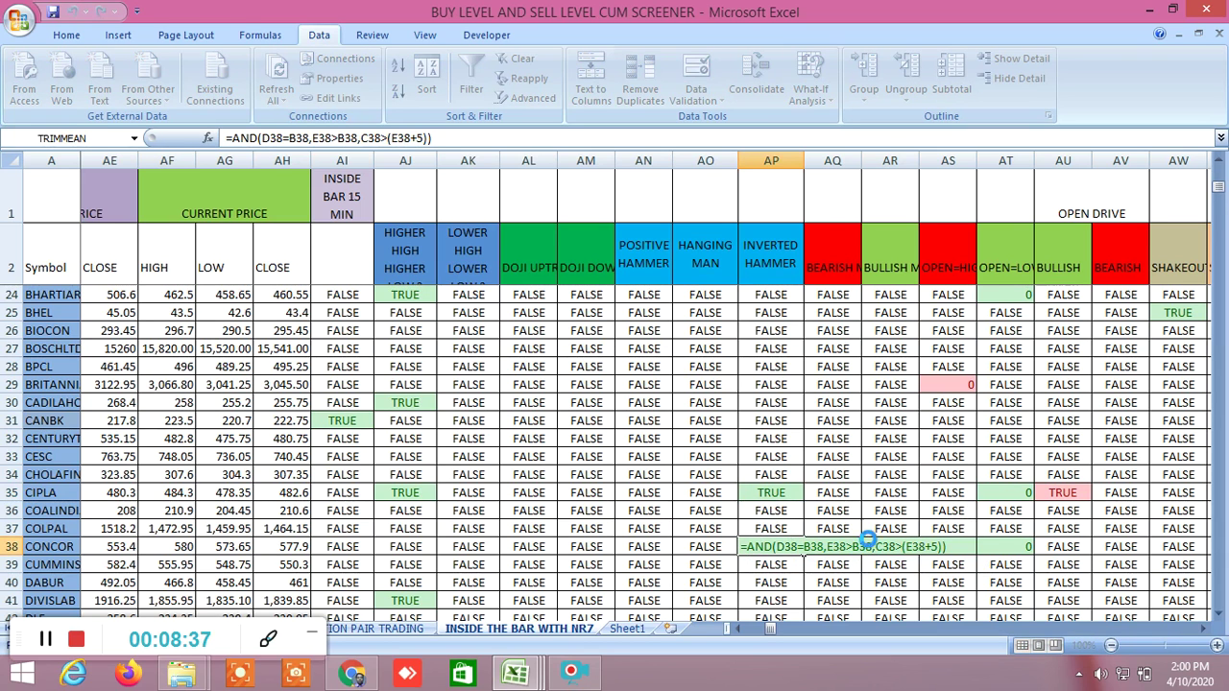
{"action": "key", "text": "Return"}
{"action": "scroll", "coordinate": [849, 487], "scroll_direction": "up", "scroll_amount": 7}
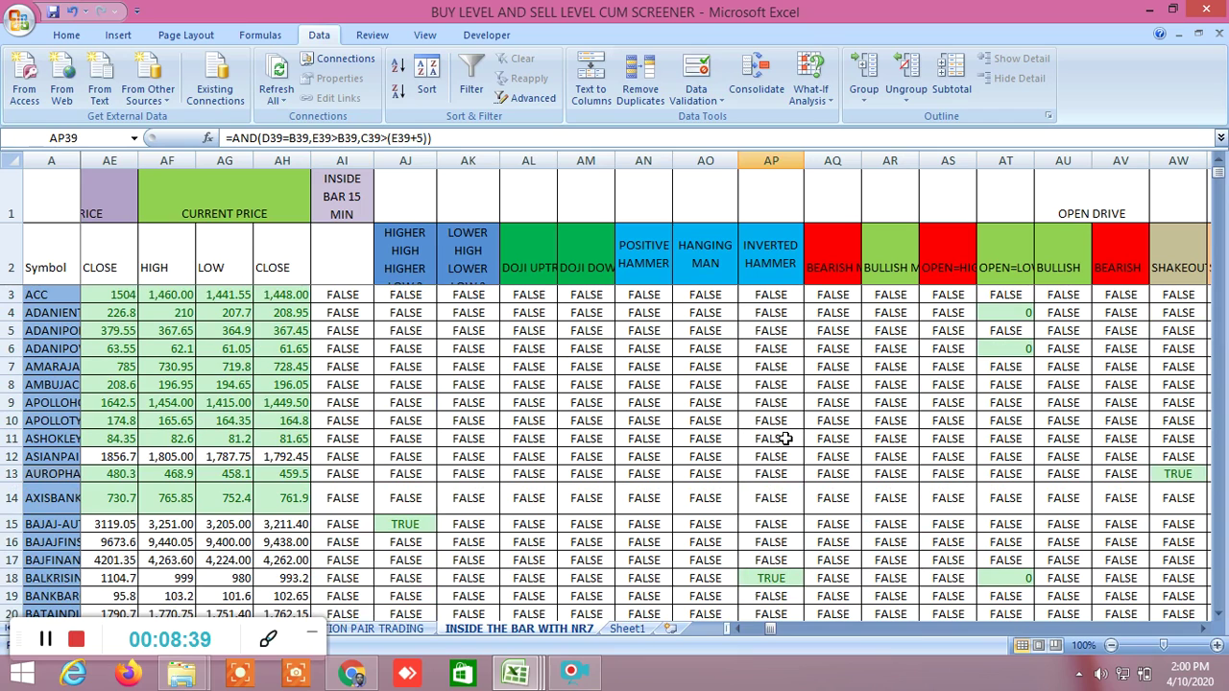
Step: Bring the shakeout and MASTER signal columns into view and inspect the SHAKEOUT formula for AUROPHA in cell AW13
{"action": "left_click", "coordinate": [1203, 628]}
{"action": "left_click_drag", "start_coordinate": [1203, 629], "coordinate": [1203, 629]}
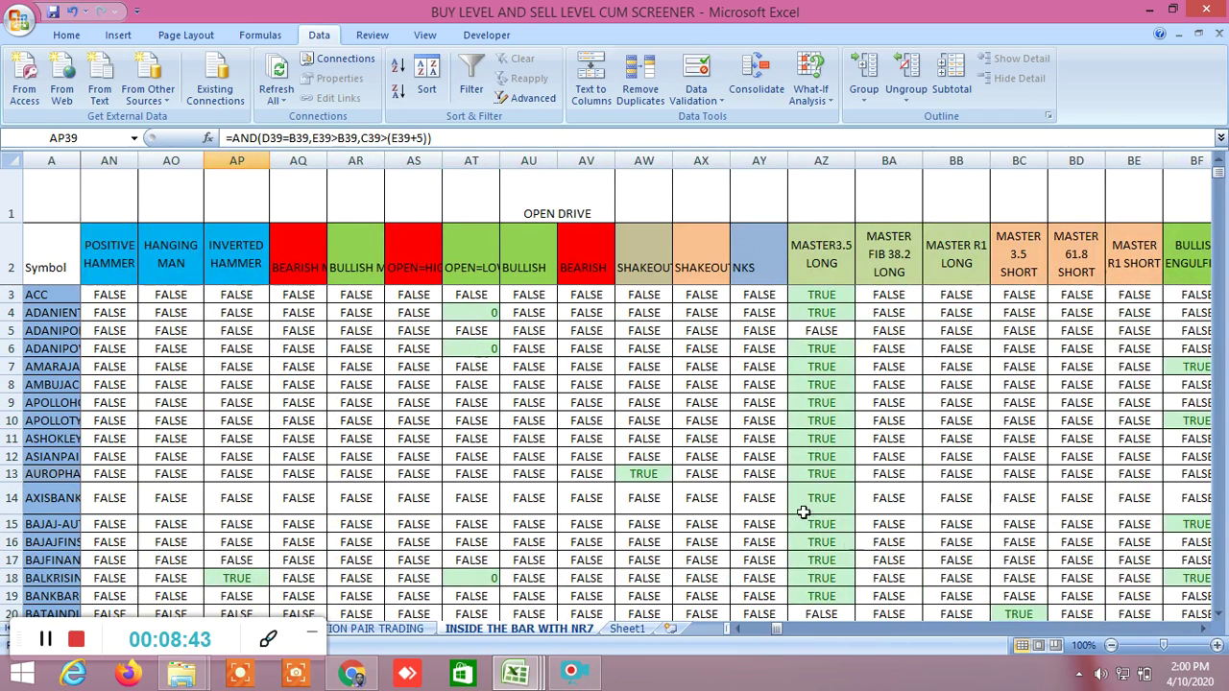
{"action": "left_click", "coordinate": [652, 475]}
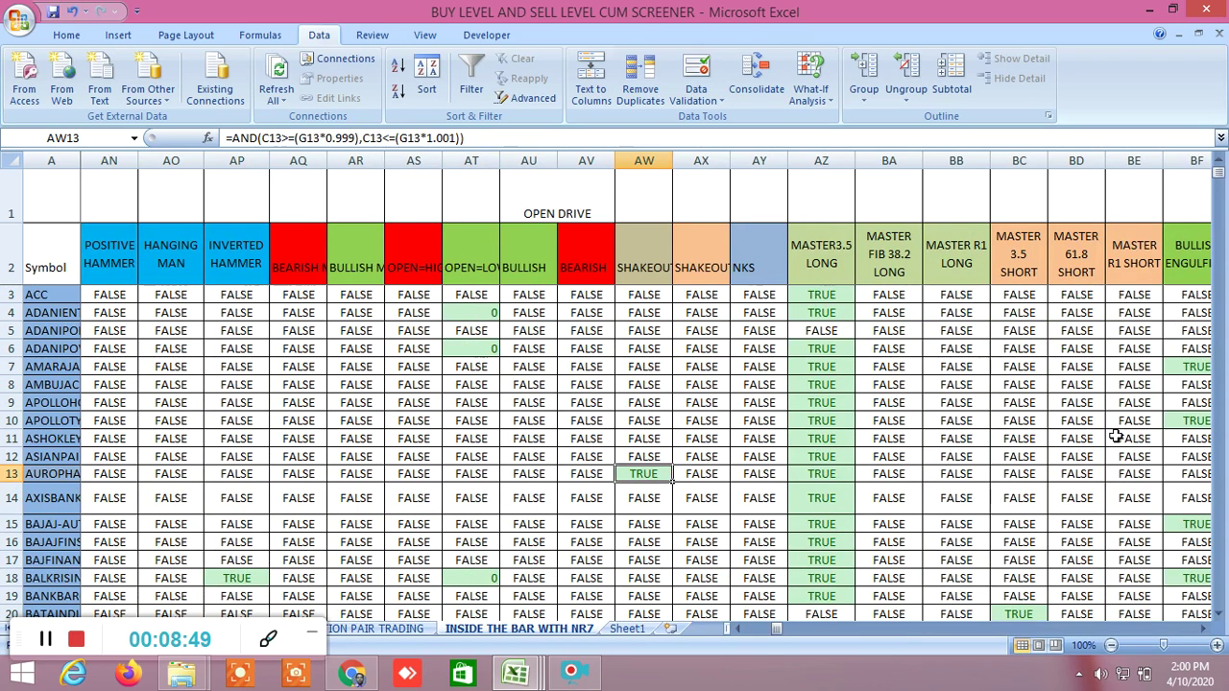
Step: Check the headings of the MASTER long and MASTER short signal columns in cells AZ2 through BE2
{"action": "left_click", "coordinate": [835, 263]}
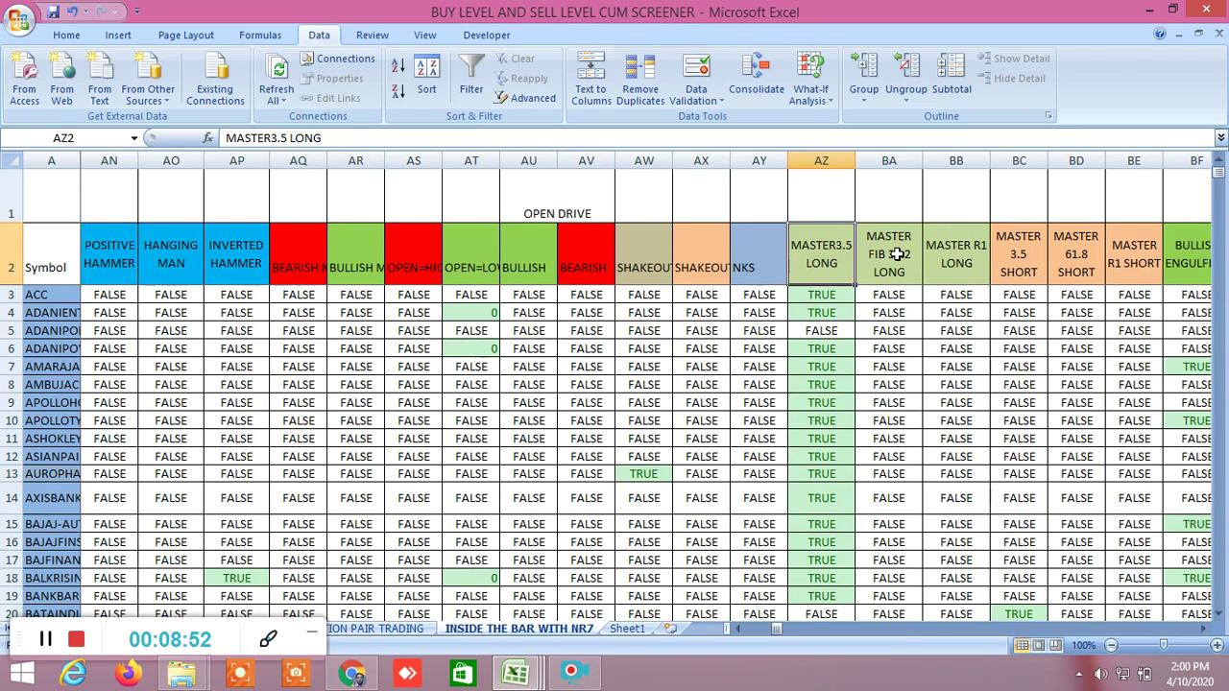
{"action": "left_click", "coordinate": [898, 253]}
{"action": "left_click", "coordinate": [956, 255]}
{"action": "left_click", "coordinate": [1015, 265]}
{"action": "left_click", "coordinate": [1072, 257]}
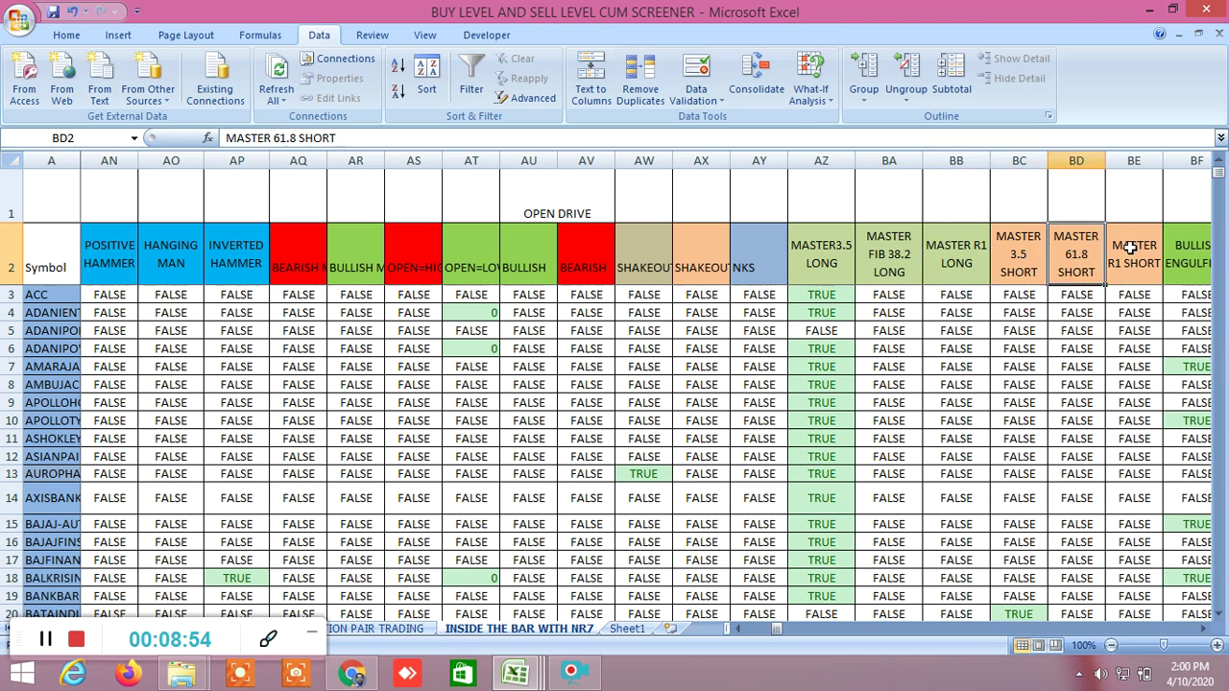
{"action": "left_click", "coordinate": [1131, 247]}
Step: Bring the engulfing columns into view and inspect the BULLISH ENGULFING formulas in cells BF7, BF10, BF15 and BF18
{"action": "left_click", "coordinate": [1206, 630]}
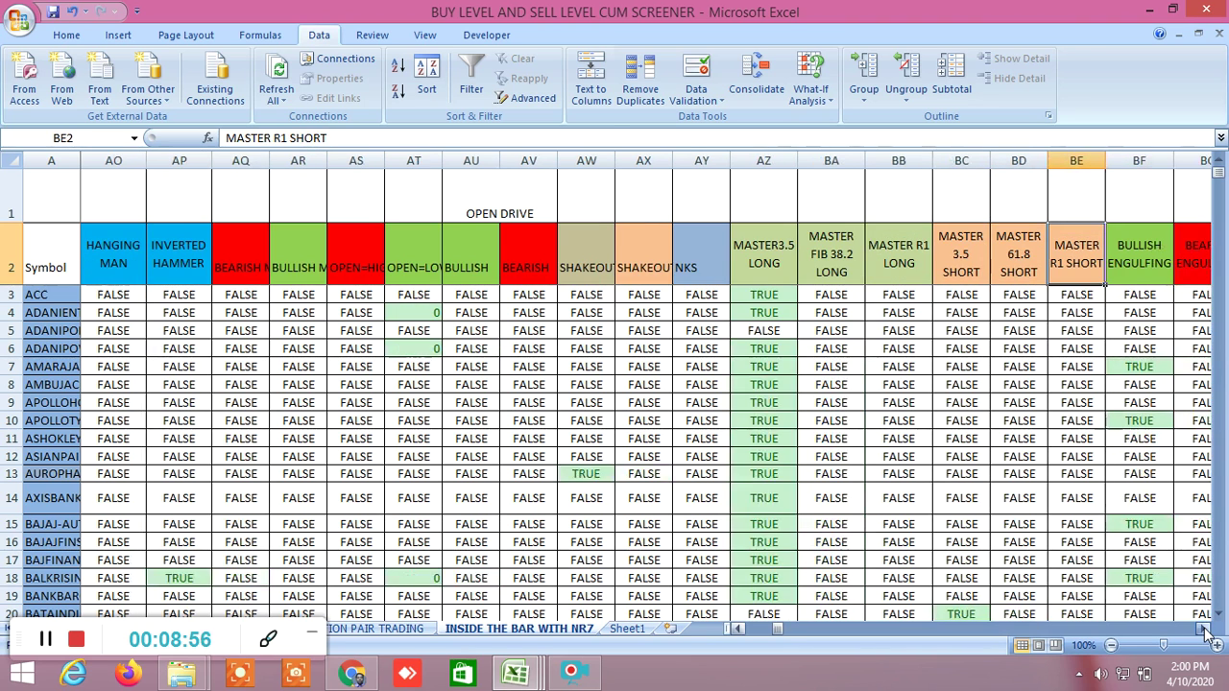
{"action": "left_click", "coordinate": [1206, 630]}
{"action": "left_click", "coordinate": [1206, 630]}
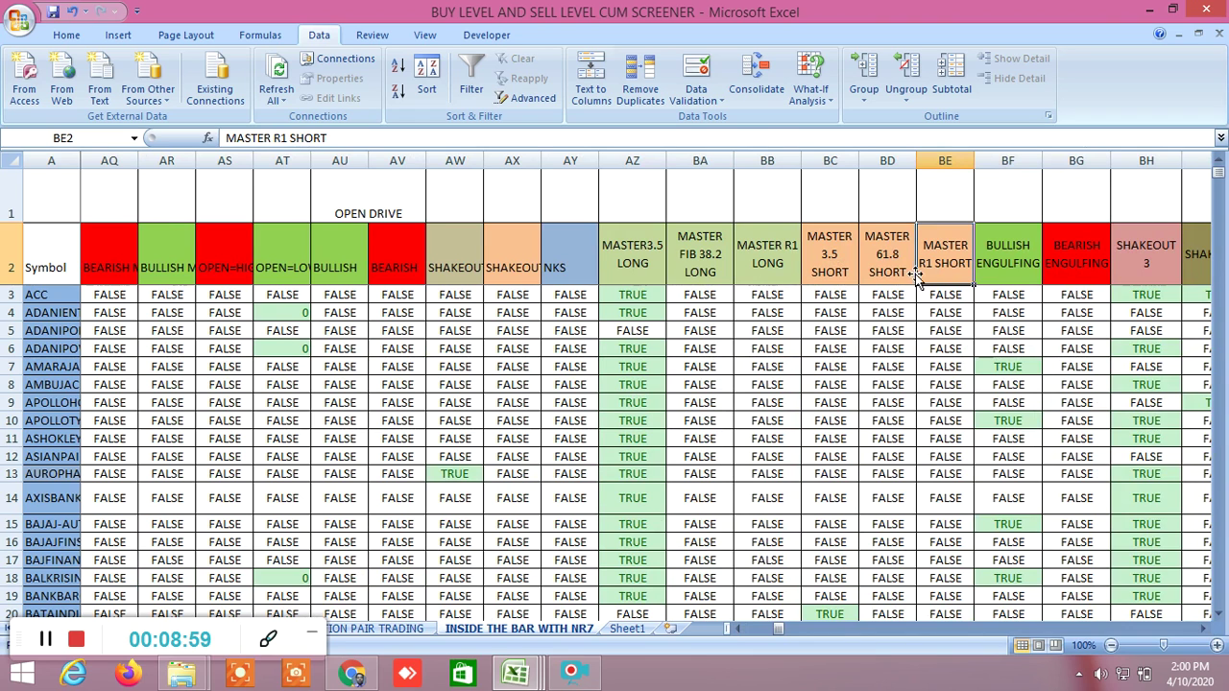
{"action": "scroll", "coordinate": [862, 449], "scroll_direction": "down", "scroll_amount": 4}
{"action": "scroll", "coordinate": [862, 449], "scroll_direction": "up", "scroll_amount": 4}
{"action": "left_click_drag", "start_coordinate": [1201, 630], "coordinate": [1202, 630]}
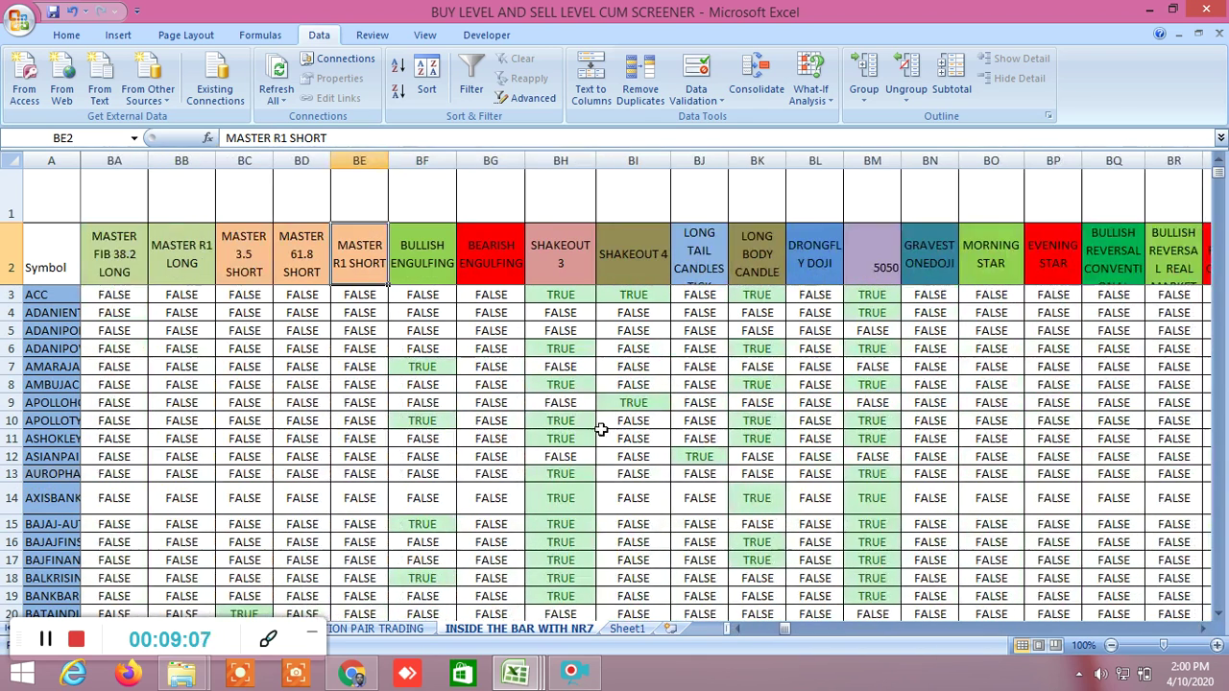
{"action": "left_click", "coordinate": [425, 365]}
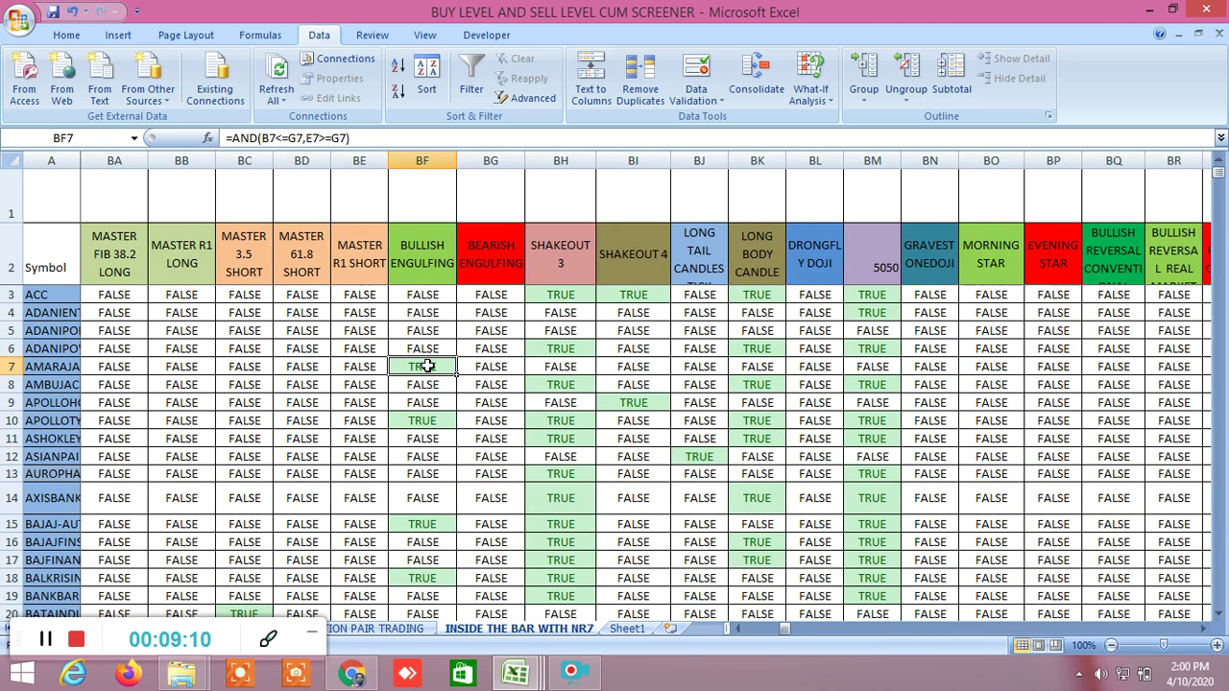
{"action": "double_click", "coordinate": [423, 420]}
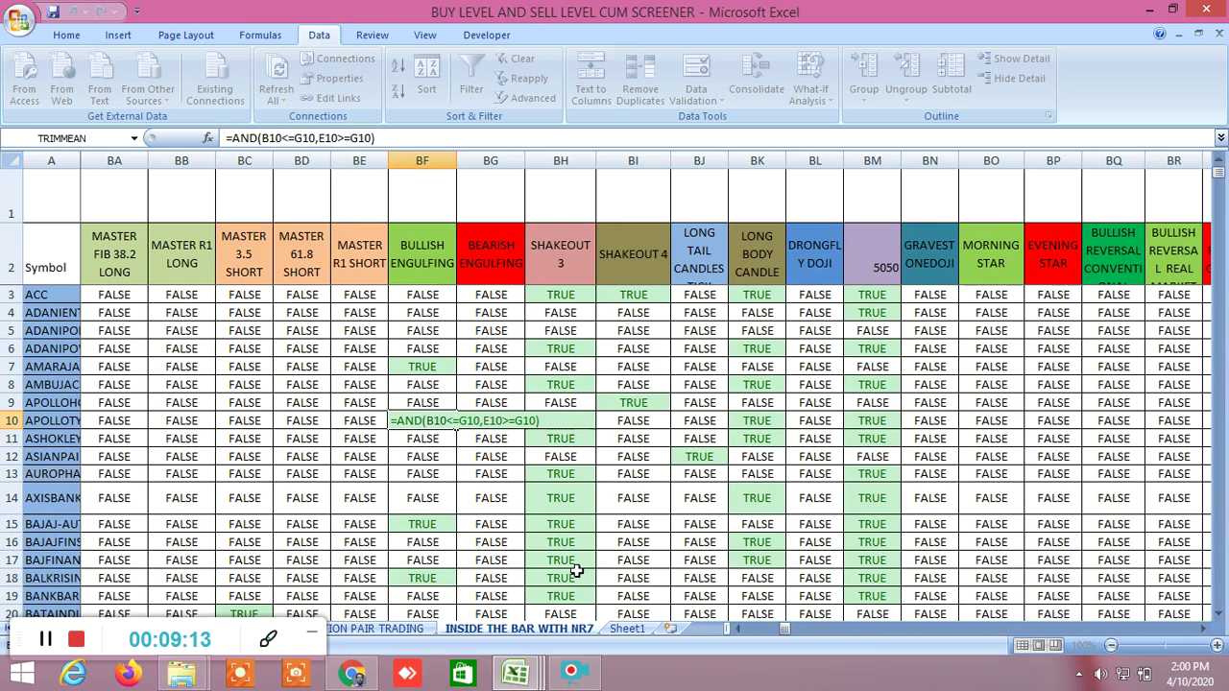
{"action": "key", "text": "Return"}
{"action": "left_click", "coordinate": [425, 526]}
{"action": "left_click", "coordinate": [425, 579]}
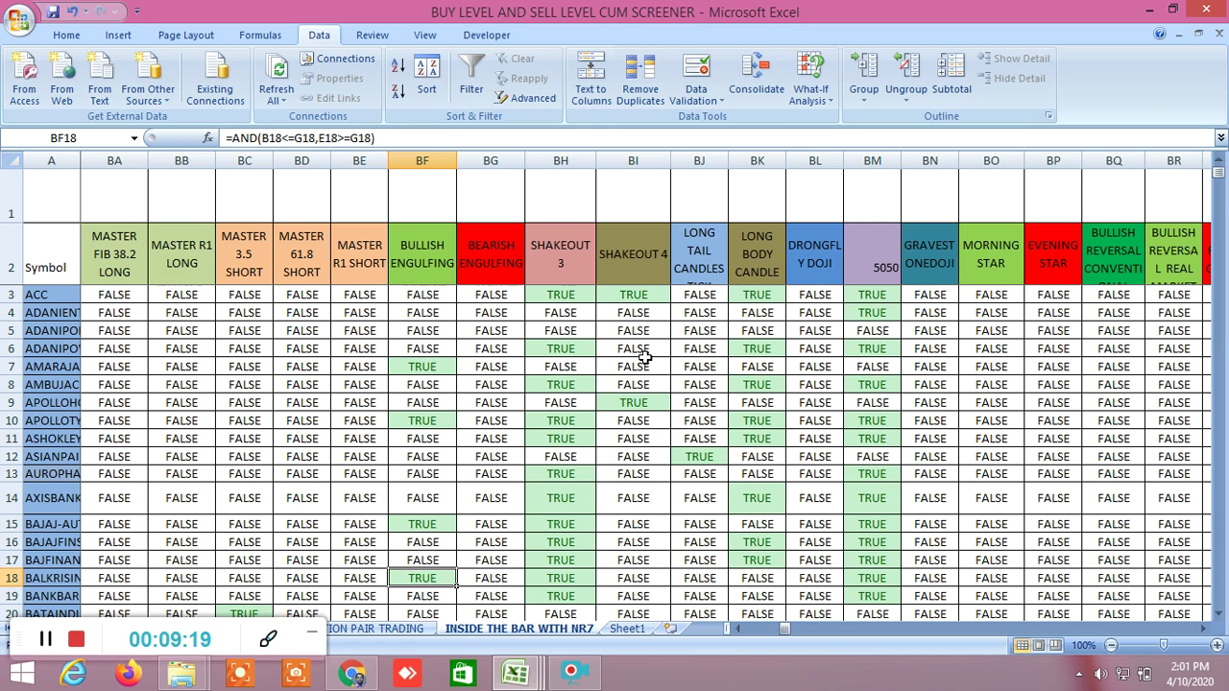
Step: Inspect the SHAKEOUT 4 formula in BI3 and the LONG BODY CANDLE formulas in BK3, BK6, BK10 and BK12
{"action": "left_click", "coordinate": [641, 296]}
{"action": "scroll", "coordinate": [734, 478], "scroll_direction": "down", "scroll_amount": 2}
{"action": "scroll", "coordinate": [729, 480], "scroll_direction": "up", "scroll_amount": 2}
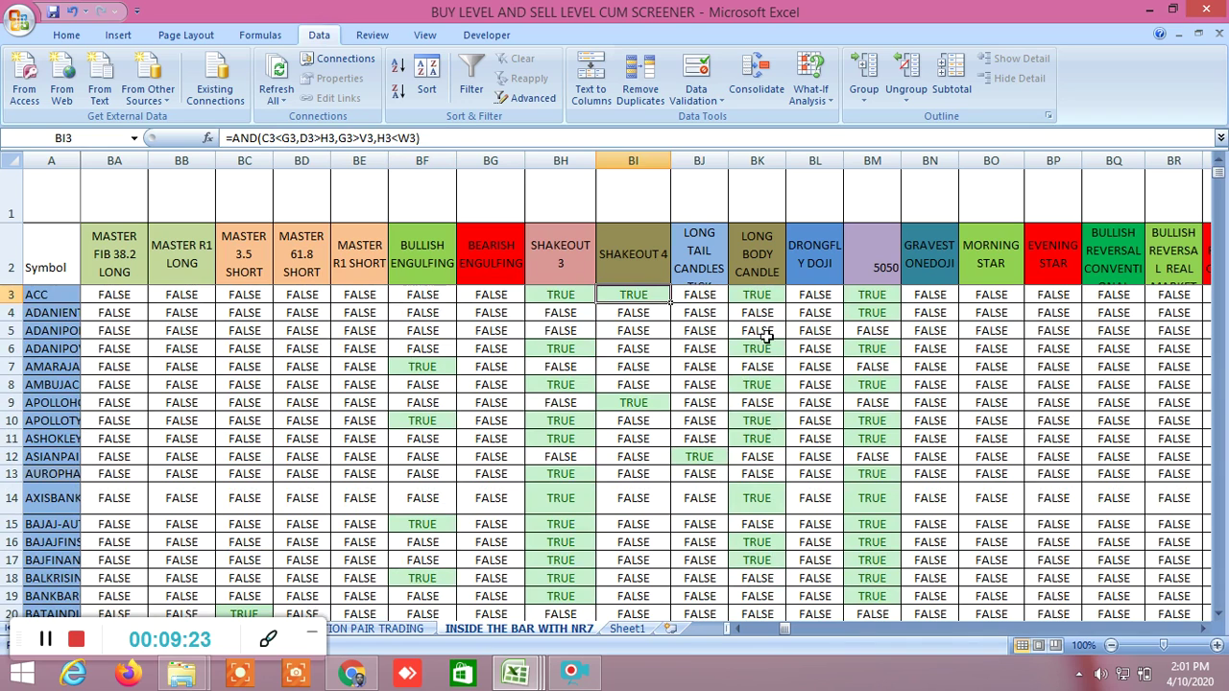
{"action": "left_click", "coordinate": [755, 296]}
{"action": "left_click", "coordinate": [767, 350]}
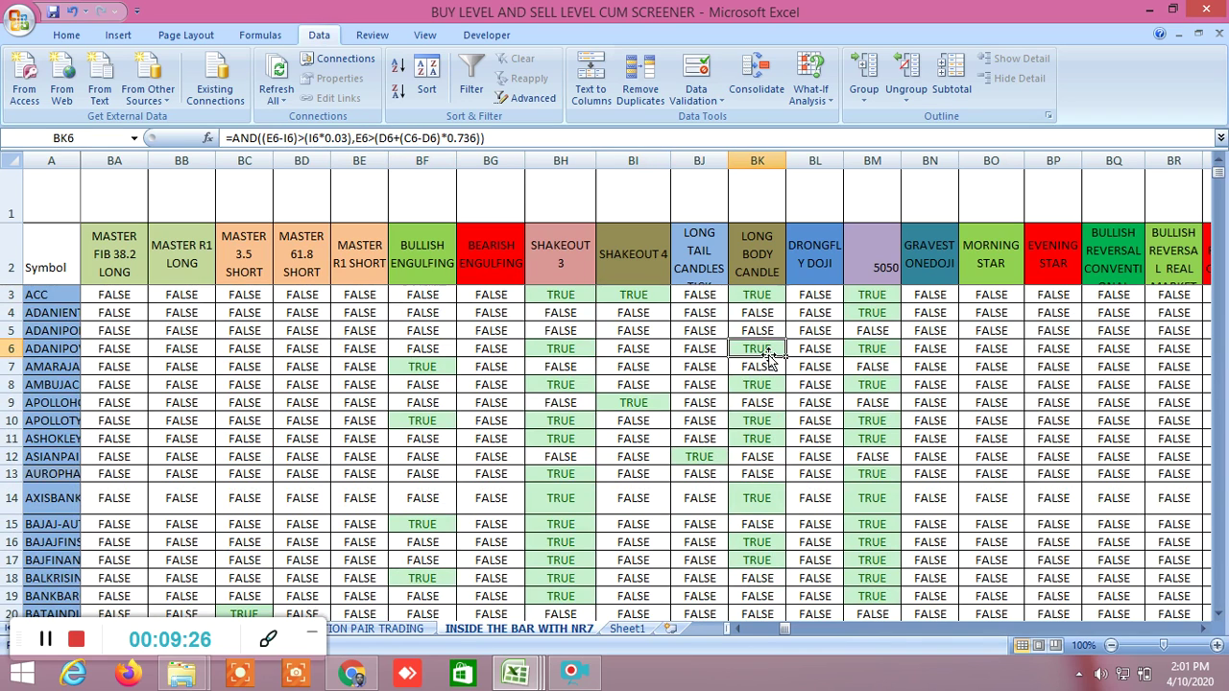
{"action": "left_click", "coordinate": [767, 421]}
{"action": "left_click", "coordinate": [760, 454]}
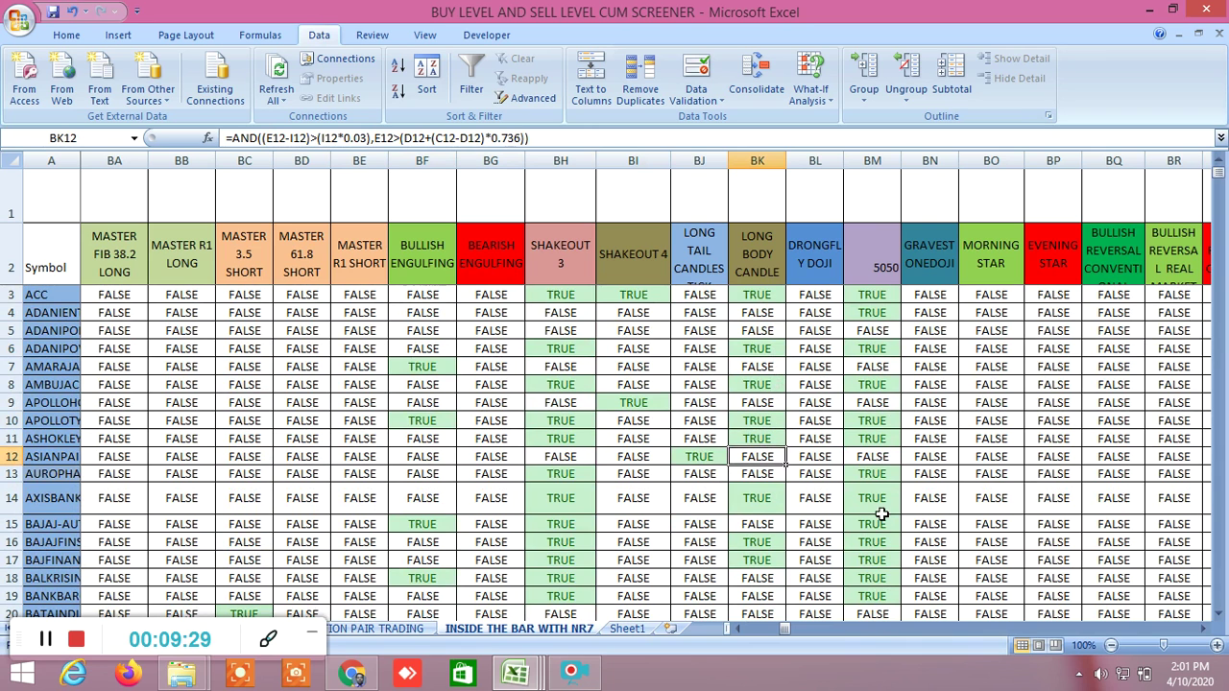
Step: Inspect the KICKERS SIGNAL formulas in BU10 and BU18, the BULLISH HARAMI formula in BW22 and the TRIANGULAR PATTERN BREAKOUT 2 formula in BZ25
{"action": "left_click_drag", "start_coordinate": [1207, 631], "coordinate": [1207, 631]}
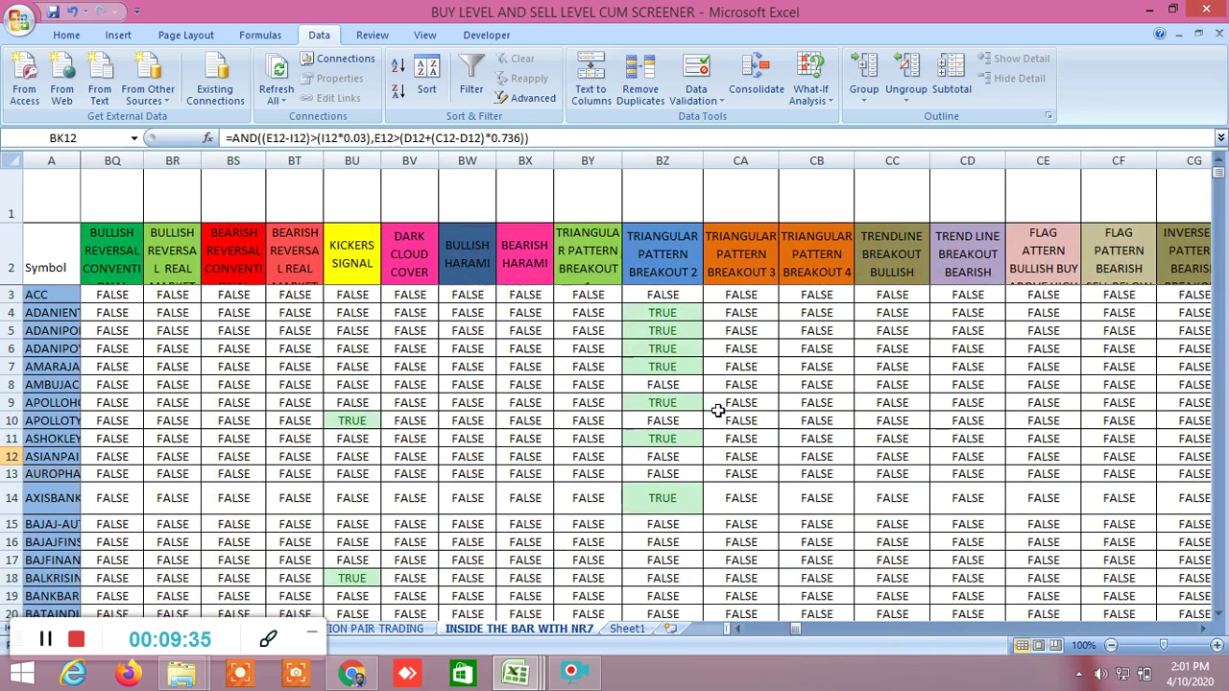
{"action": "left_click", "coordinate": [363, 422]}
{"action": "scroll", "coordinate": [461, 438], "scroll_direction": "down", "scroll_amount": 3}
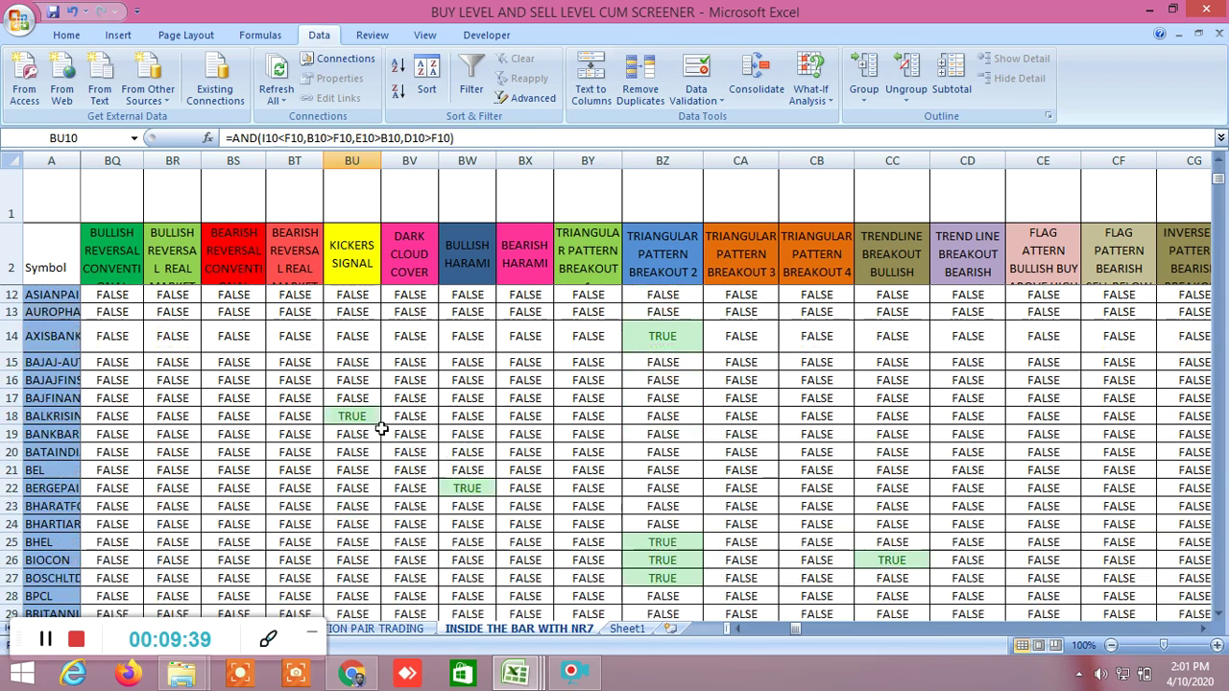
{"action": "left_click", "coordinate": [352, 415]}
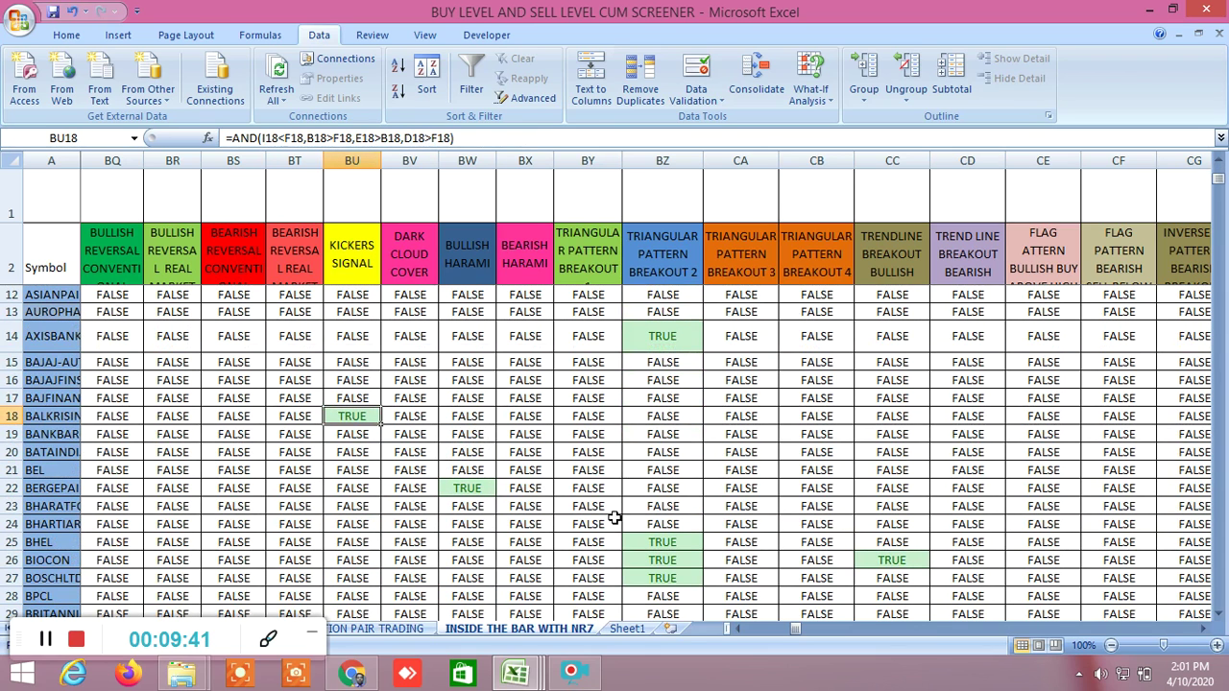
{"action": "left_click", "coordinate": [467, 488]}
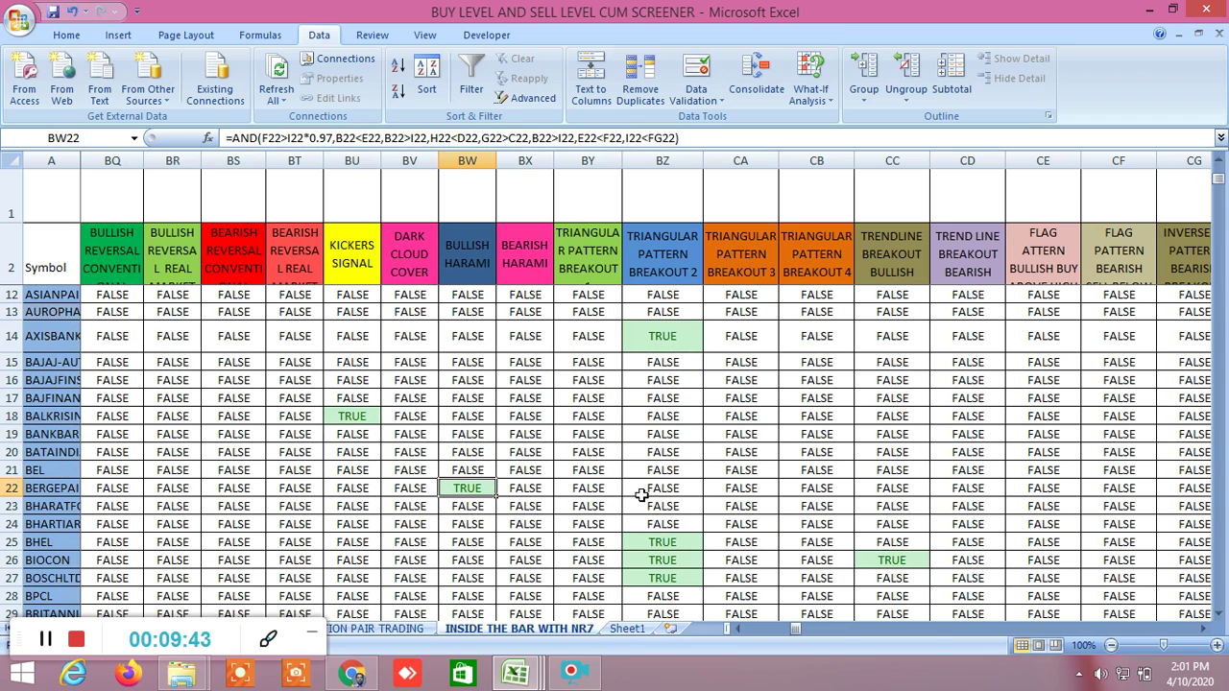
{"action": "left_click", "coordinate": [646, 542]}
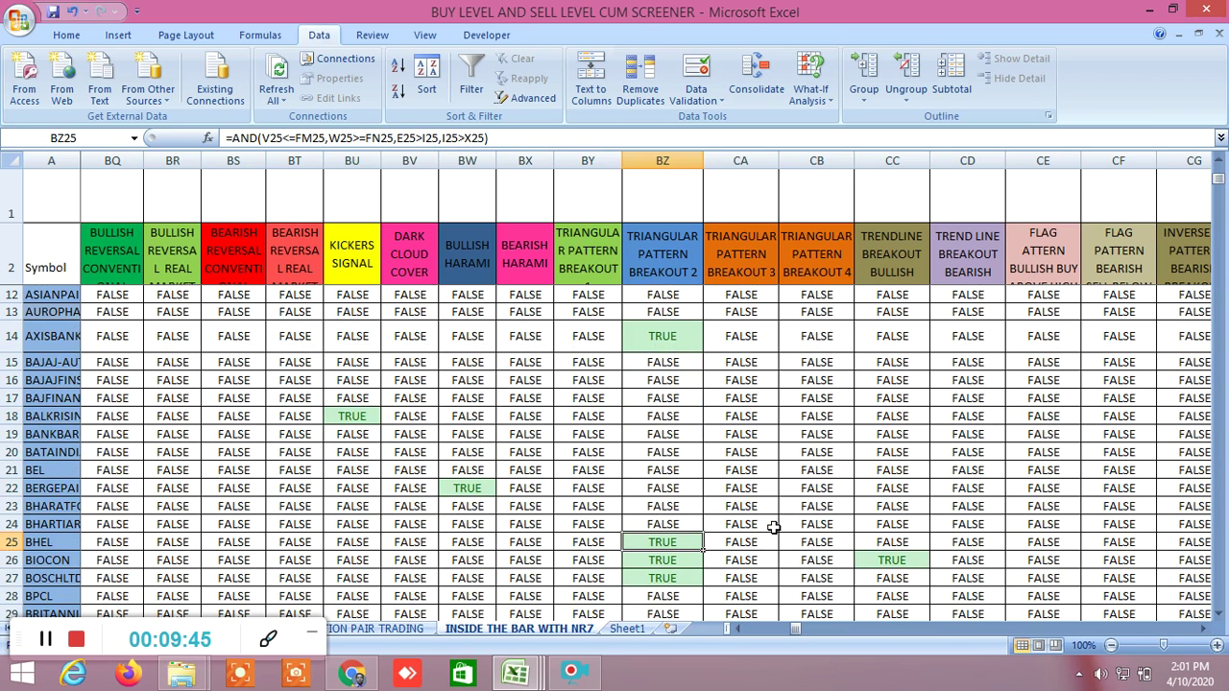
Step: Review the triangular, trendline, flag, W pattern, double top and double bottom signal columns for the upper symbol rows
{"action": "scroll", "coordinate": [773, 527], "scroll_direction": "down", "scroll_amount": 3}
{"action": "scroll", "coordinate": [780, 523], "scroll_direction": "up", "scroll_amount": 5}
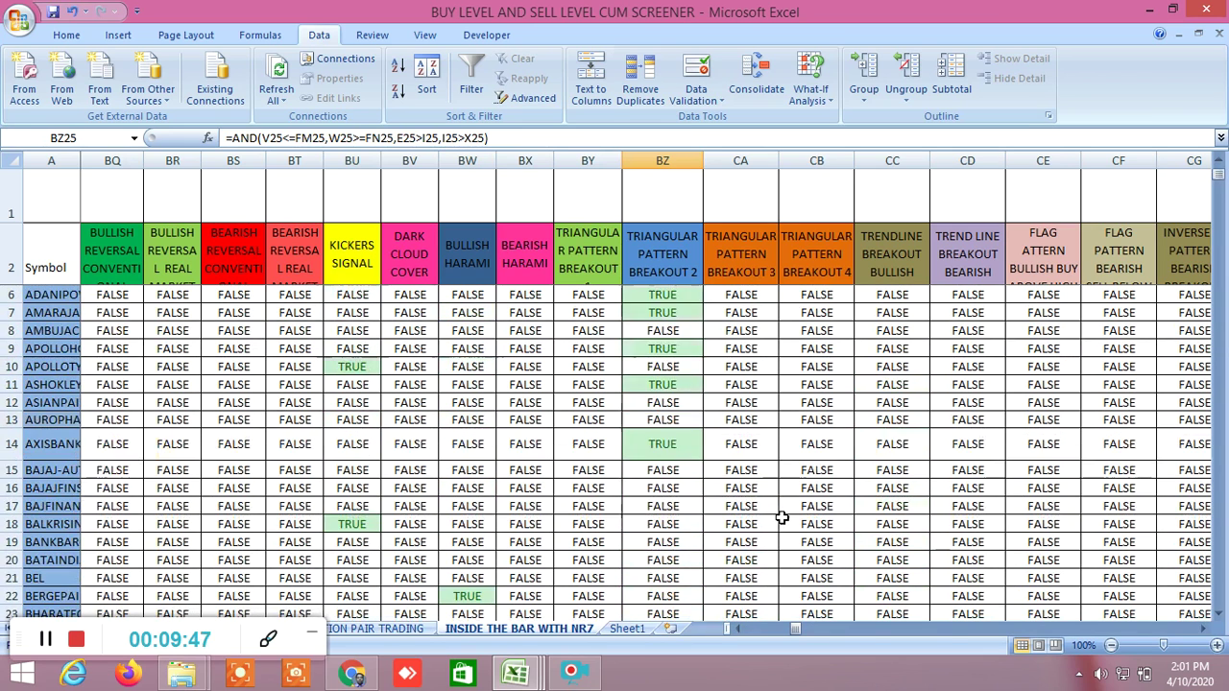
{"action": "left_click", "coordinate": [1204, 629]}
{"action": "left_click", "coordinate": [1204, 629]}
{"action": "left_click", "coordinate": [1204, 628]}
{"action": "scroll", "coordinate": [940, 475], "scroll_direction": "up", "scroll_amount": 1}
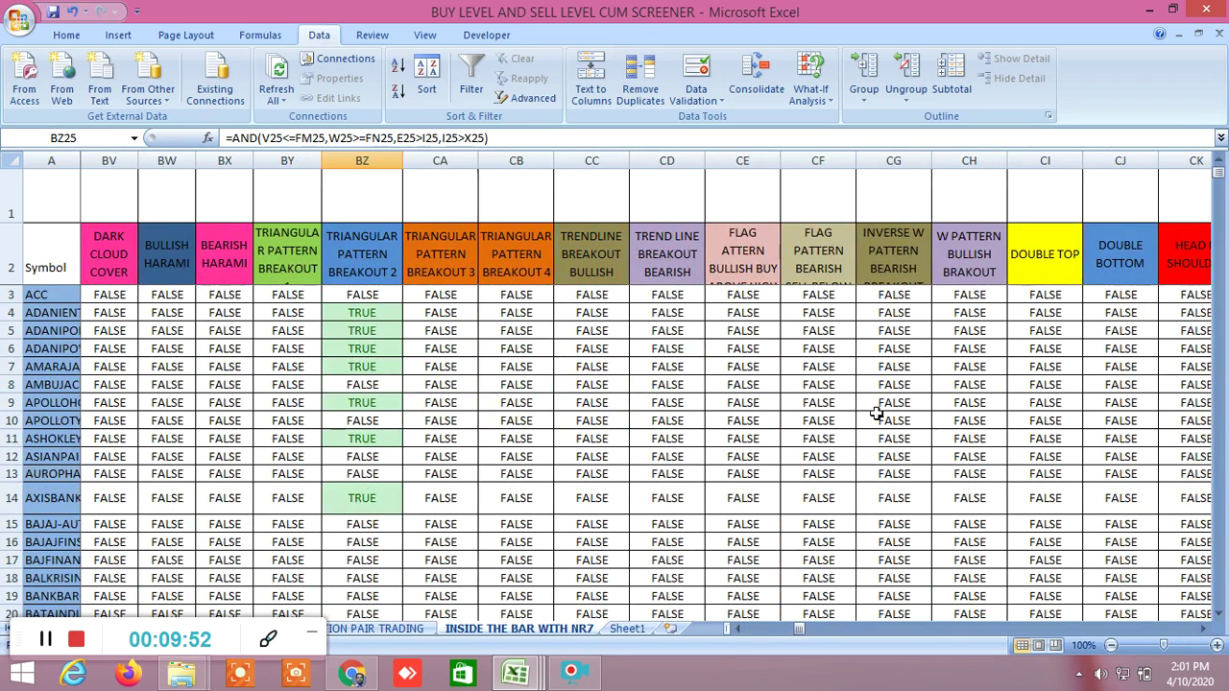
{"action": "scroll", "coordinate": [874, 411], "scroll_direction": "down", "scroll_amount": 7}
{"action": "scroll", "coordinate": [868, 409], "scroll_direction": "up", "scroll_amount": 7}
Step: Scan the breakout, head and shoulder and abandoned baby columns down through the symbol list, and return to the first symbol row
{"action": "scroll", "coordinate": [1182, 619], "scroll_direction": "right", "scroll_amount": 4}
{"action": "scroll", "coordinate": [1011, 435], "scroll_direction": "down", "scroll_amount": 1}
{"action": "scroll", "coordinate": [1011, 434], "scroll_direction": "down", "scroll_amount": 9}
{"action": "scroll", "coordinate": [1011, 435], "scroll_direction": "down", "scroll_amount": 13}
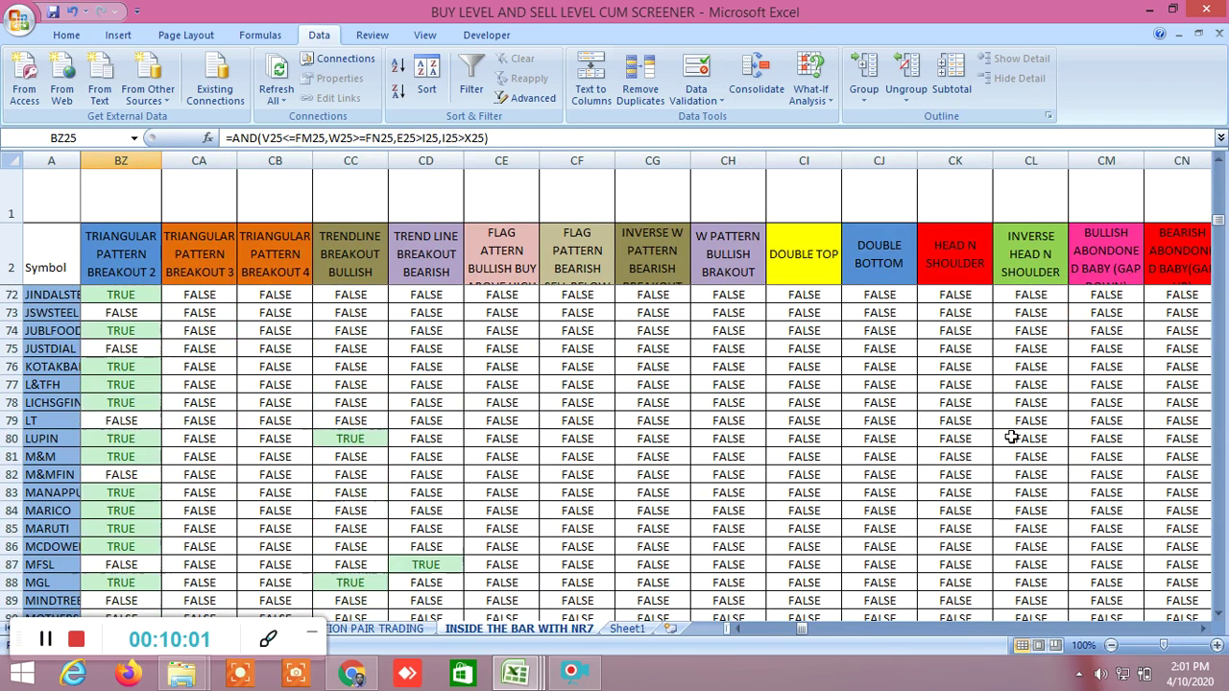
{"action": "scroll", "coordinate": [1011, 437], "scroll_direction": "down", "scroll_amount": 10}
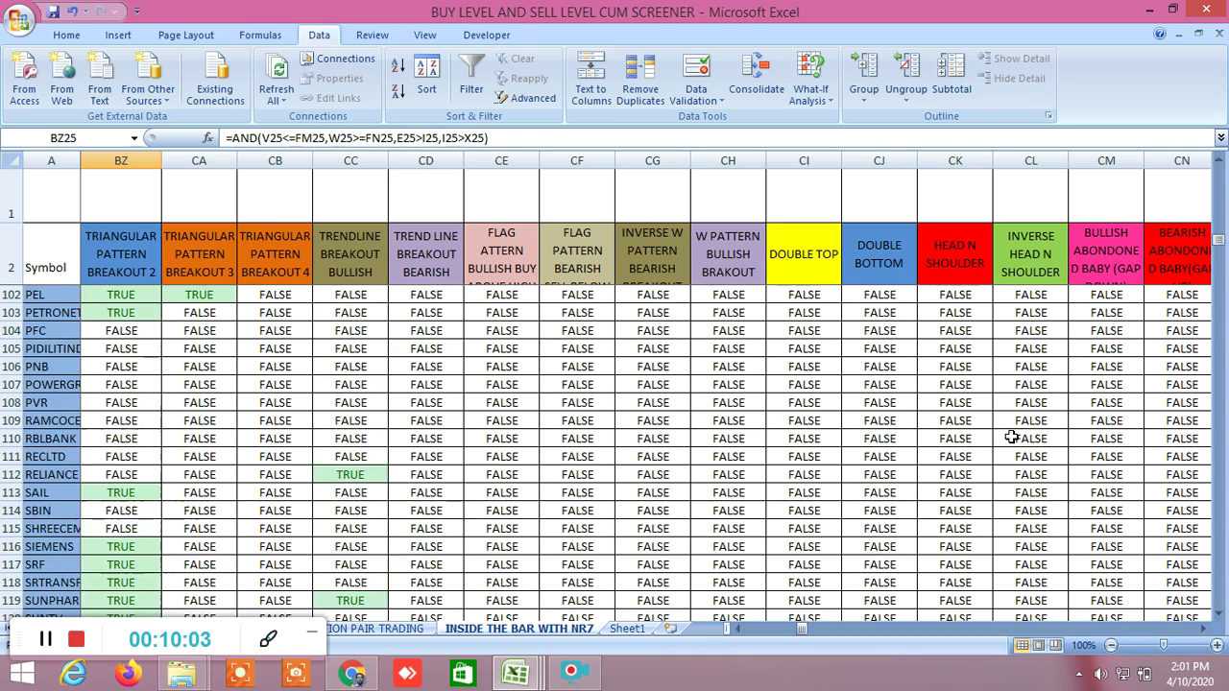
{"action": "scroll", "coordinate": [1011, 436], "scroll_direction": "down", "scroll_amount": 19}
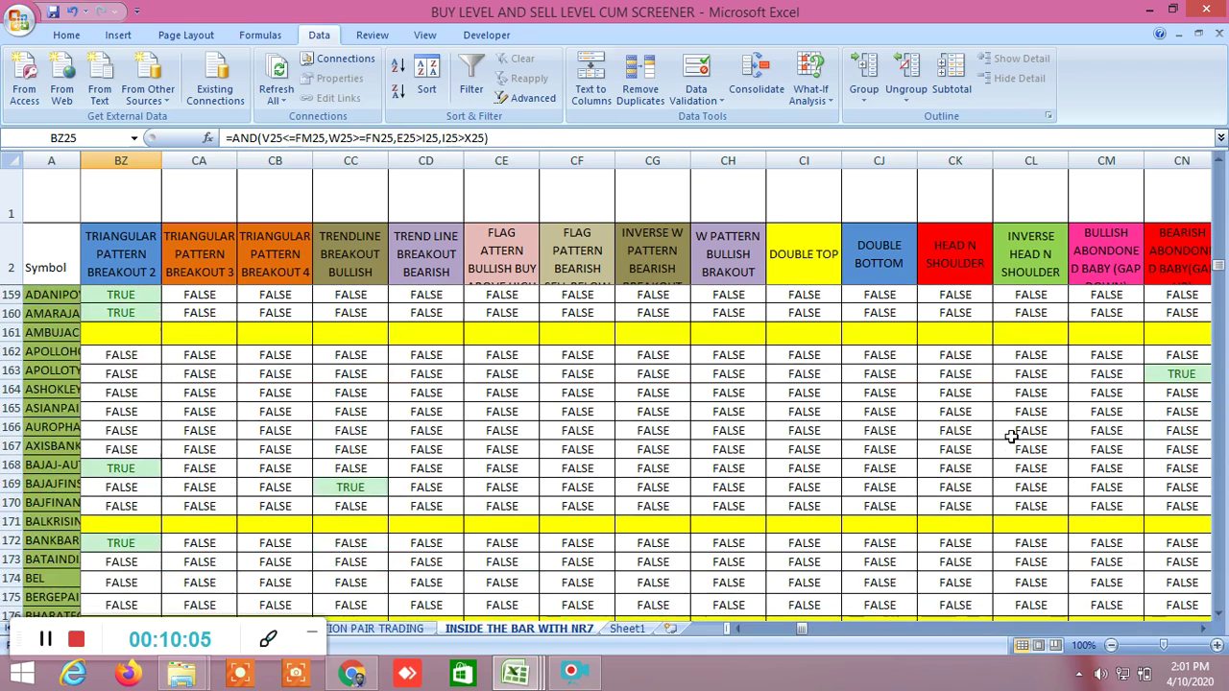
{"action": "scroll", "coordinate": [1011, 437], "scroll_direction": "up", "scroll_amount": 18}
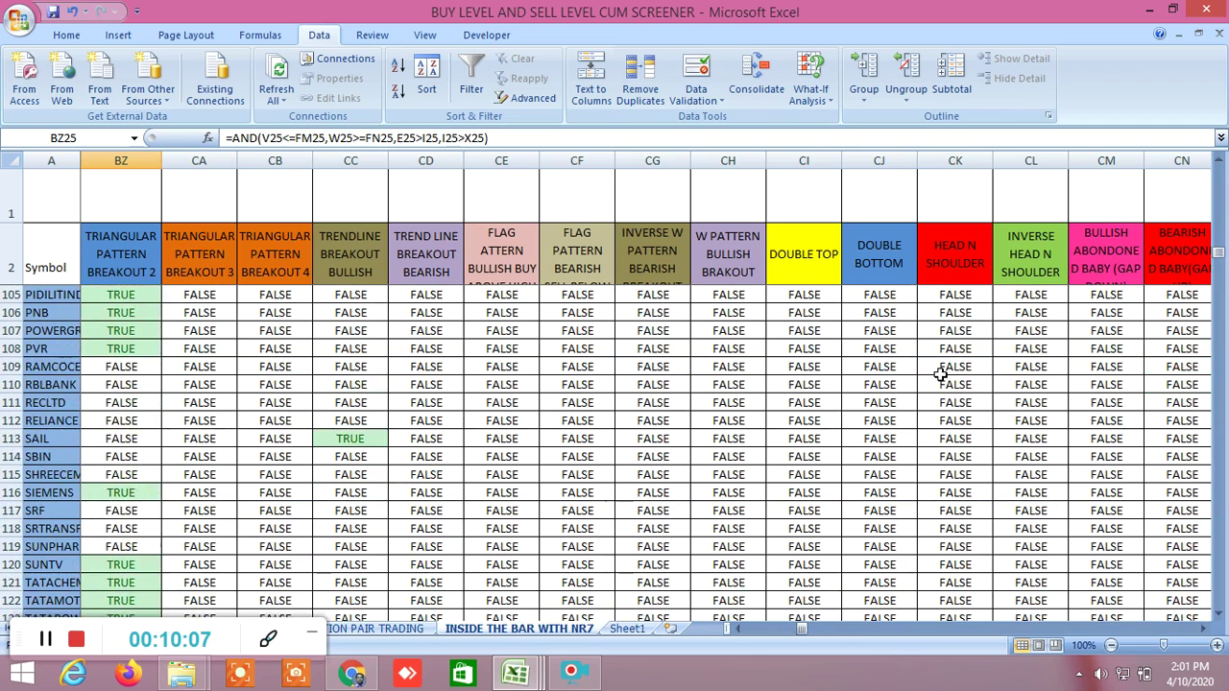
{"action": "scroll", "coordinate": [939, 374], "scroll_direction": "up", "scroll_amount": 14}
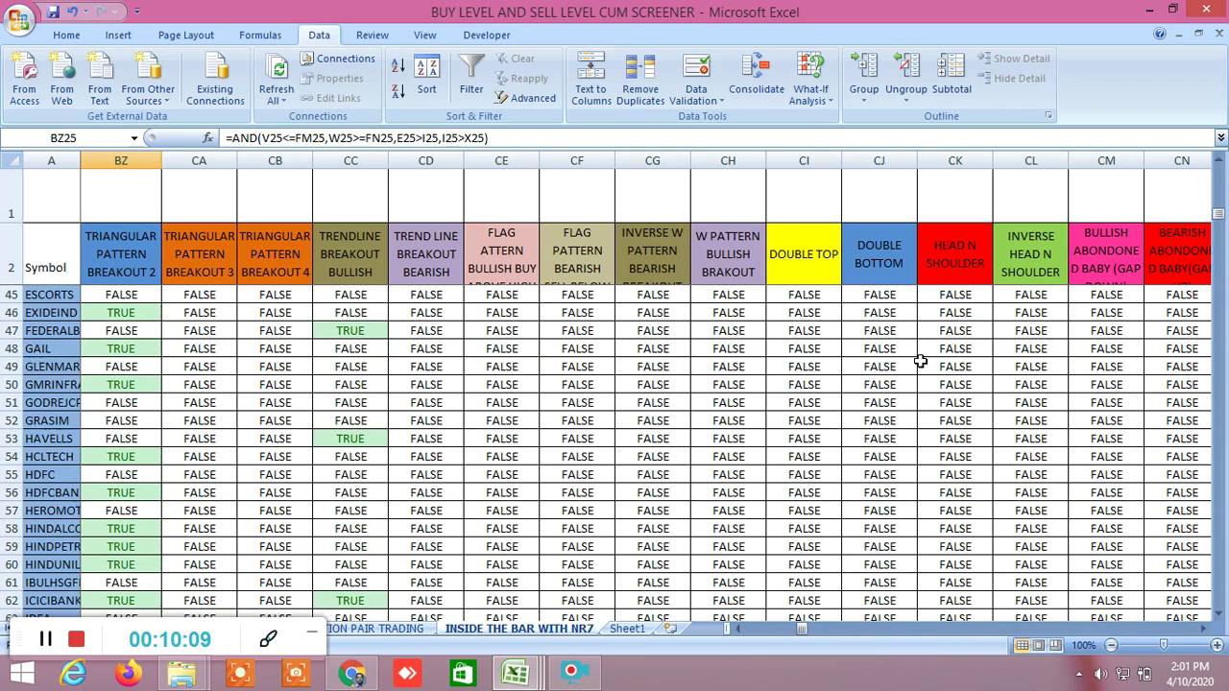
{"action": "scroll", "coordinate": [920, 361], "scroll_direction": "up", "scroll_amount": 12}
{"action": "scroll", "coordinate": [920, 361], "scroll_direction": "up", "scroll_amount": 7}
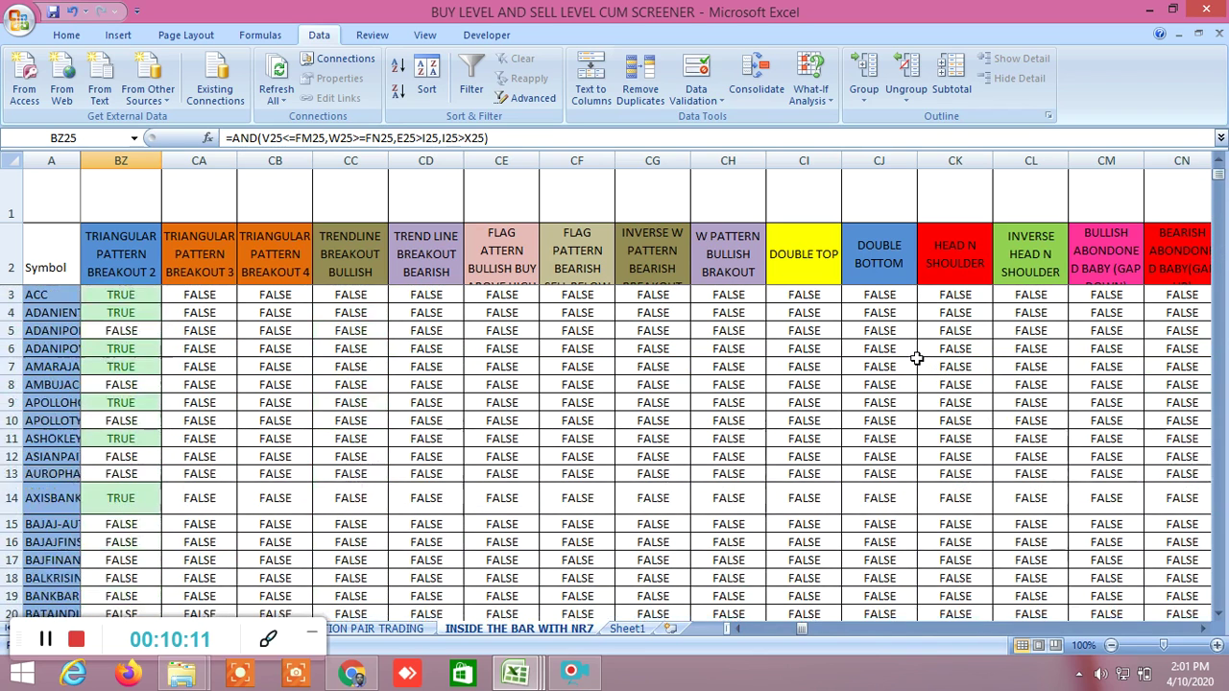
Step: Browse across the numbered price columns to the FIB BUY 7 DAYS and FIB SELL 7 DAYS target columns
{"action": "left_click", "coordinate": [1203, 629]}
{"action": "left_click", "coordinate": [1203, 629]}
{"action": "left_click", "coordinate": [1203, 628]}
{"action": "left_click", "coordinate": [1203, 629]}
{"action": "left_click", "coordinate": [1203, 629]}
{"action": "left_click_drag", "start_coordinate": [1205, 630], "coordinate": [1206, 631]}
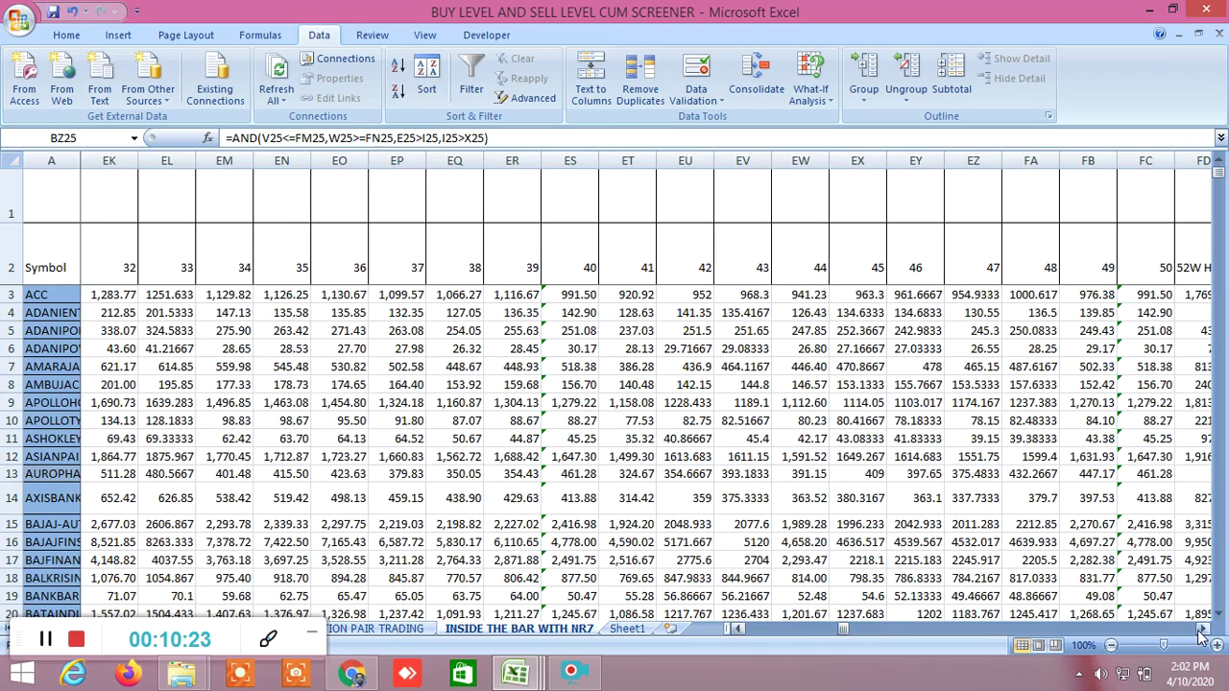
{"action": "left_click_drag", "start_coordinate": [1203, 632], "coordinate": [1203, 632]}
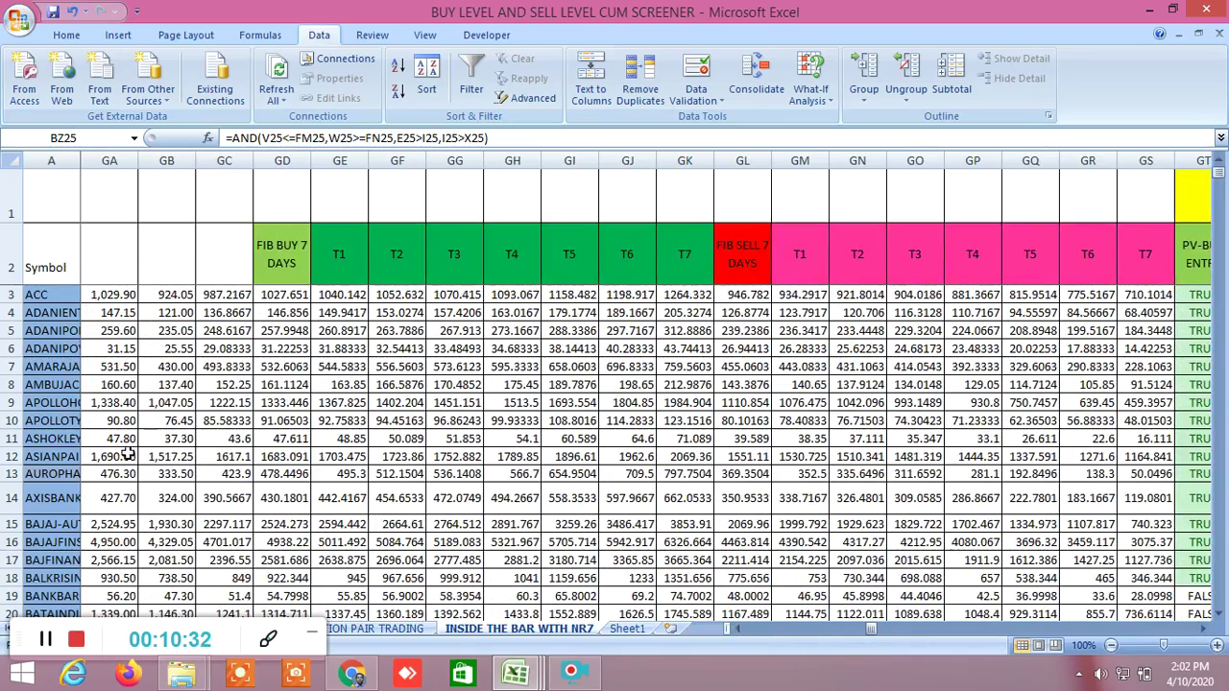
Step: Turn on filters for the whole header row 2 and return to the CURRENT DAY columns
{"action": "left_click", "coordinate": [12, 268]}
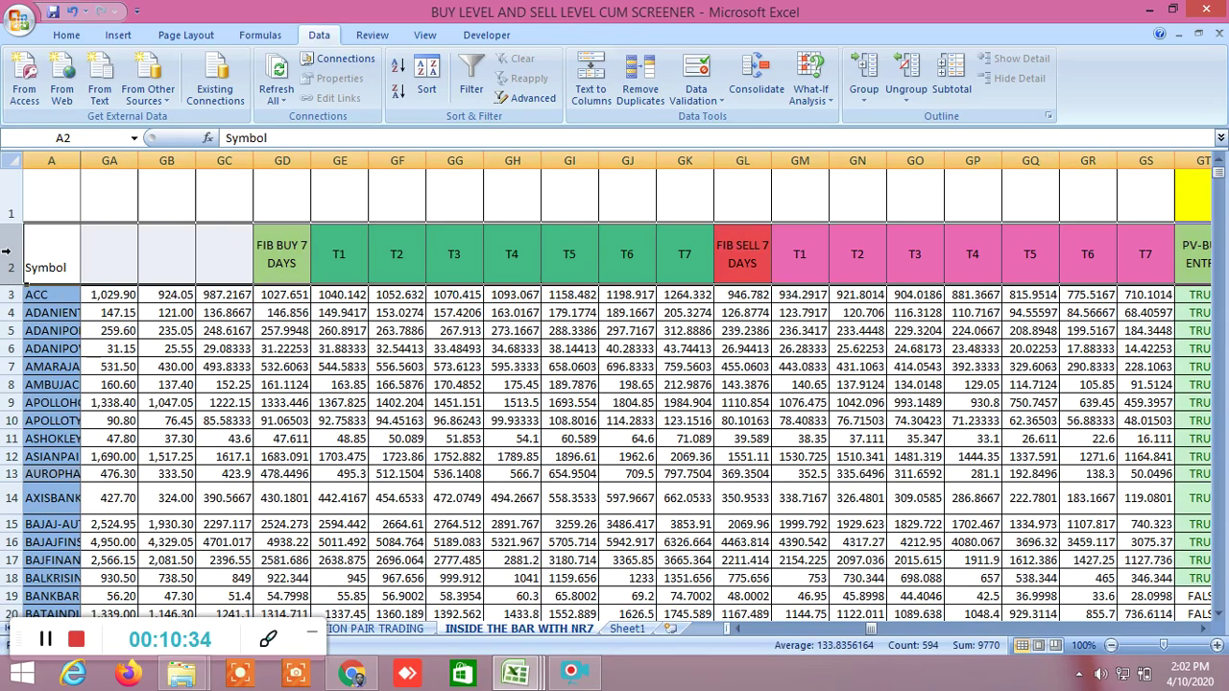
{"action": "left_click", "coordinate": [473, 81]}
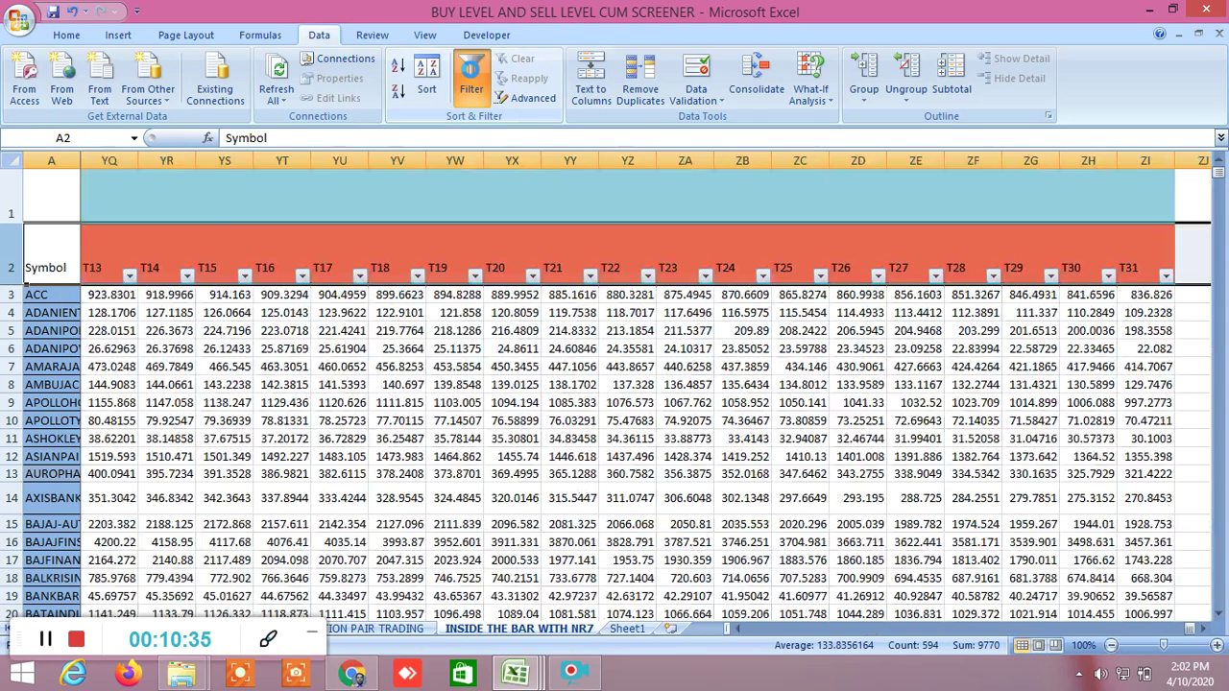
{"action": "left_click_drag", "start_coordinate": [1198, 629], "coordinate": [731, 629]}
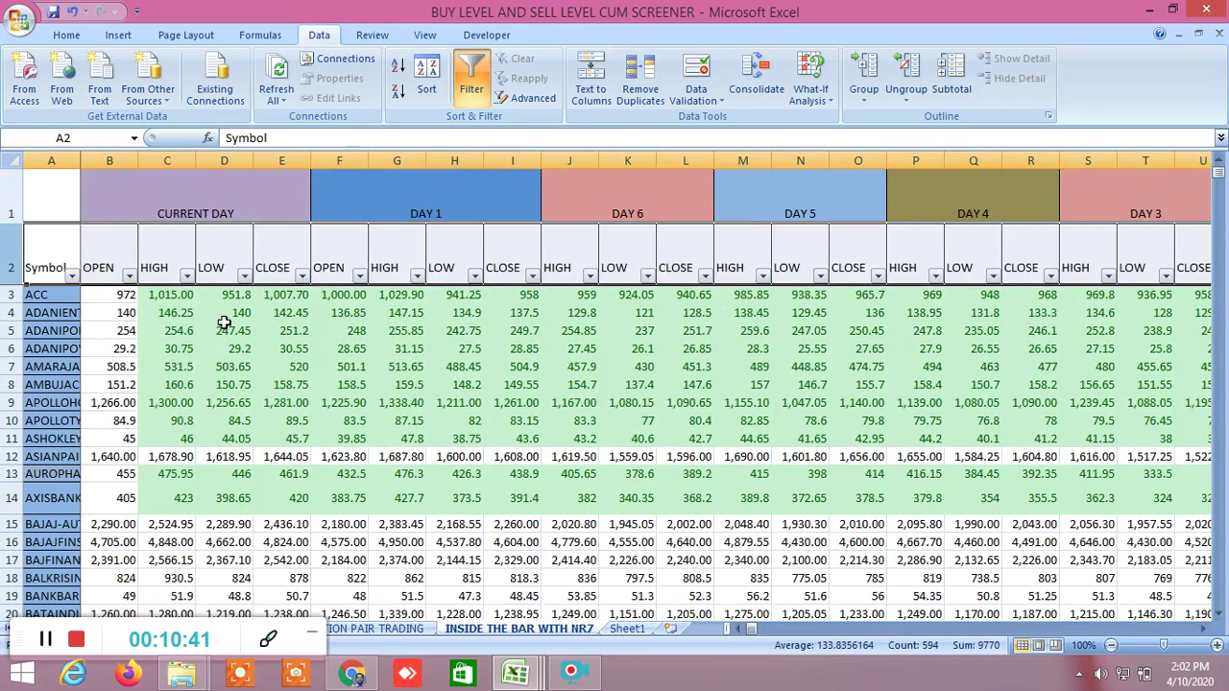
Step: Filter the CURRENT DAY CLOSE column to show only values greater than 500
{"action": "left_click", "coordinate": [302, 276]}
{"action": "mouse_move", "coordinate": [247, 404]}
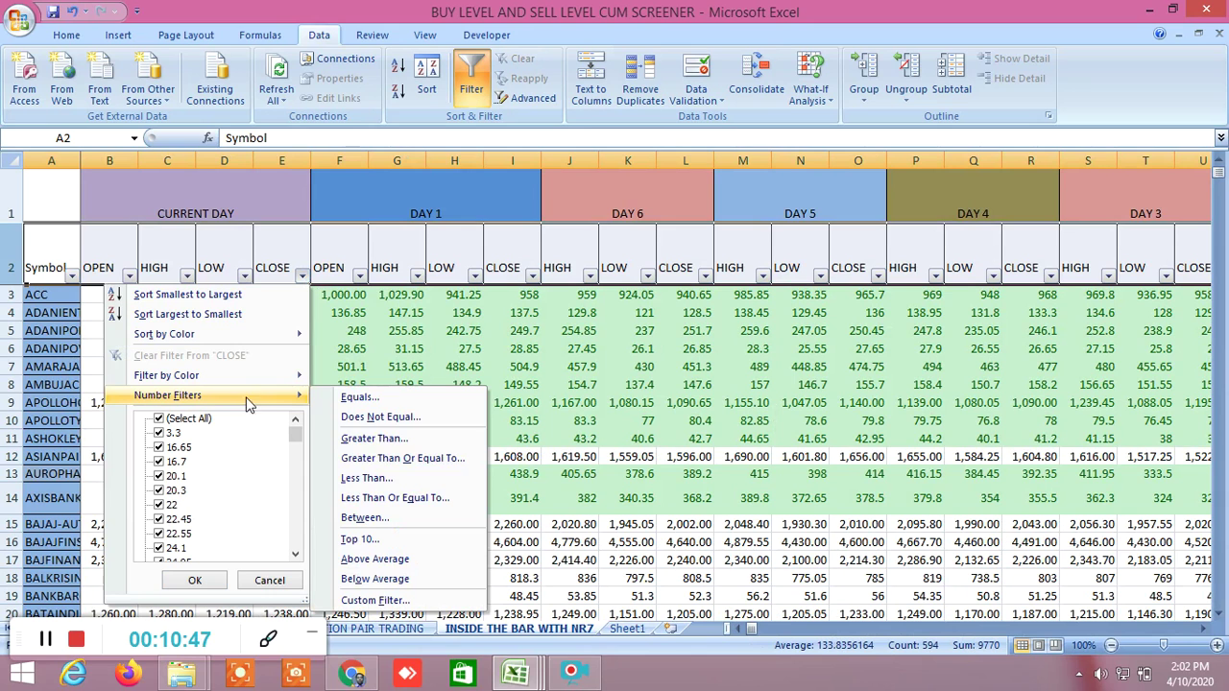
{"action": "left_click", "coordinate": [377, 440]}
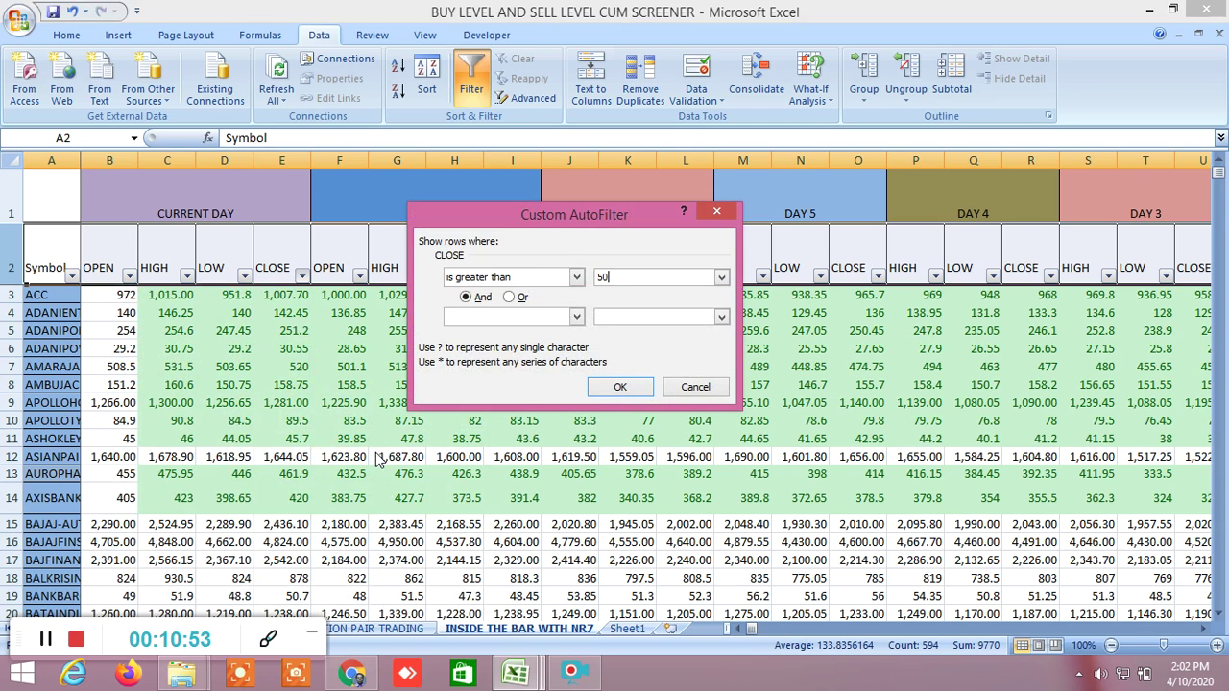
{"action": "type", "text": "500"}
{"action": "left_click", "coordinate": [620, 385]}
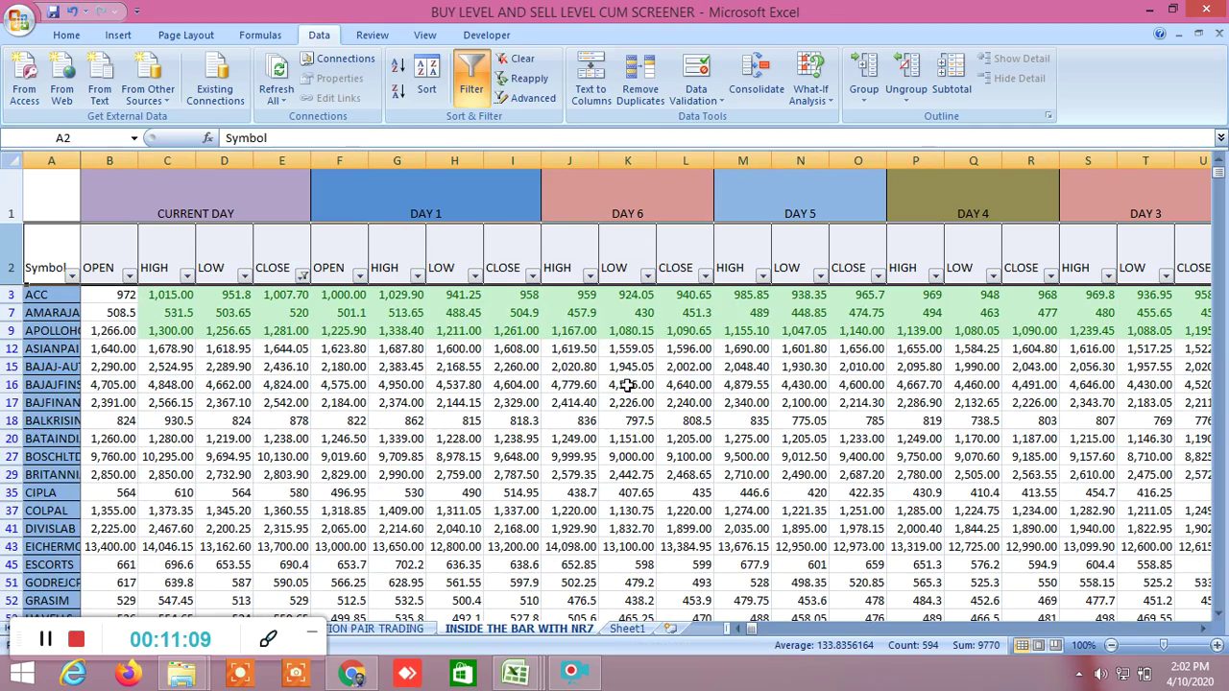
Step: Filter the TRADED VOLUME column to show only values greater than 1000000
{"action": "left_click_drag", "start_coordinate": [1204, 631], "coordinate": [1204, 631]}
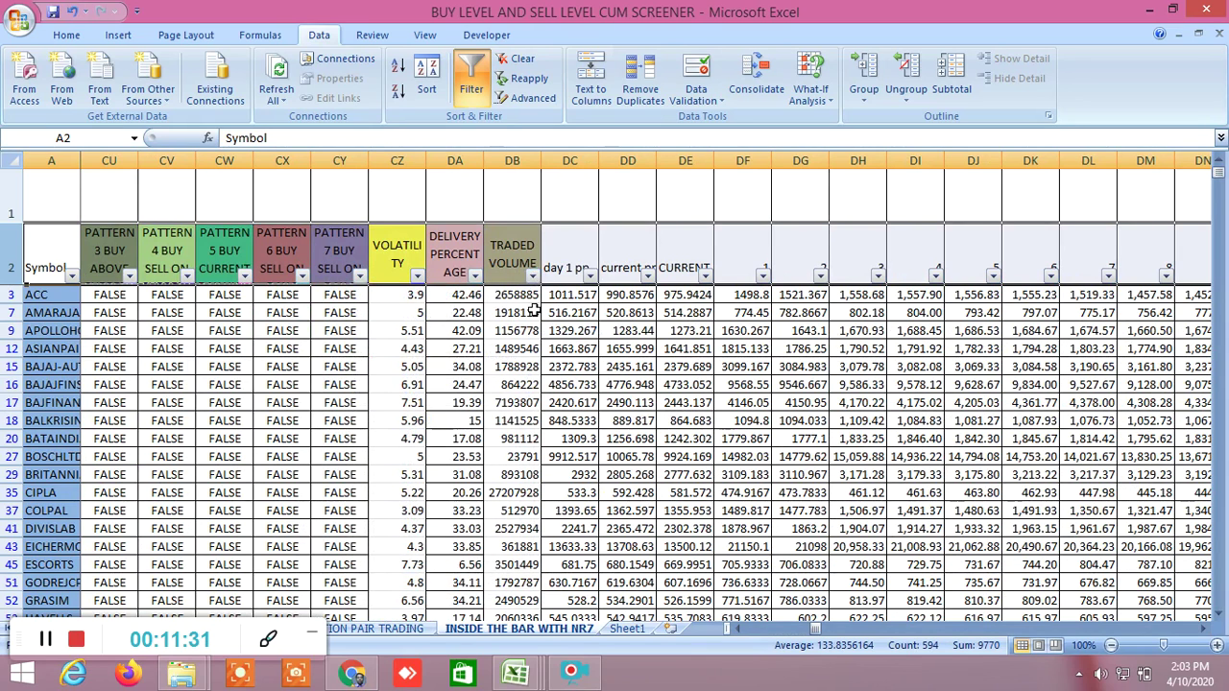
{"action": "left_click", "coordinate": [531, 276]}
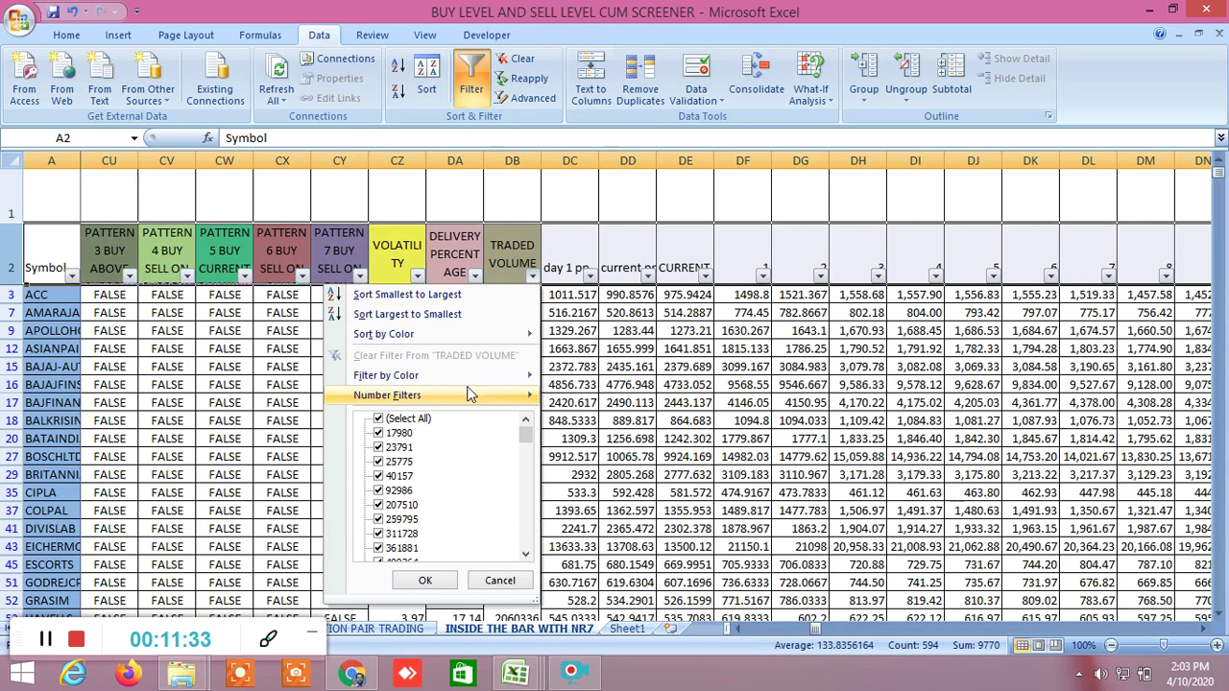
{"action": "mouse_move", "coordinate": [494, 394]}
{"action": "left_click", "coordinate": [603, 439]}
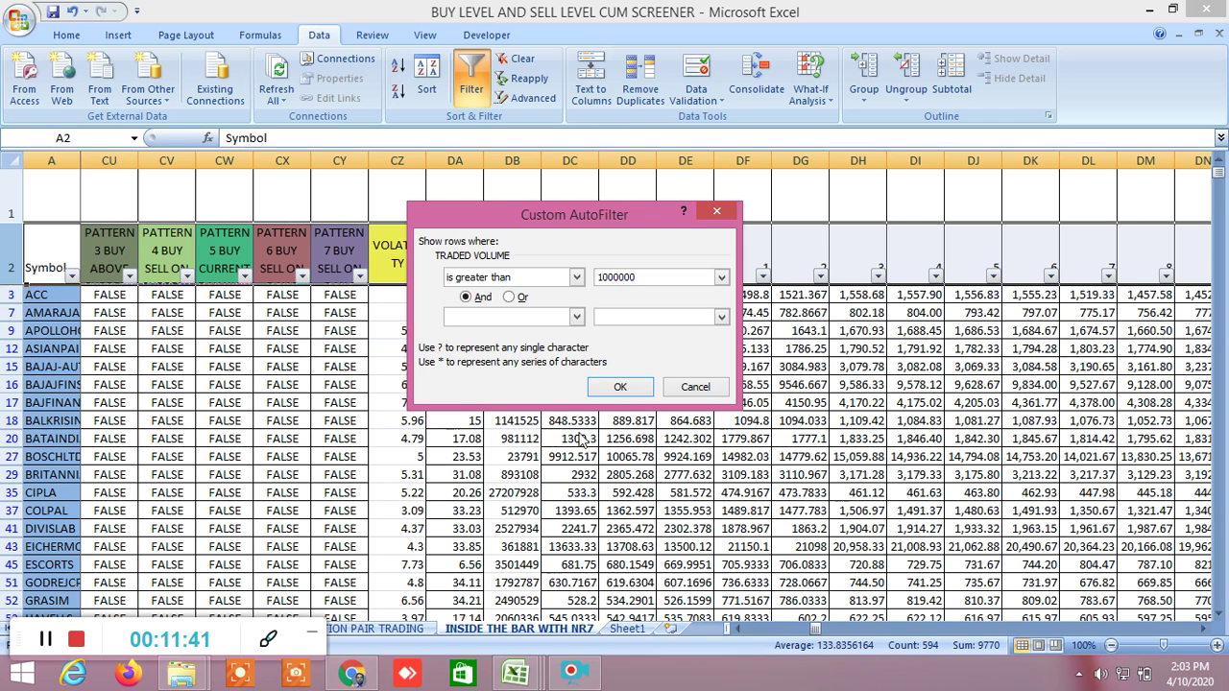
{"action": "left_click", "coordinate": [618, 386]}
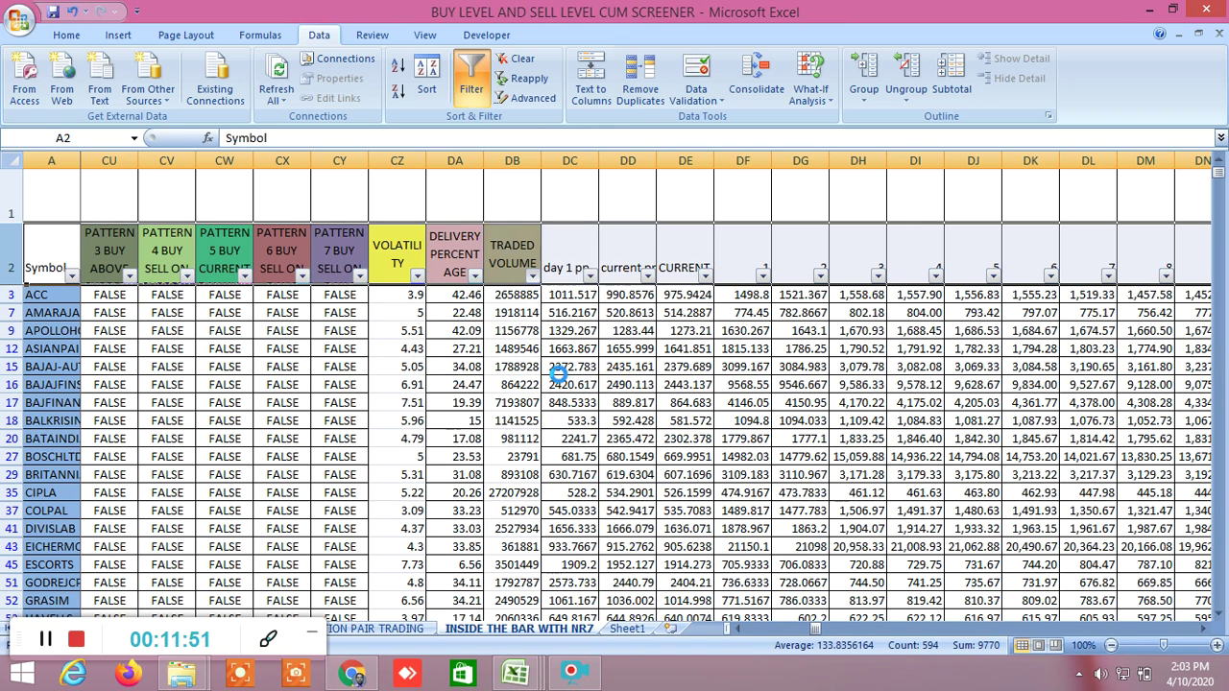
Step: Filter the VOLATILITY column to show only values greater than 5
{"action": "left_click", "coordinate": [416, 276]}
{"action": "mouse_move", "coordinate": [330, 399]}
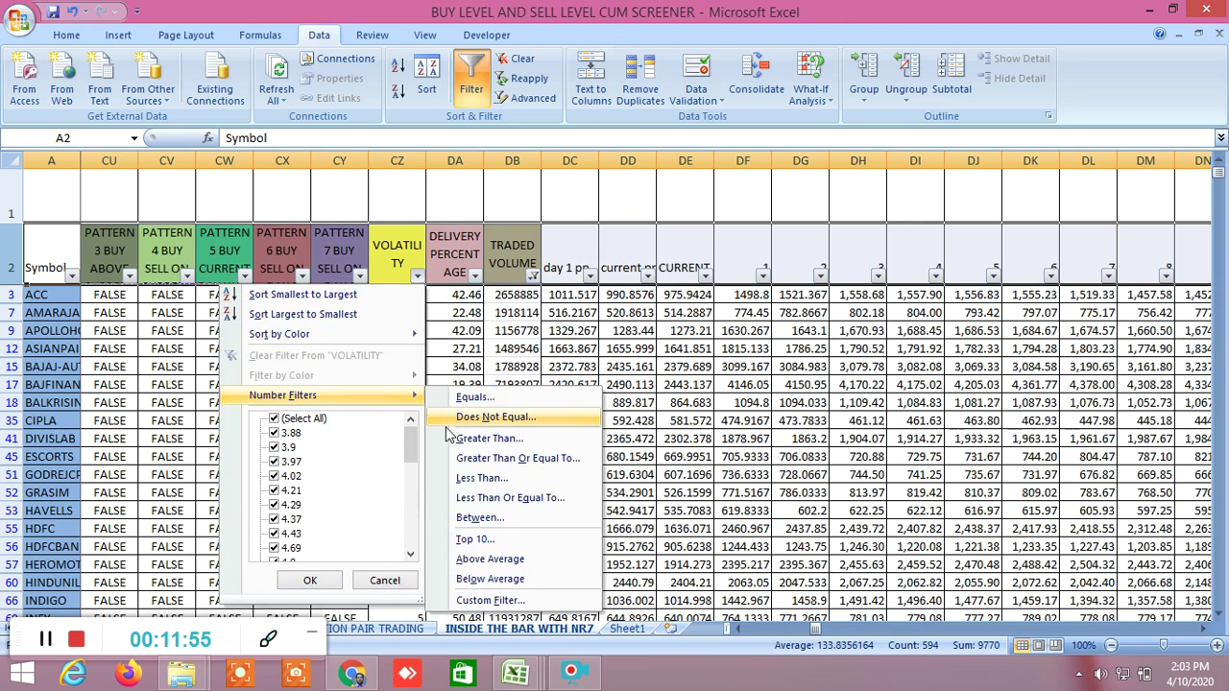
{"action": "left_click", "coordinate": [497, 442]}
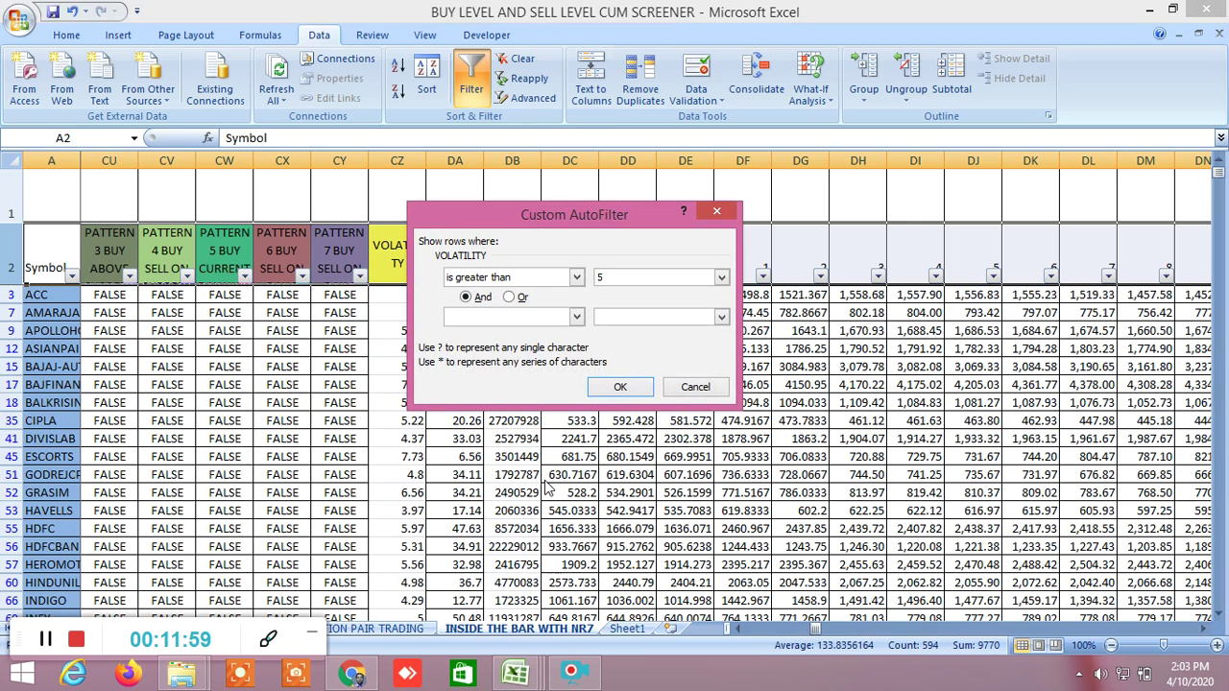
{"action": "left_click", "coordinate": [638, 387]}
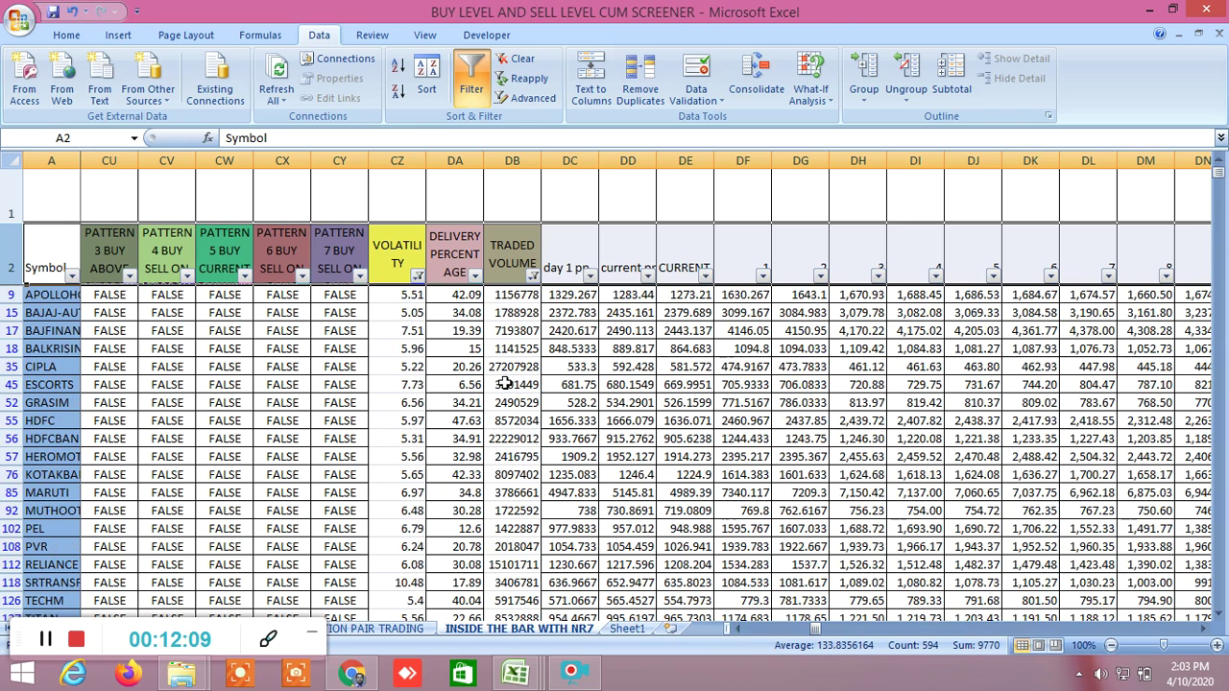
Step: Filter the DELIVERY PERCENTAGE column to values less than 20 and return to the CURRENT DAY columns
{"action": "left_click", "coordinate": [474, 276]}
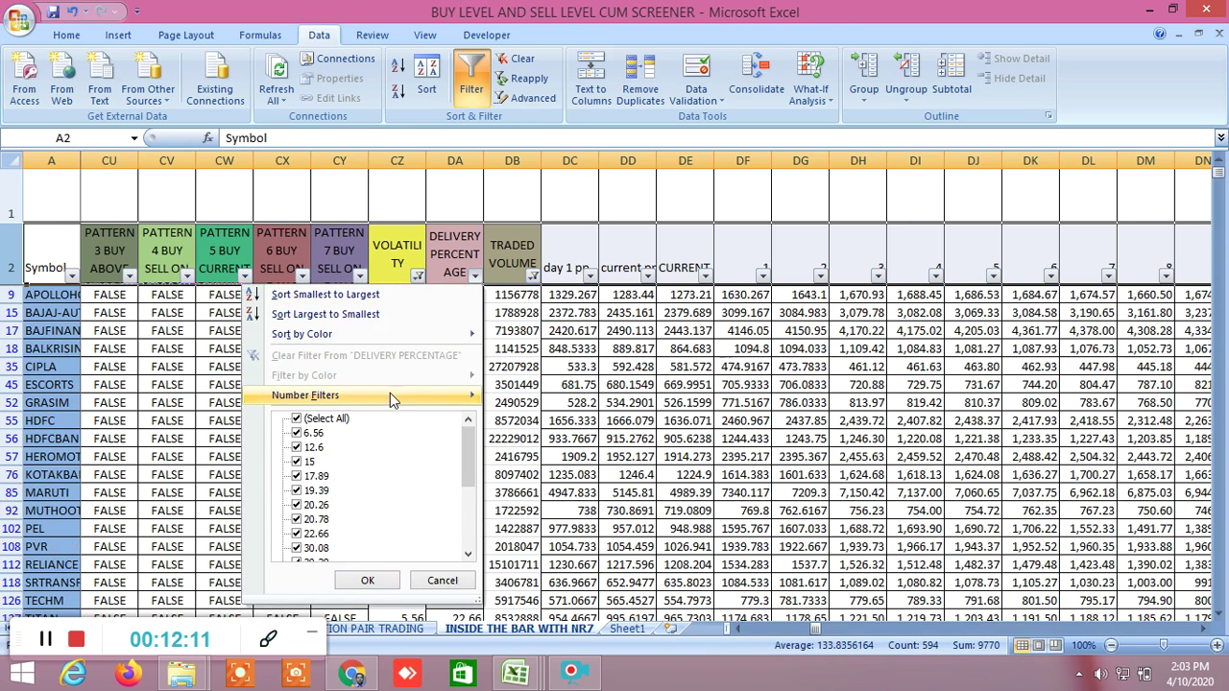
{"action": "mouse_move", "coordinate": [392, 400]}
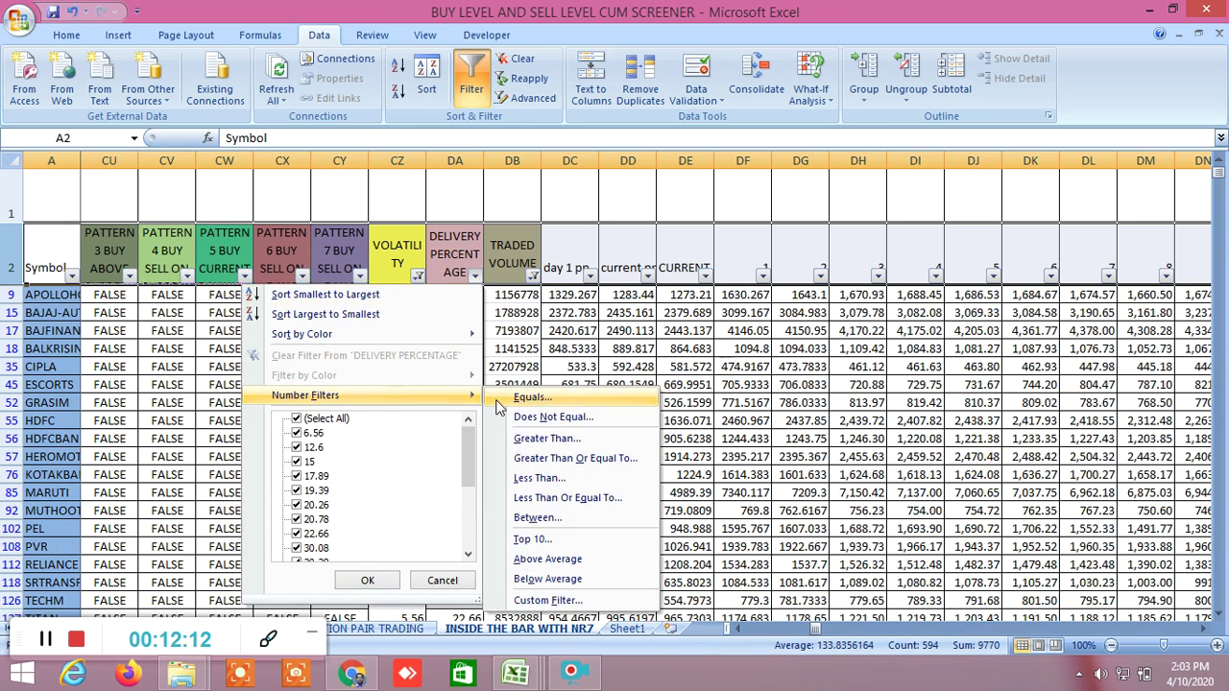
{"action": "left_click", "coordinate": [539, 478]}
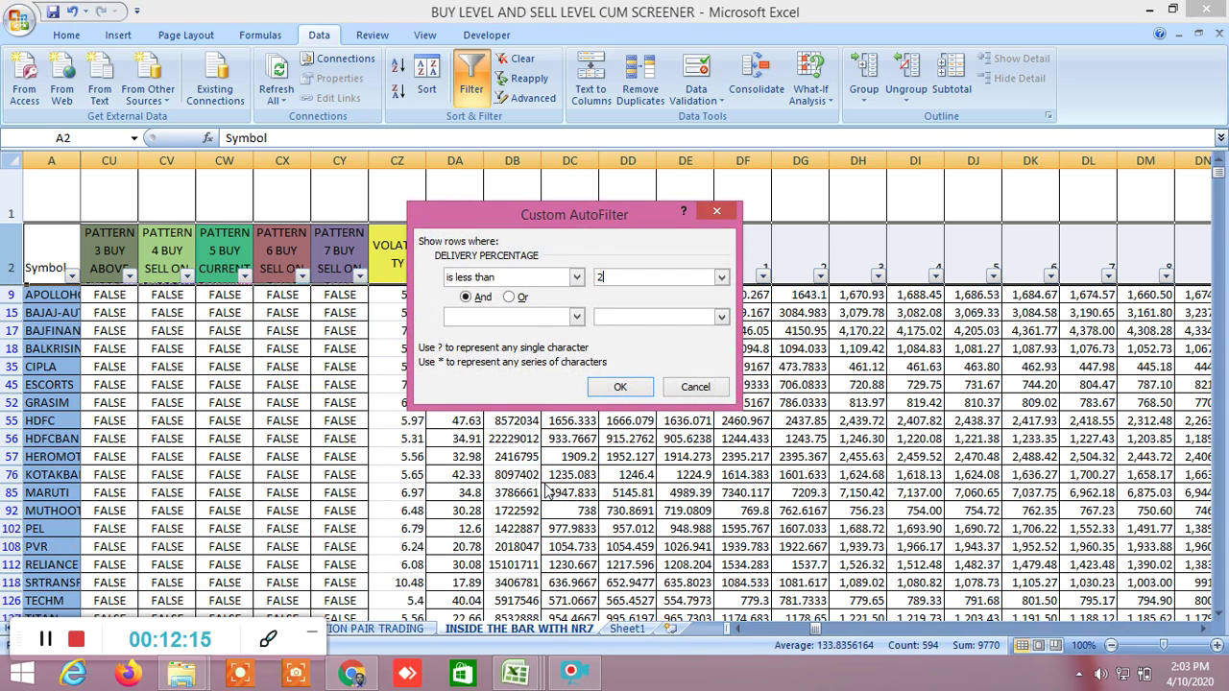
{"action": "left_click", "coordinate": [620, 386]}
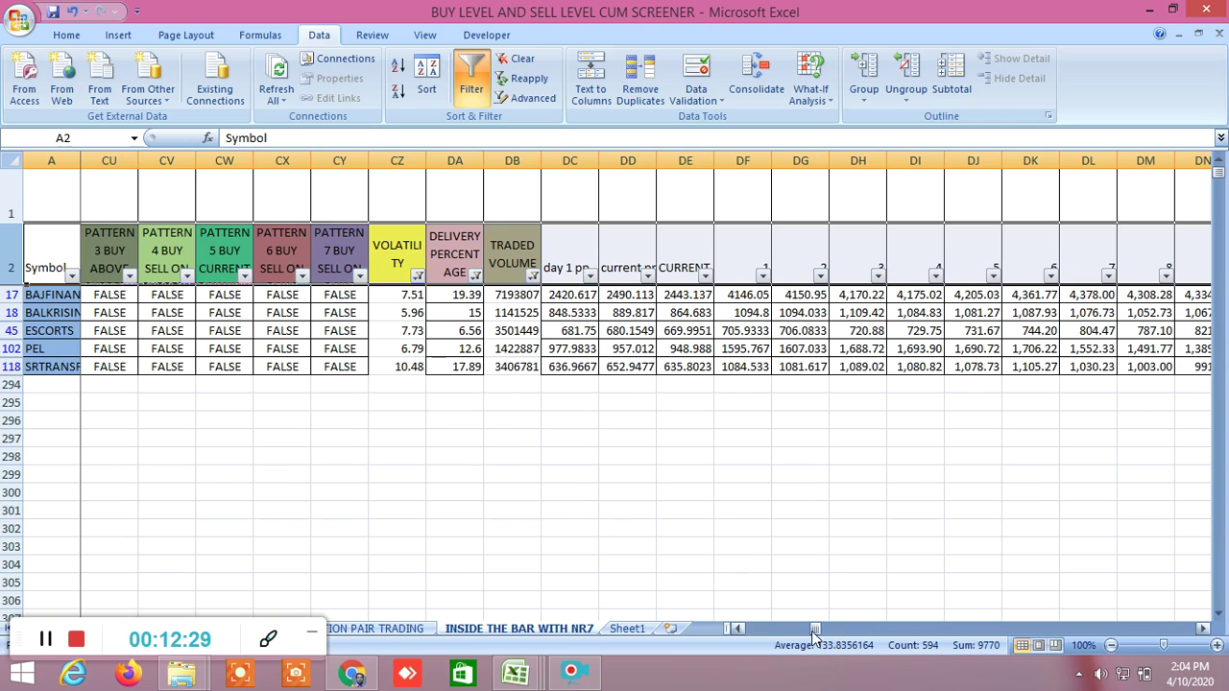
{"action": "left_click_drag", "start_coordinate": [815, 634], "coordinate": [725, 629]}
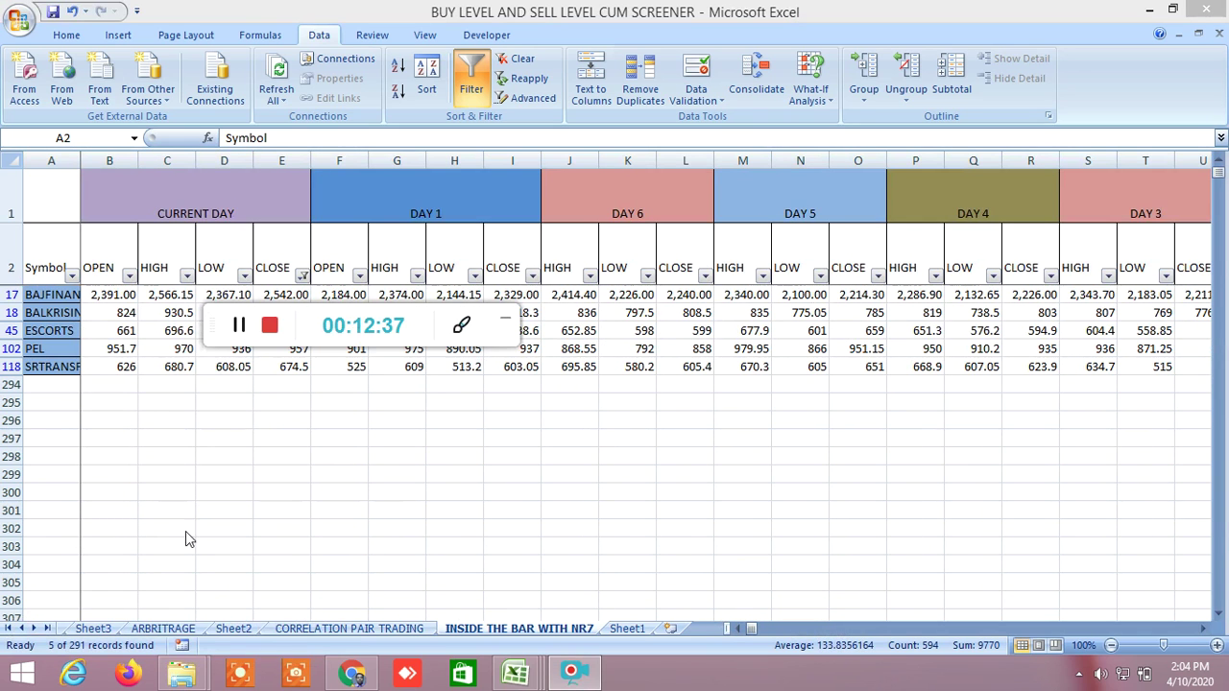
Step: Open the ALLBUY SELL LEVELSCUM SCREENER1 sheet and go down to the NIFTY & BANKNIFTY rows
{"action": "left_click", "coordinate": [21, 628]}
{"action": "left_click", "coordinate": [21, 628]}
{"action": "left_click", "coordinate": [21, 628]}
{"action": "left_click", "coordinate": [106, 629]}
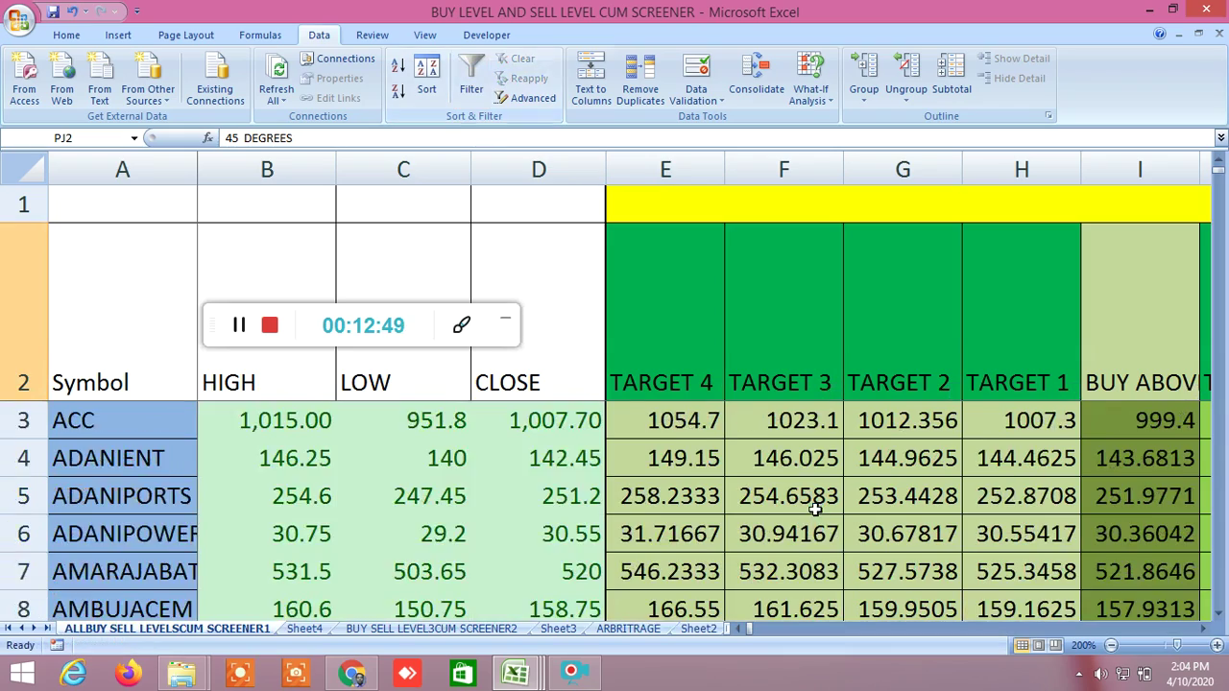
{"action": "scroll", "coordinate": [814, 509], "scroll_direction": "down", "scroll_amount": 14}
{"action": "scroll", "coordinate": [814, 509], "scroll_direction": "down", "scroll_amount": 20}
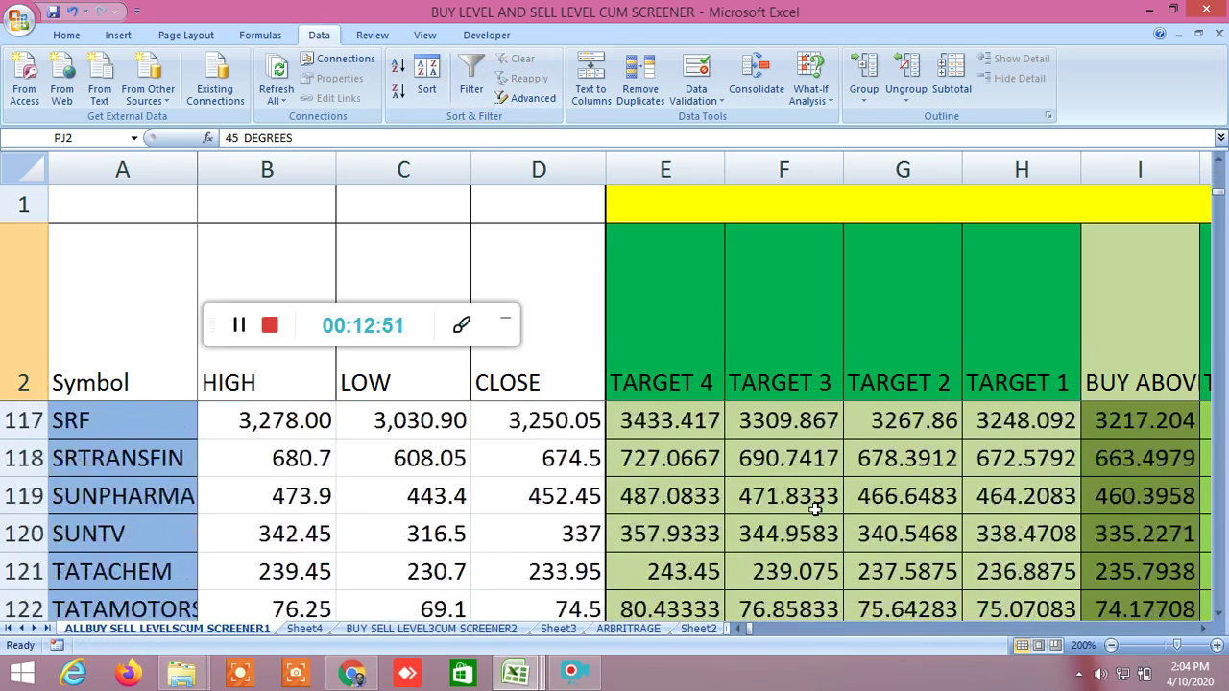
{"action": "scroll", "coordinate": [814, 509], "scroll_direction": "down", "scroll_amount": 1}
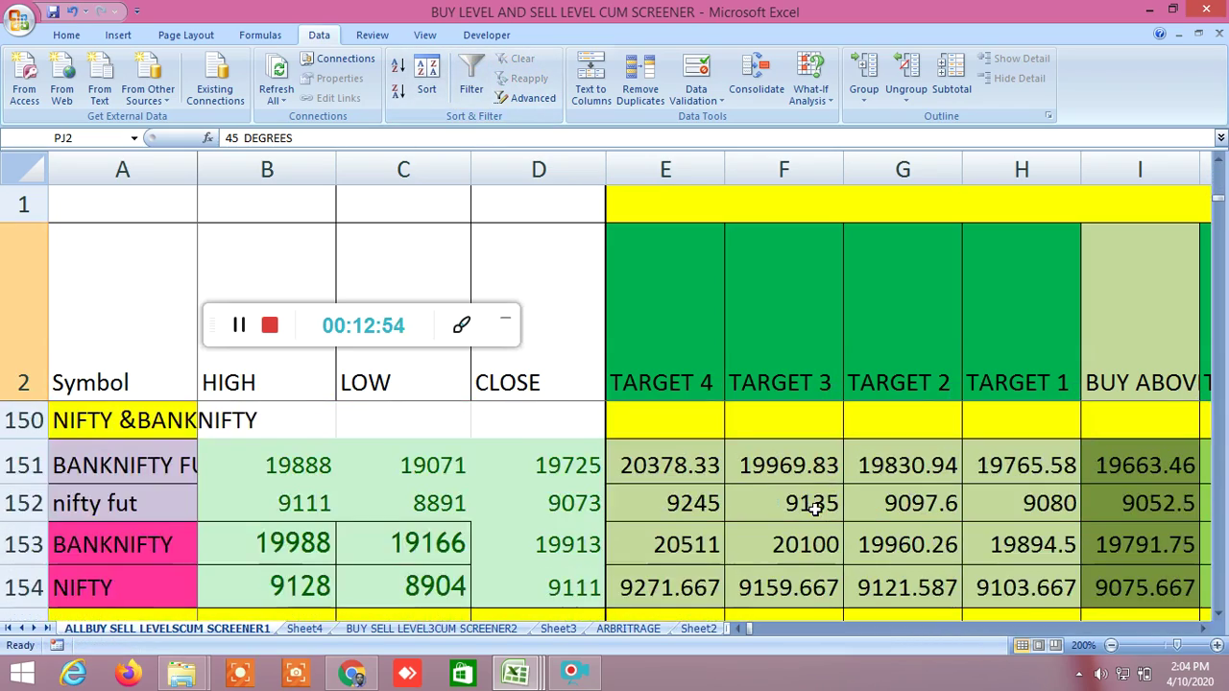
Step: Review the NIFTY and BANKNIFTY rows across the target, LTP condition and S-level columns, and return to the HIGH, LOW and CLOSE columns
{"action": "left_click", "coordinate": [1204, 629]}
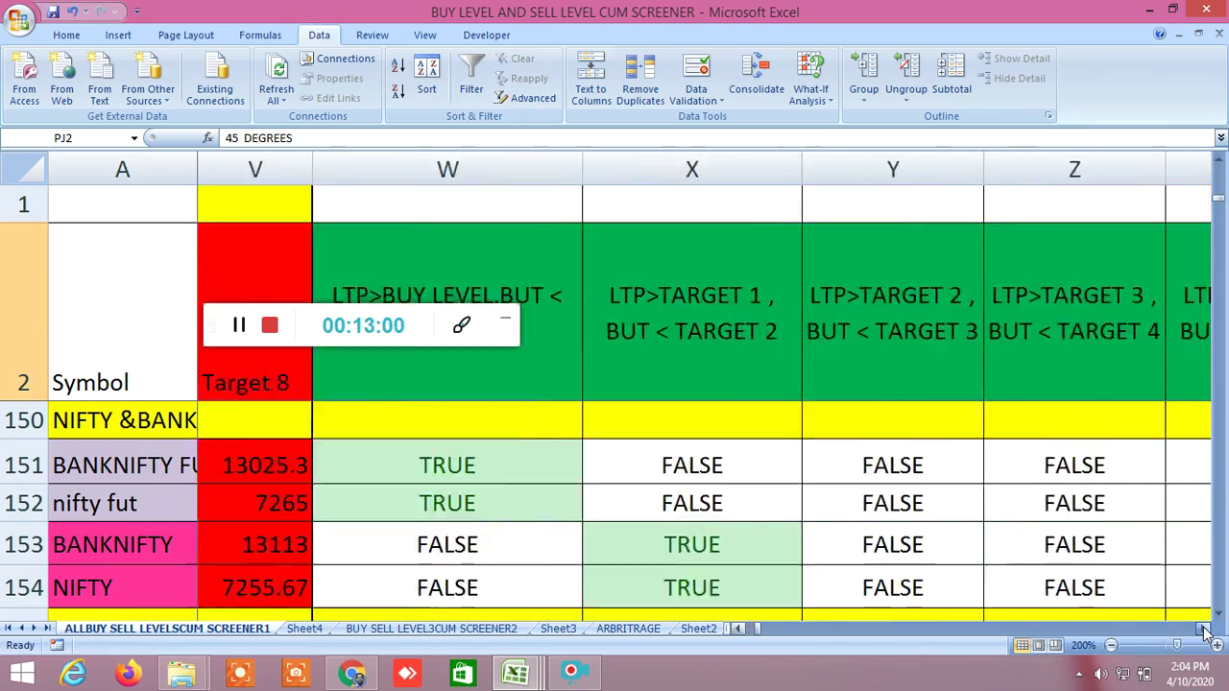
{"action": "left_click_drag", "start_coordinate": [1204, 630], "coordinate": [1204, 629]}
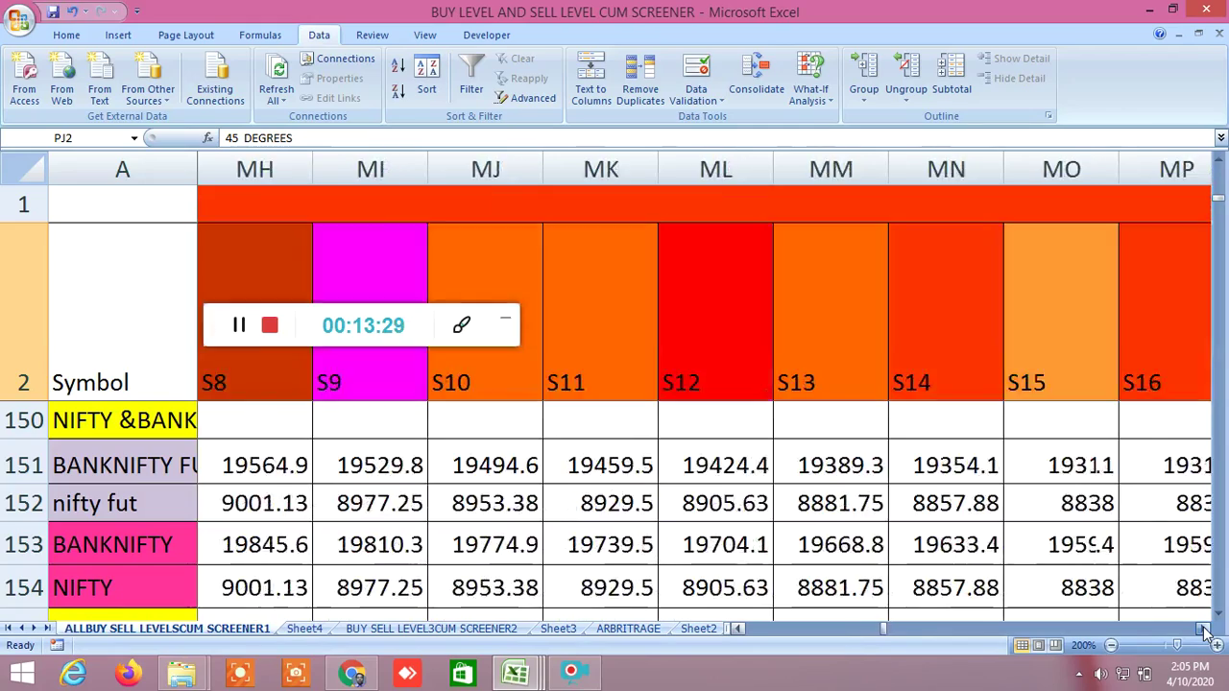
{"action": "left_click_drag", "start_coordinate": [1203, 629], "coordinate": [1204, 630]}
{"action": "left_click_drag", "start_coordinate": [956, 636], "coordinate": [697, 628]}
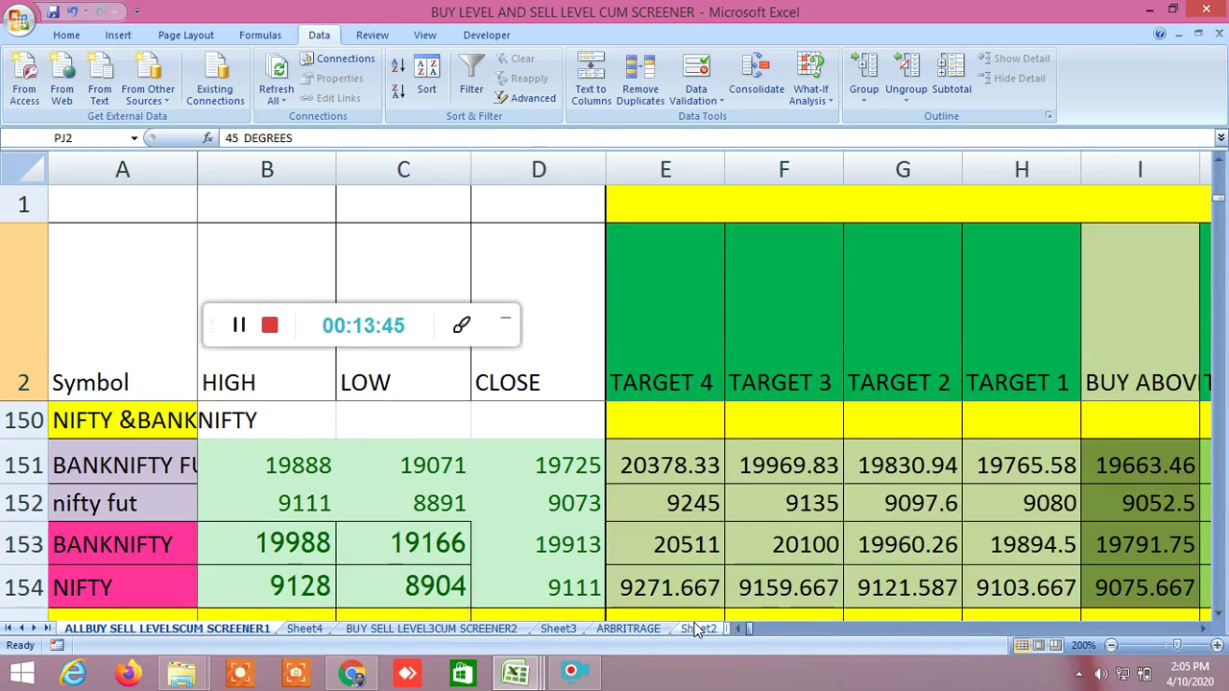
Step: Go to the commodity rows starting at ALUMINIUM, review them across the Gann Square of 9 columns to the sheet's end, and return
{"action": "scroll", "coordinate": [682, 592], "scroll_direction": "up", "scroll_amount": 3}
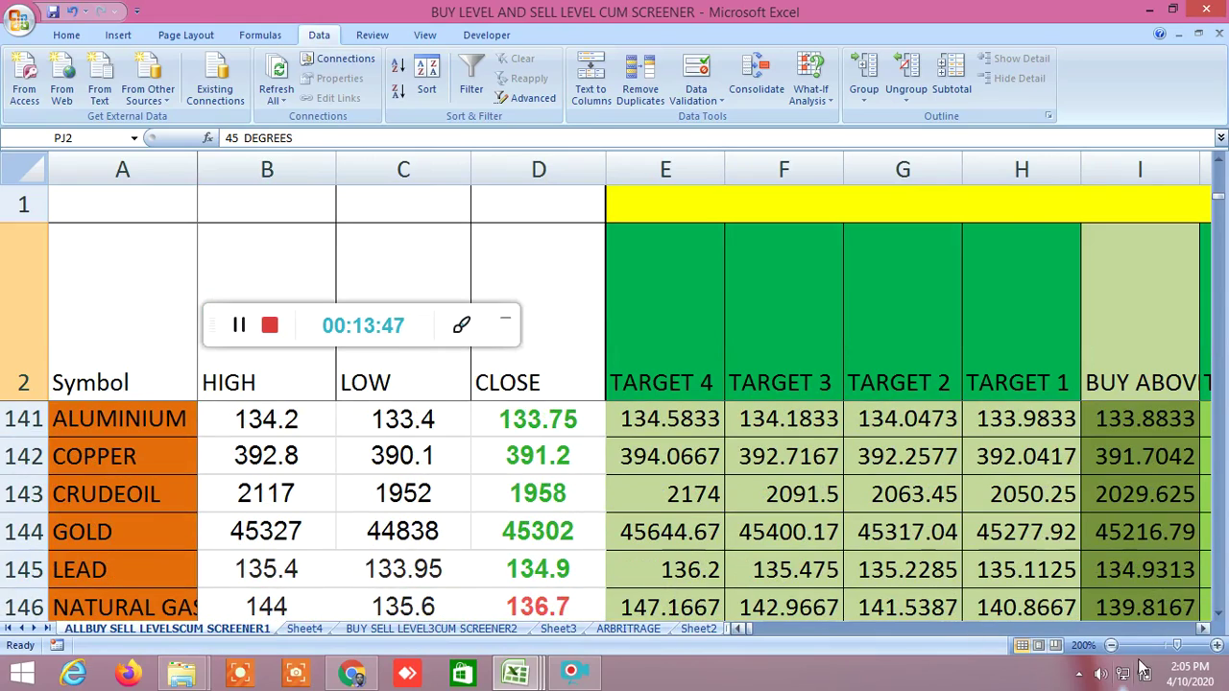
{"action": "left_click_drag", "start_coordinate": [1204, 629], "coordinate": [1206, 629]}
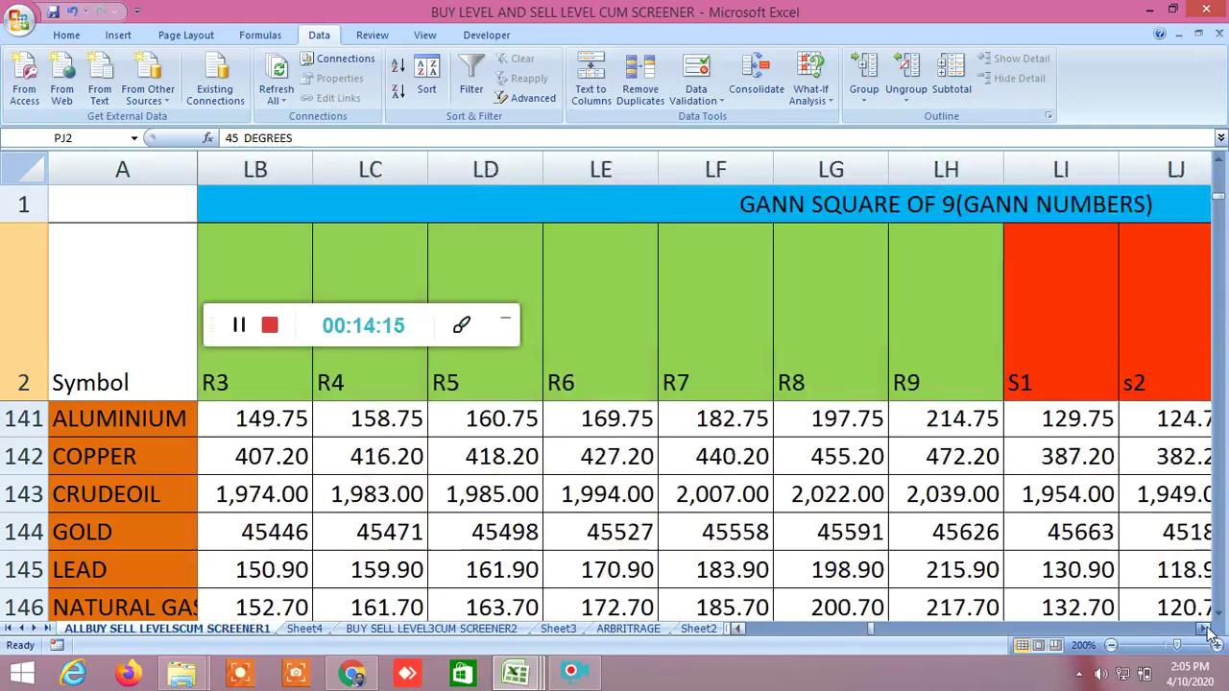
{"action": "left_click_drag", "start_coordinate": [1208, 628], "coordinate": [1208, 627]}
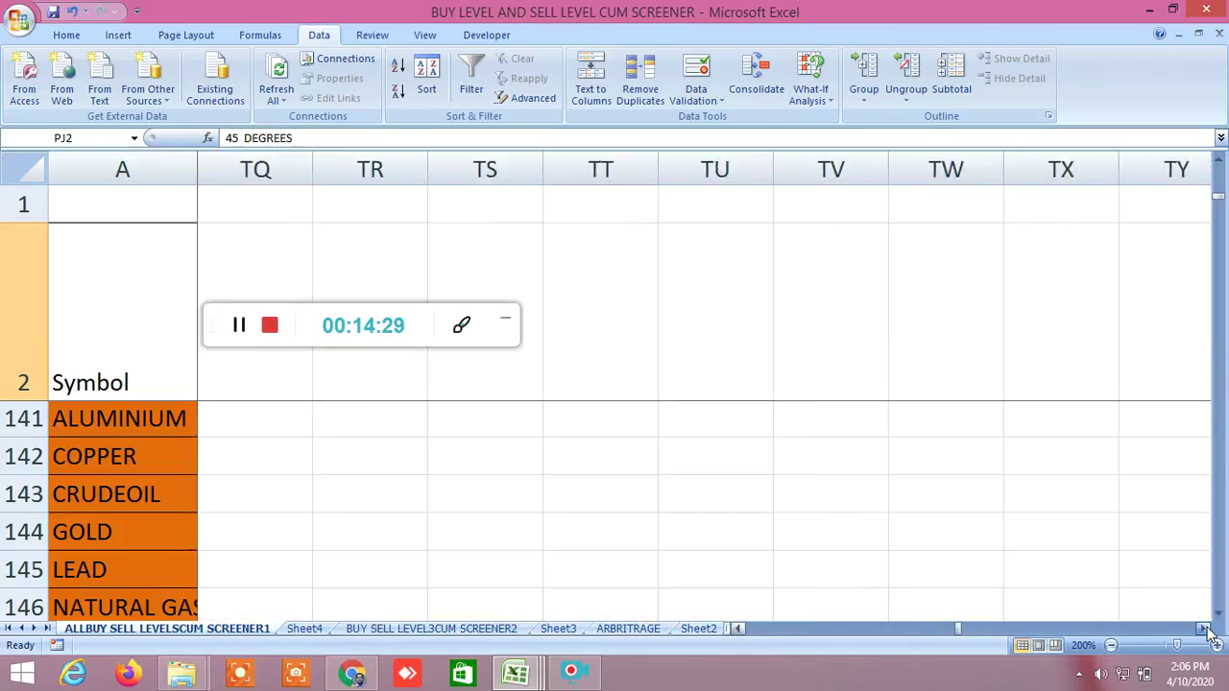
{"action": "left_click_drag", "start_coordinate": [960, 631], "coordinate": [717, 627]}
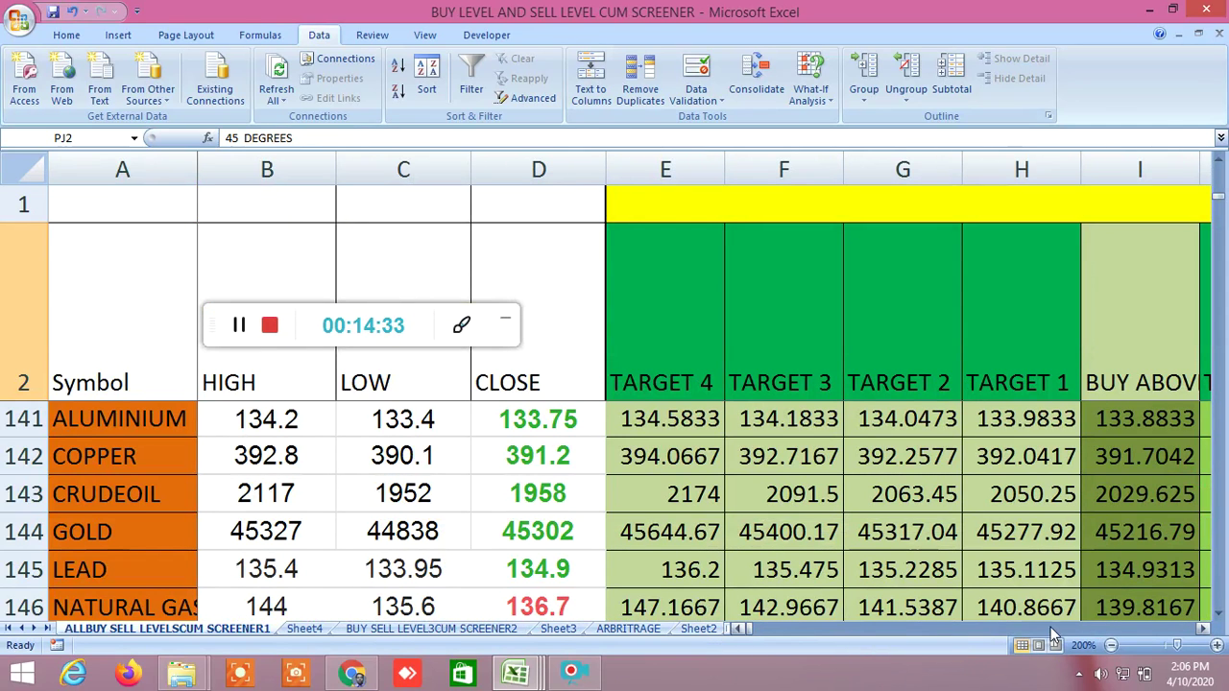
Step: Examine the GOLD to ZINC rows across the Gann angle, 360 degree price analysis, Gann time and Gann Square of 12 columns
{"action": "left_click", "coordinate": [1220, 615]}
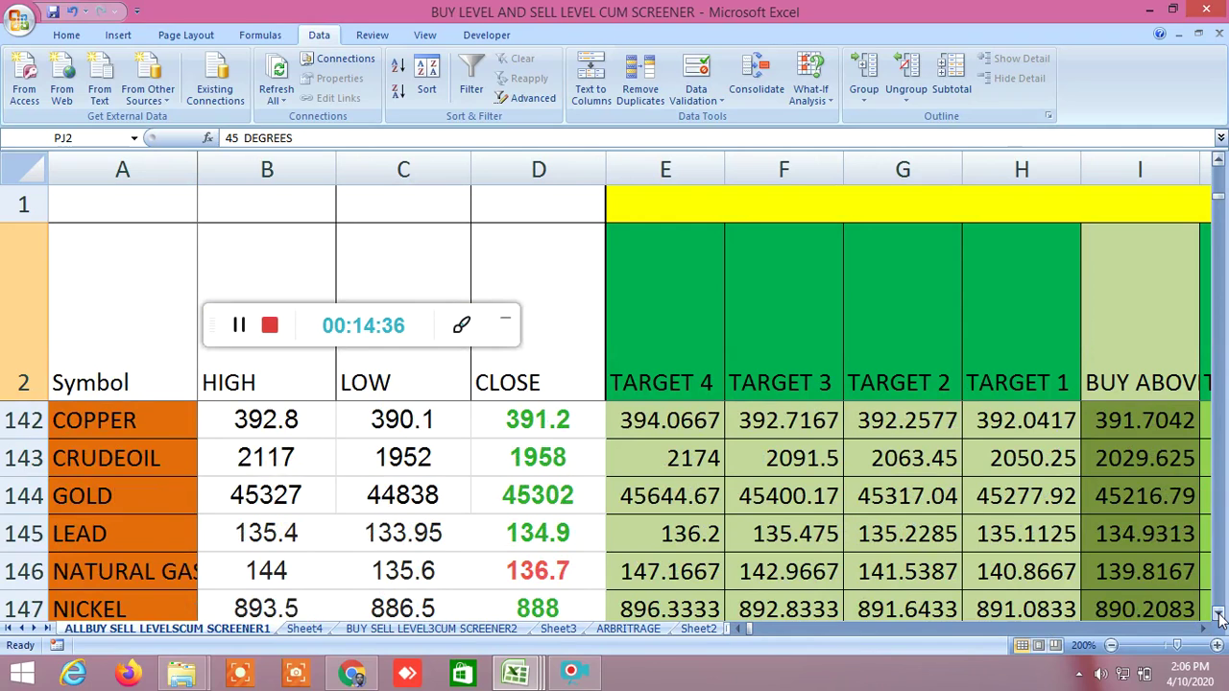
{"action": "left_click", "coordinate": [1219, 616]}
{"action": "left_click", "coordinate": [1219, 616]}
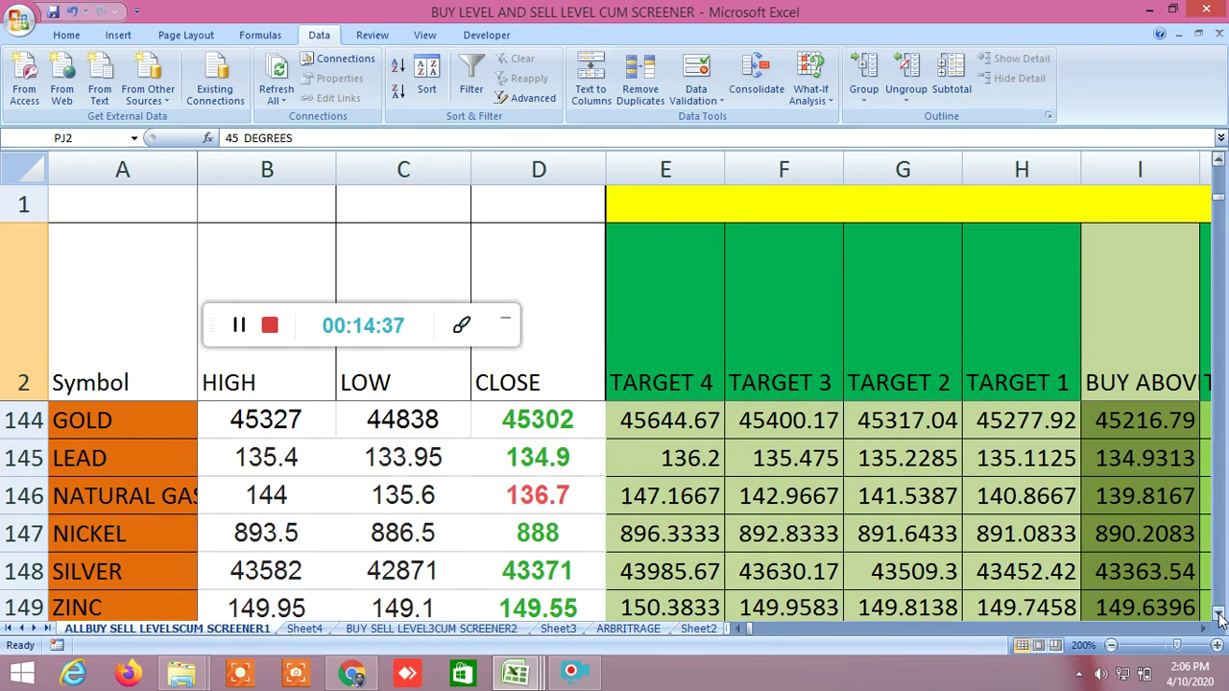
{"action": "left_click_drag", "start_coordinate": [1201, 634], "coordinate": [1201, 634]}
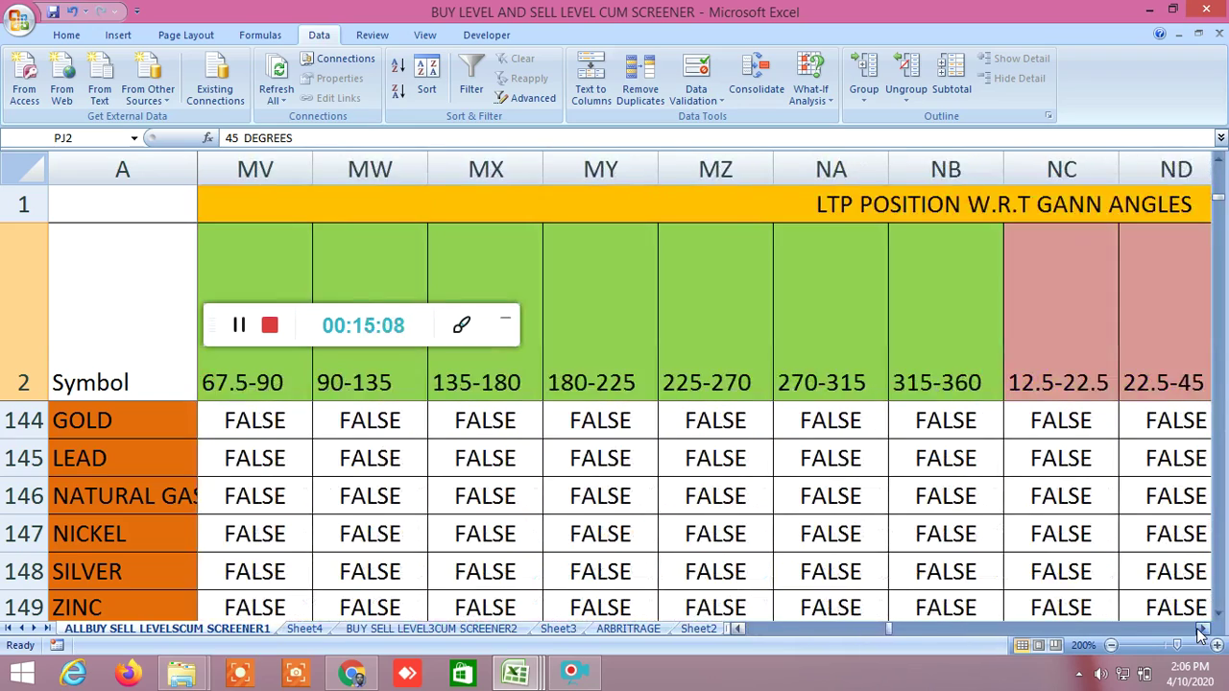
{"action": "scroll", "coordinate": [1200, 634], "scroll_direction": "right", "scroll_amount": 11}
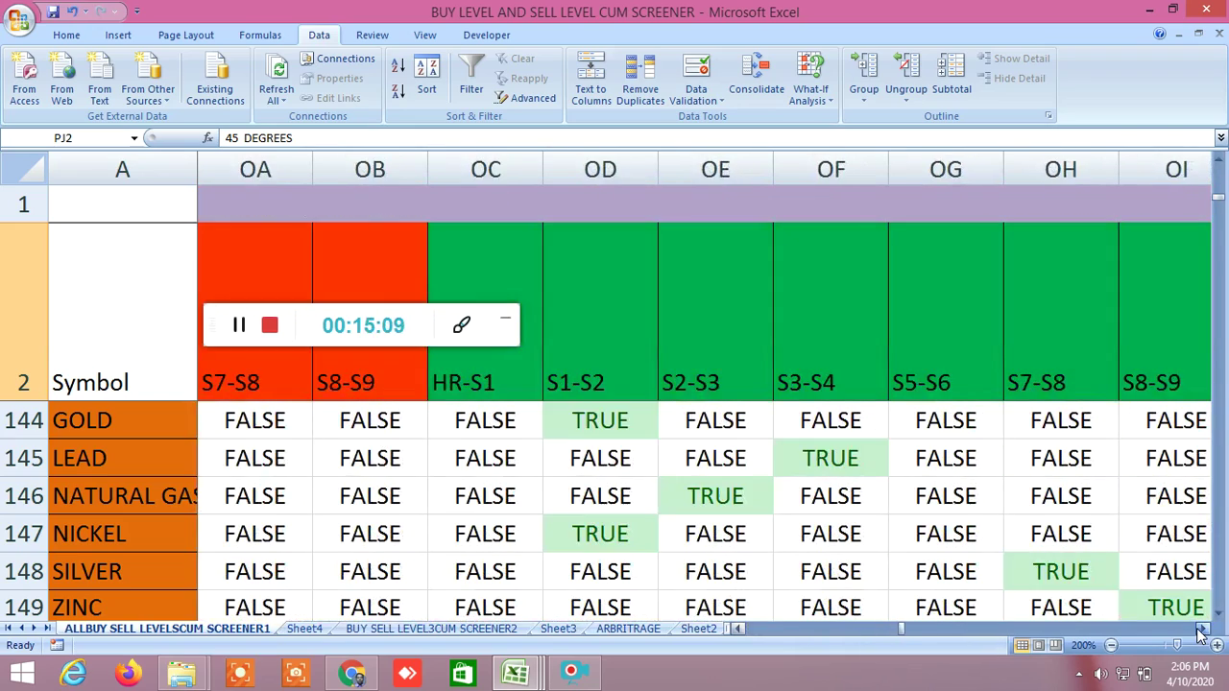
{"action": "scroll", "coordinate": [1200, 633], "scroll_direction": "right", "scroll_amount": 11}
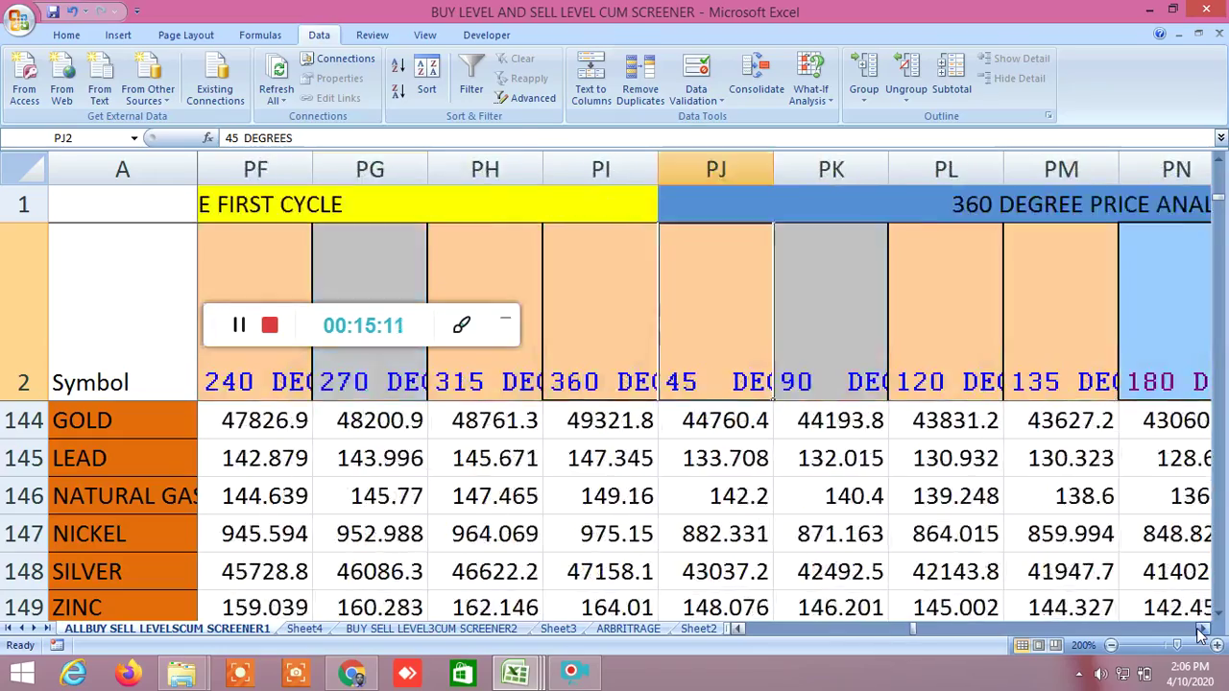
{"action": "scroll", "coordinate": [1200, 634], "scroll_direction": "right", "scroll_amount": 11}
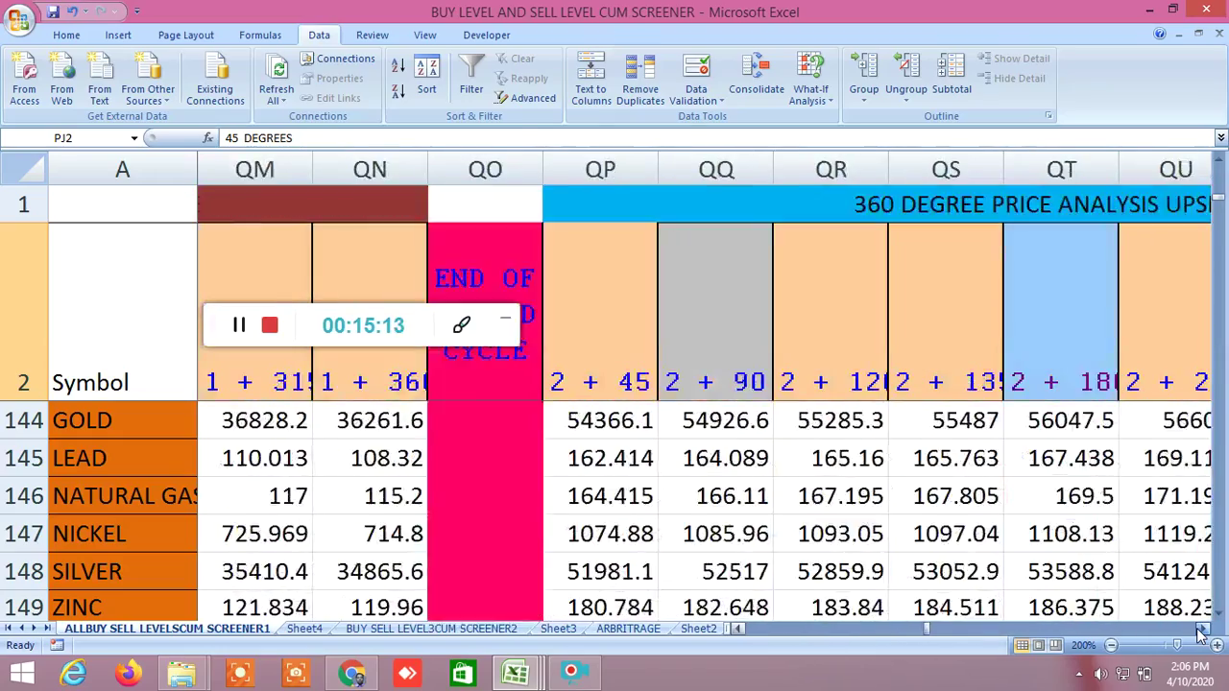
{"action": "scroll", "coordinate": [1200, 634], "scroll_direction": "right", "scroll_amount": 10}
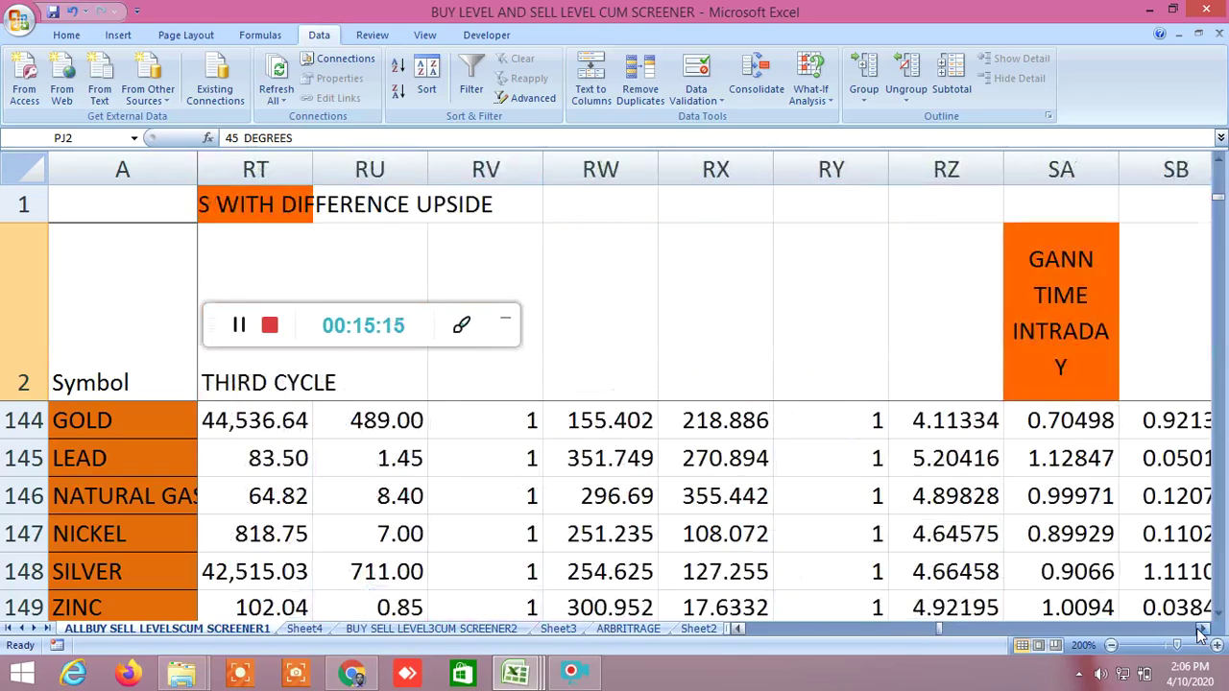
{"action": "scroll", "coordinate": [1200, 633], "scroll_direction": "right", "scroll_amount": 10}
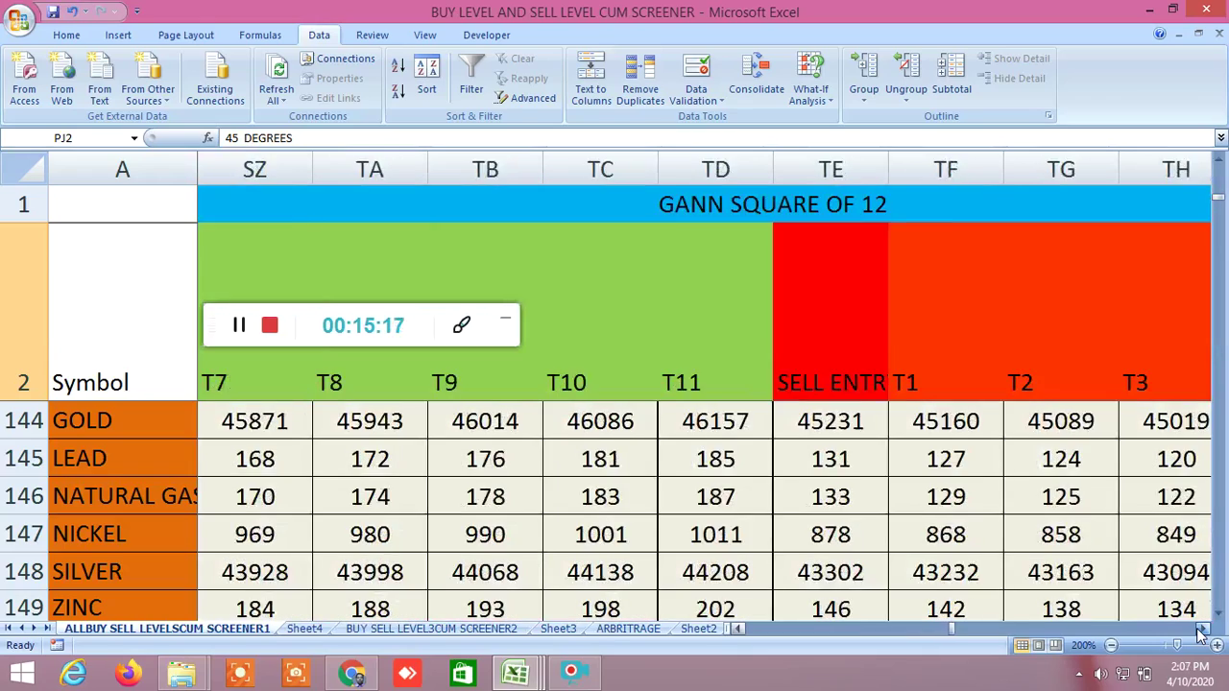
{"action": "left_click_drag", "start_coordinate": [955, 628], "coordinate": [677, 645]}
Step: Return to the INSIDE THE BAR WITH NR7 sheet and show the FIB BUY 7 DAYS and FIB SELL 7 DAYS columns for the filtered stocks
{"action": "left_click", "coordinate": [700, 629]}
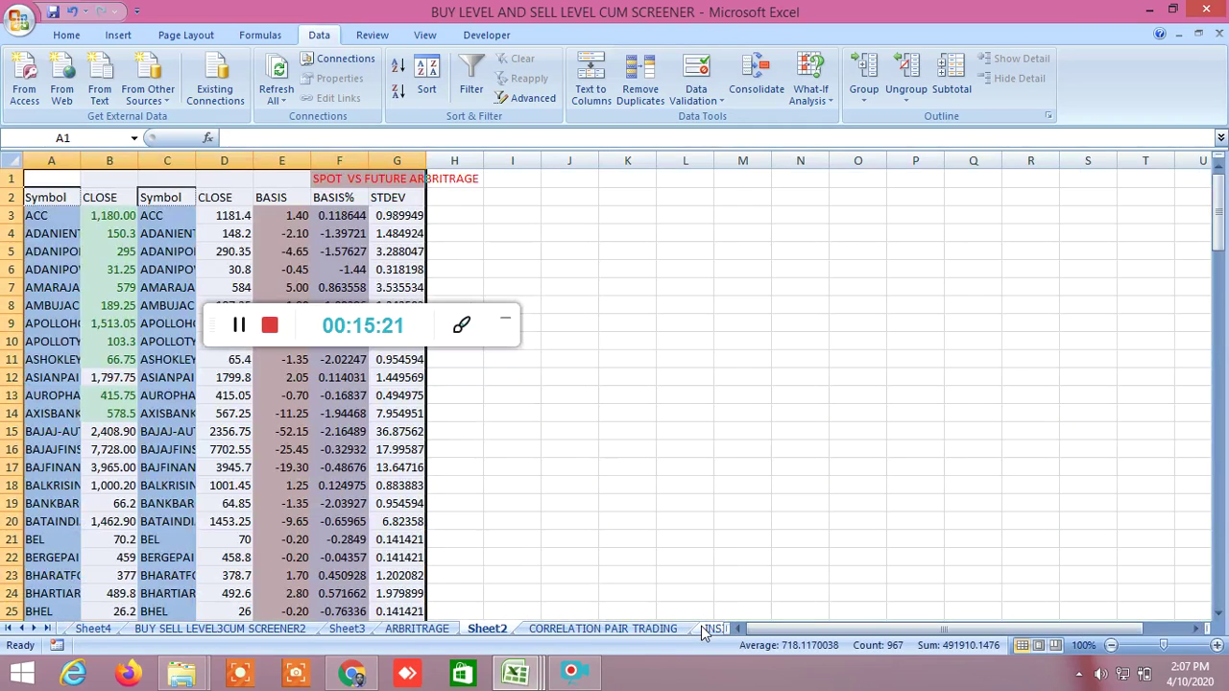
{"action": "left_click", "coordinate": [713, 629]}
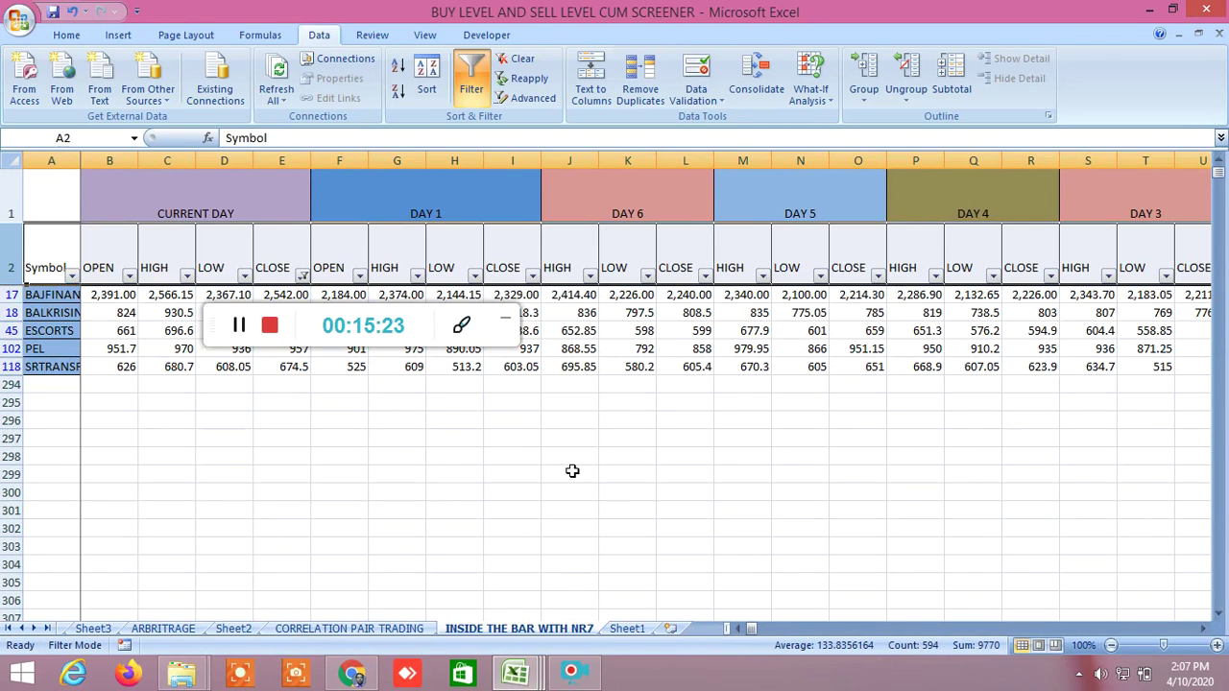
{"action": "left_click", "coordinate": [572, 470]}
{"action": "left_click_drag", "start_coordinate": [209, 326], "coordinate": [31, 477]}
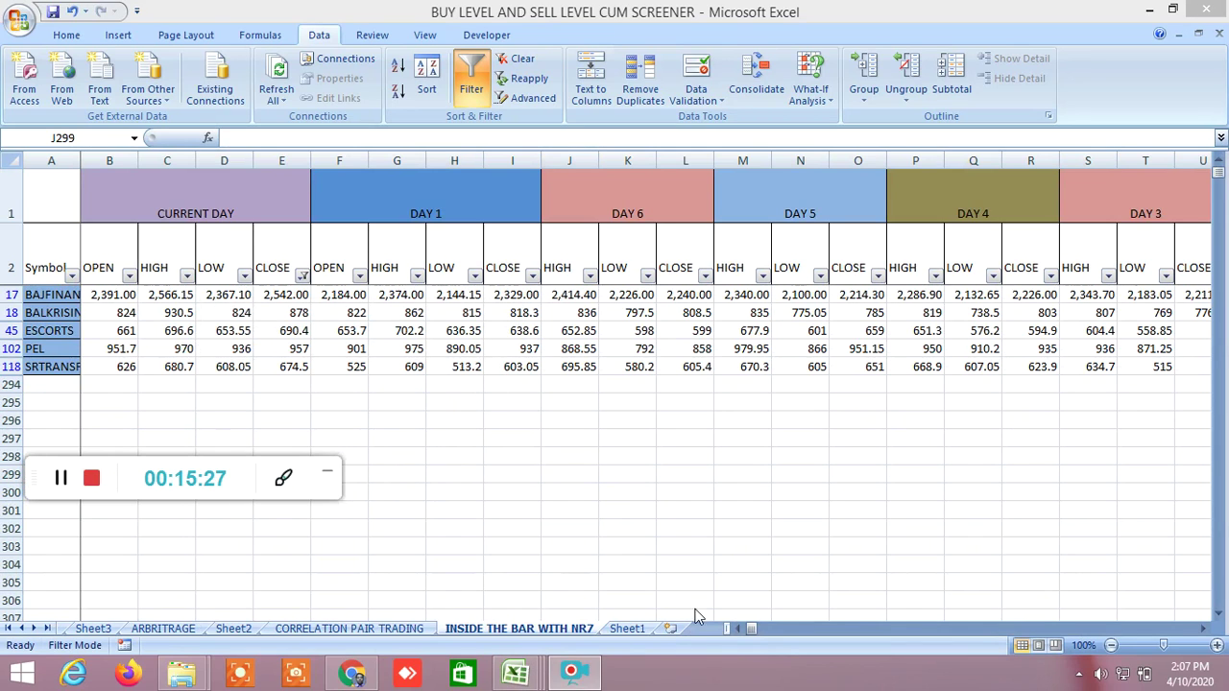
{"action": "left_click", "coordinate": [1202, 621]}
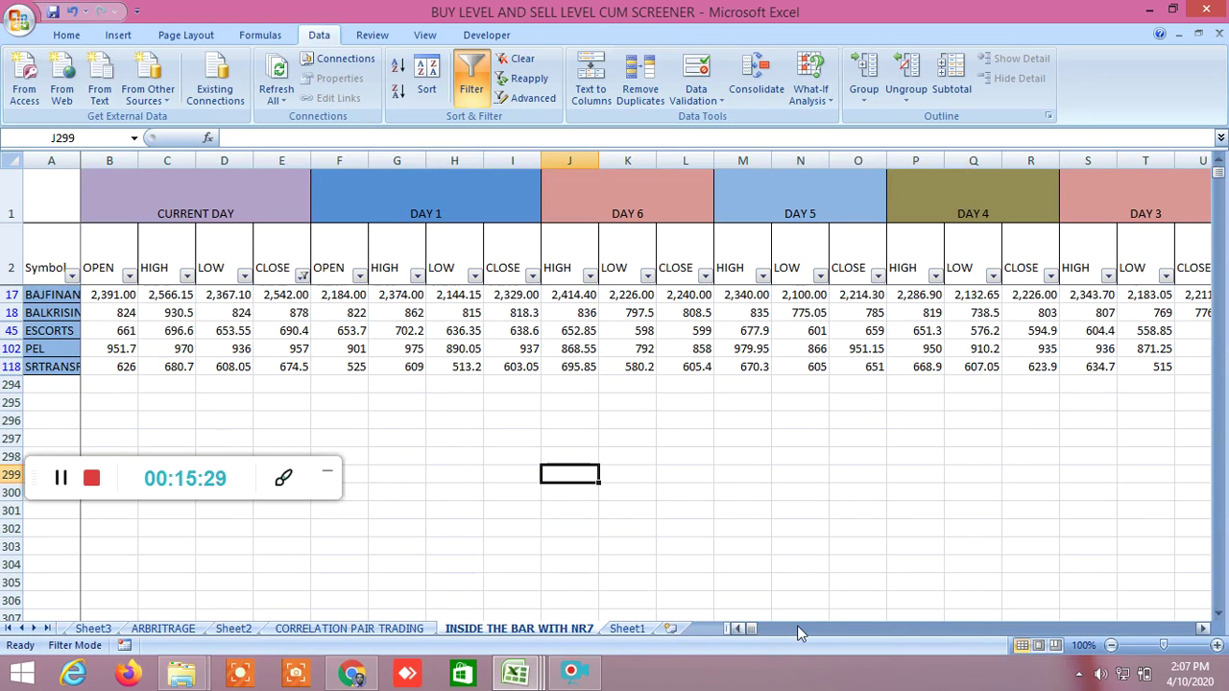
{"action": "left_click_drag", "start_coordinate": [750, 627], "coordinate": [870, 640]}
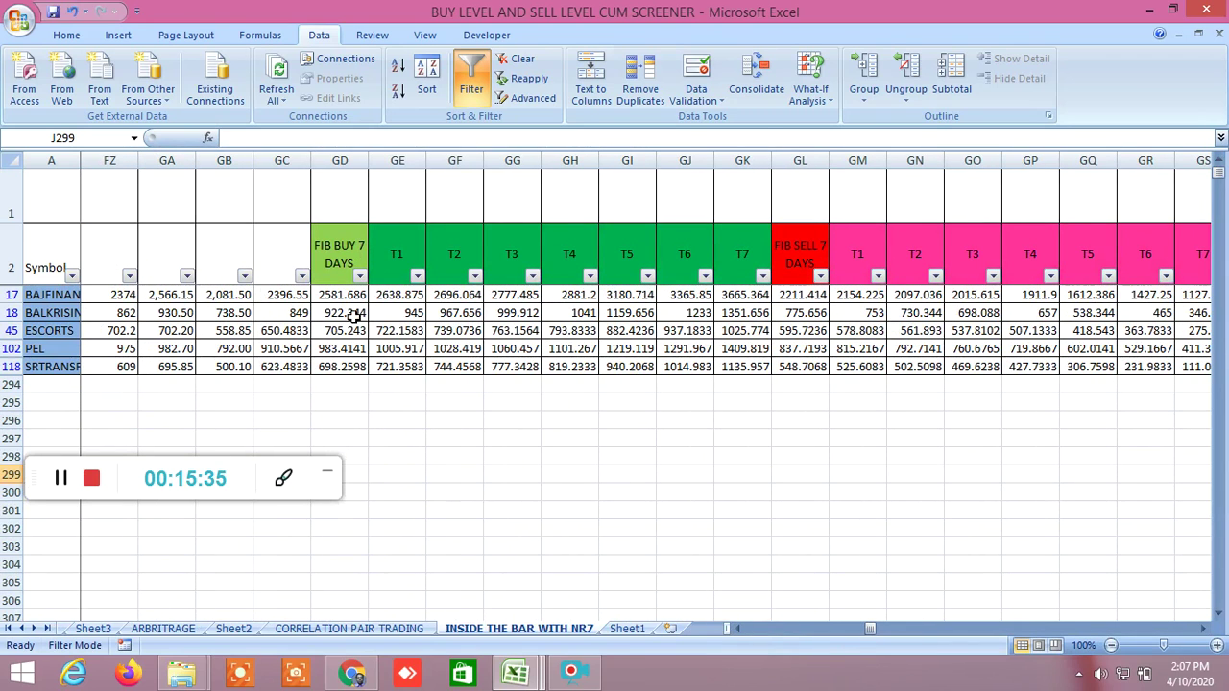
Step: Review the filtered stocks' columns from FIB BUY 7 DAYS through the 1-year LTP positions and moving averages to the pivot point and average true range
{"action": "left_click", "coordinate": [1205, 627]}
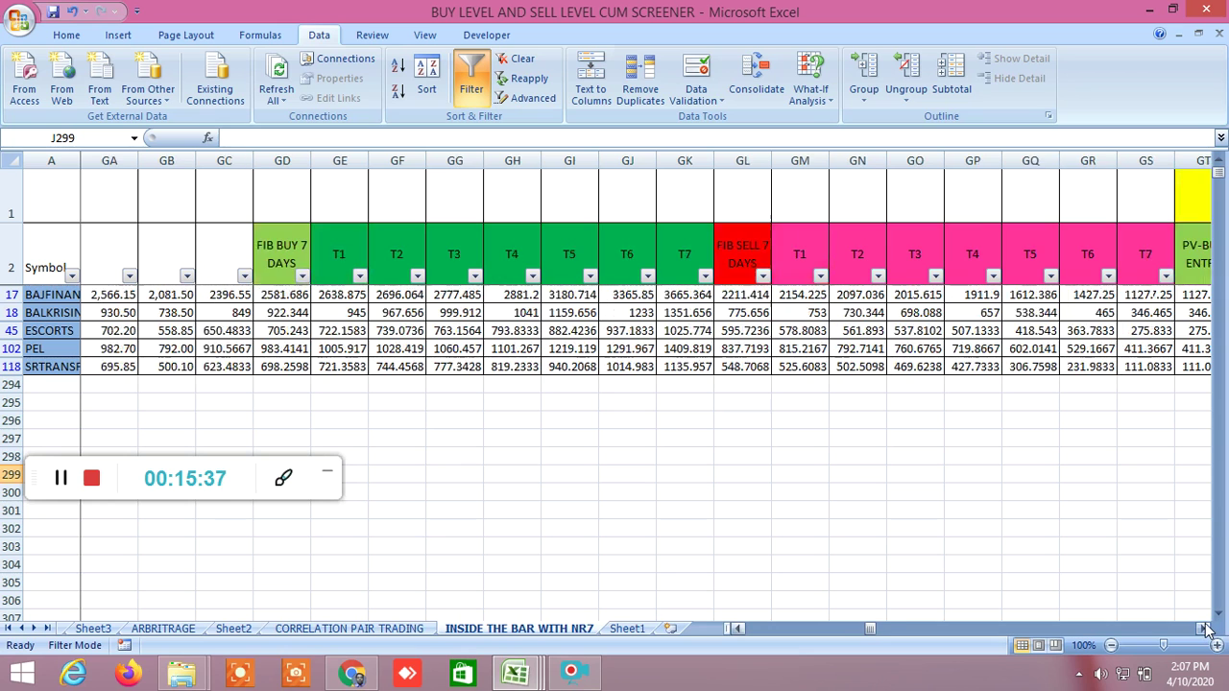
{"action": "left_click", "coordinate": [1205, 628]}
{"action": "left_click", "coordinate": [1205, 628]}
{"action": "left_click", "coordinate": [1204, 628]}
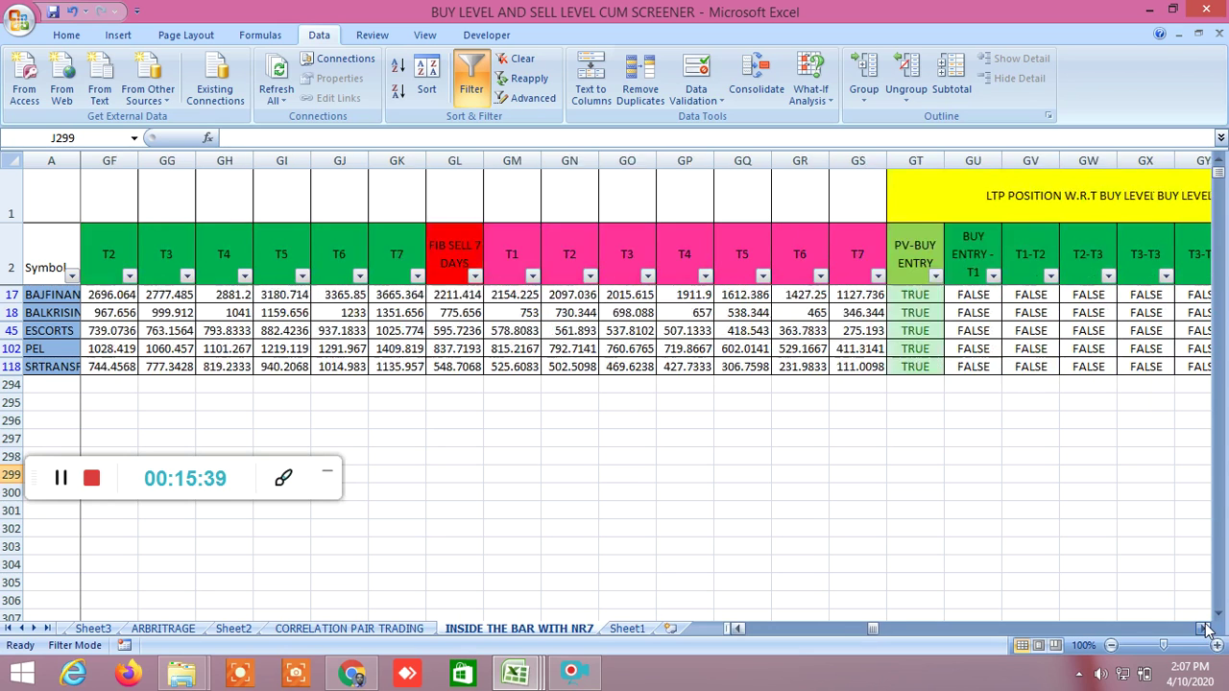
{"action": "left_click_drag", "start_coordinate": [1205, 628], "coordinate": [1207, 627]}
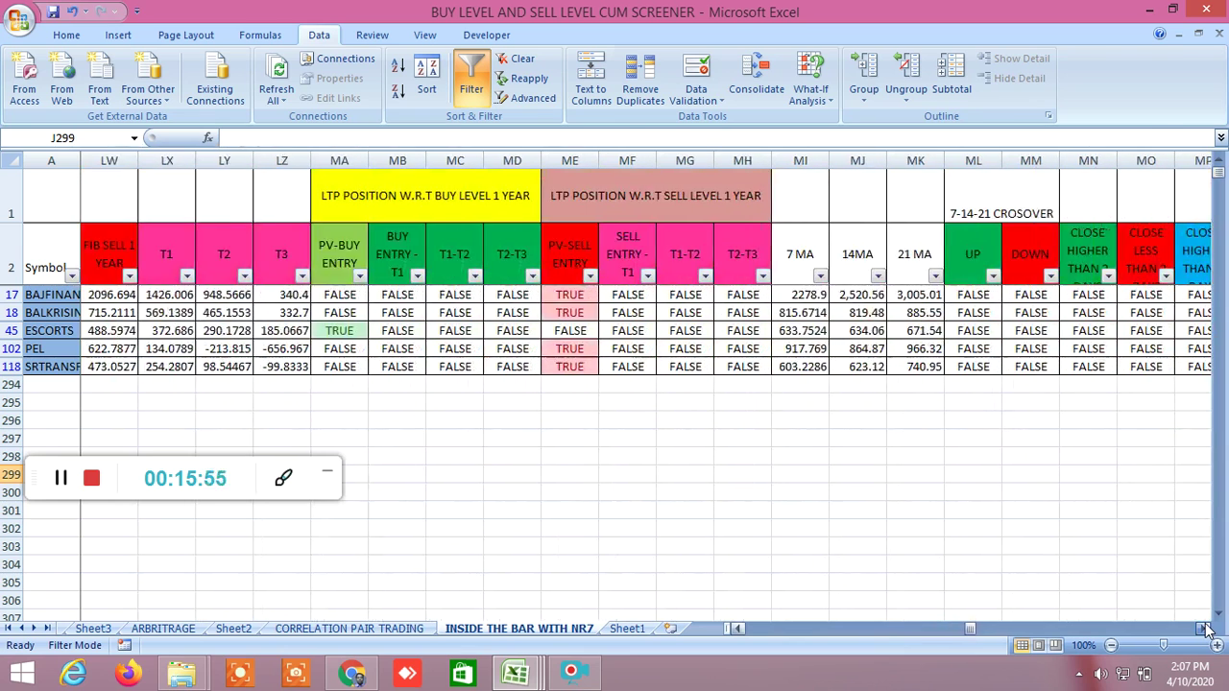
{"action": "left_click_drag", "start_coordinate": [1207, 628], "coordinate": [1207, 627]}
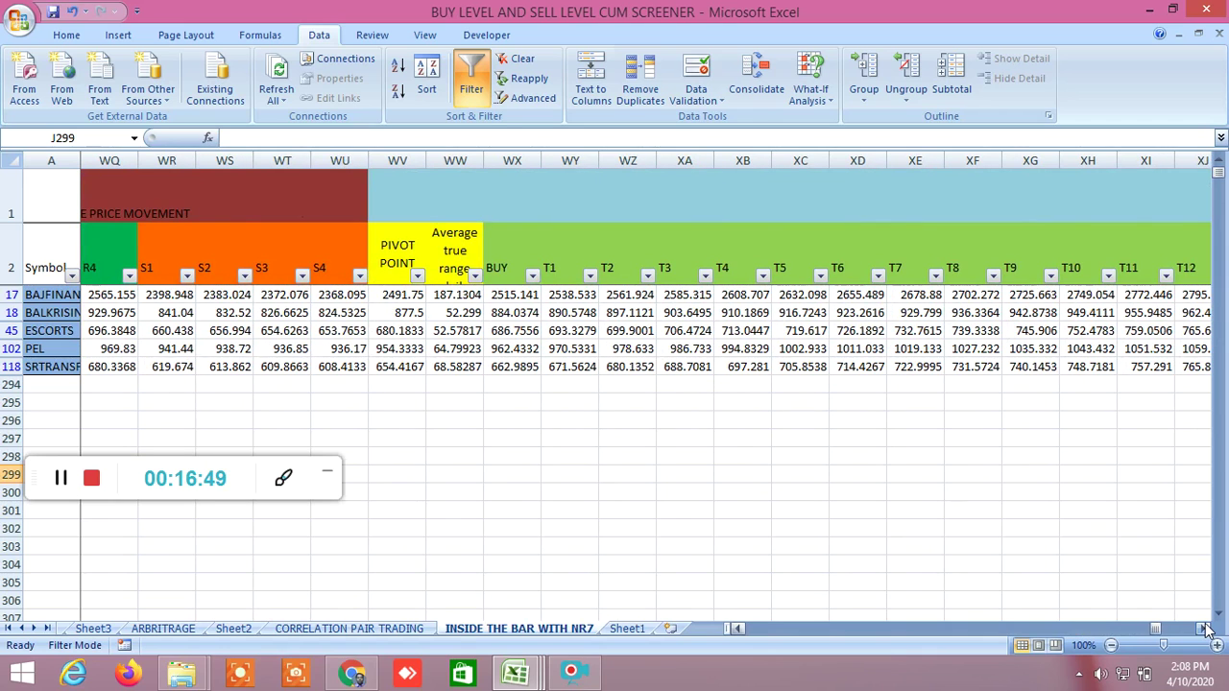
Step: Examine the filtered stocks' volatility based BUY levels from T1 to T31, up to the start of the SELL columns
{"action": "left_click", "coordinate": [1205, 629]}
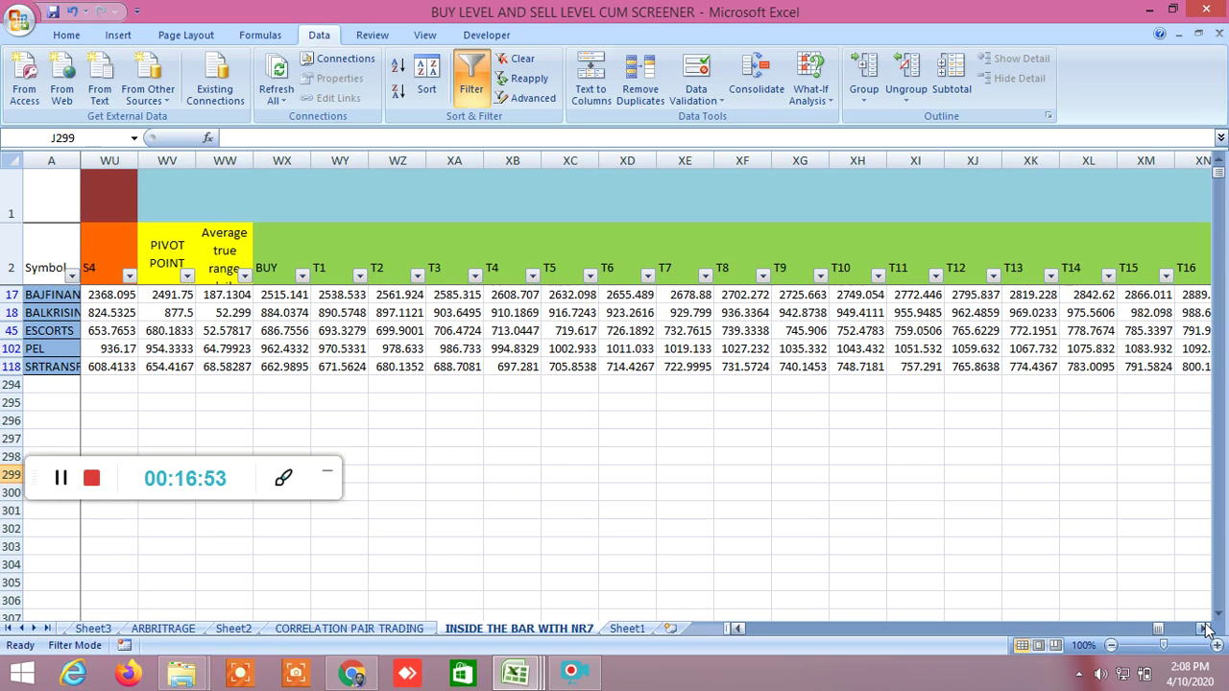
{"action": "left_click", "coordinate": [1205, 629]}
{"action": "left_click", "coordinate": [1205, 629]}
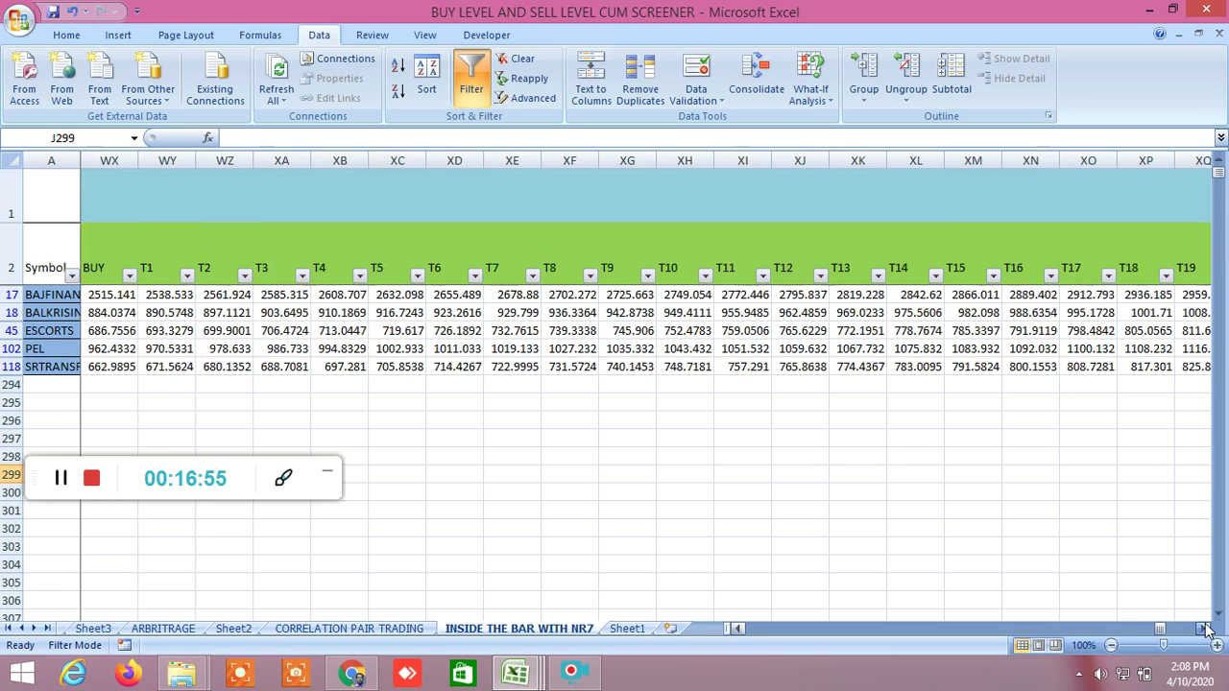
{"action": "left_click", "coordinate": [1205, 628]}
{"action": "left_click", "coordinate": [1205, 629]}
{"action": "left_click", "coordinate": [1204, 629]}
{"action": "left_click", "coordinate": [1205, 629]}
{"action": "left_click", "coordinate": [1204, 628]}
{"action": "left_click", "coordinate": [1204, 629]}
{"action": "left_click", "coordinate": [1205, 628]}
{"action": "left_click", "coordinate": [1204, 628]}
{"action": "left_click", "coordinate": [1205, 628]}
{"action": "left_click", "coordinate": [1205, 628]}
{"action": "left_click", "coordinate": [1205, 629]}
{"action": "left_click", "coordinate": [1205, 629]}
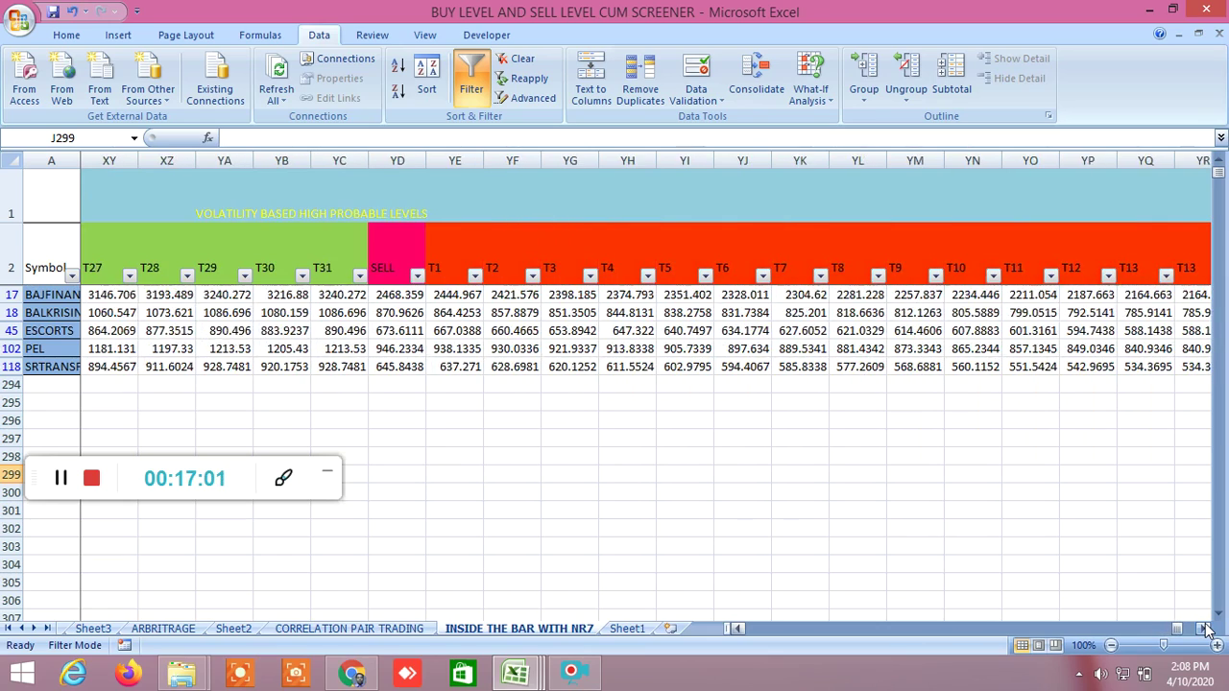
Step: Examine the filtered stocks' volatility based SELL levels through T31 at the sheet's last column
{"action": "left_click", "coordinate": [1205, 629]}
{"action": "left_click", "coordinate": [1204, 628]}
{"action": "left_click", "coordinate": [1205, 629]}
{"action": "left_click", "coordinate": [1205, 629]}
{"action": "left_click", "coordinate": [1204, 629]}
{"action": "left_click", "coordinate": [1204, 629]}
{"action": "left_click", "coordinate": [1205, 629]}
{"action": "left_click", "coordinate": [1205, 629]}
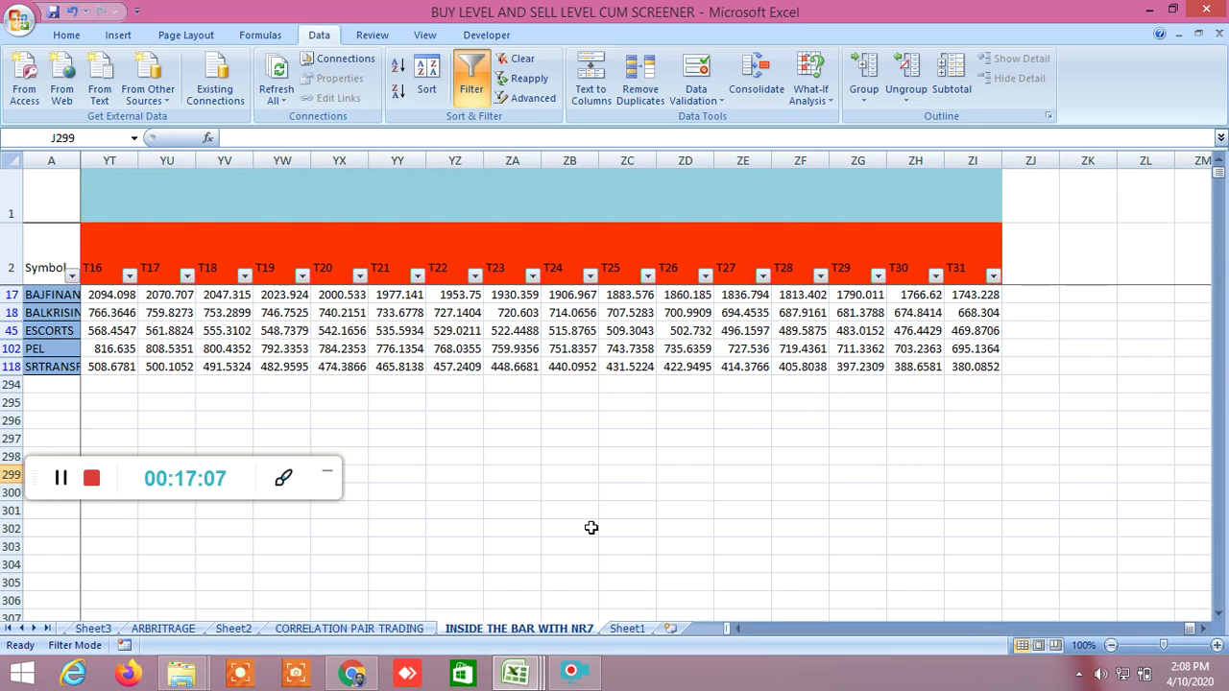
Step: Switch to the WORKING FILE 3 workbook and view the commodity, NIFTY and BANKNIFTY price rows on the FNO STOCK sheet
{"action": "mouse_move", "coordinate": [525, 676]}
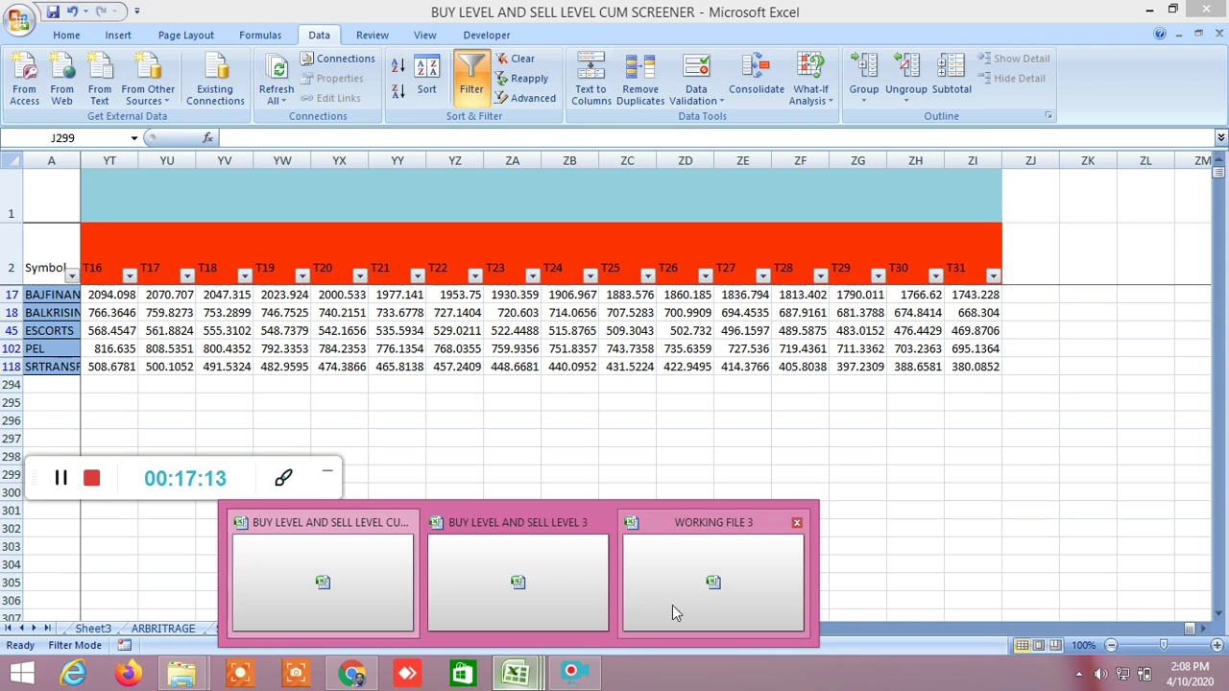
{"action": "left_click", "coordinate": [727, 608]}
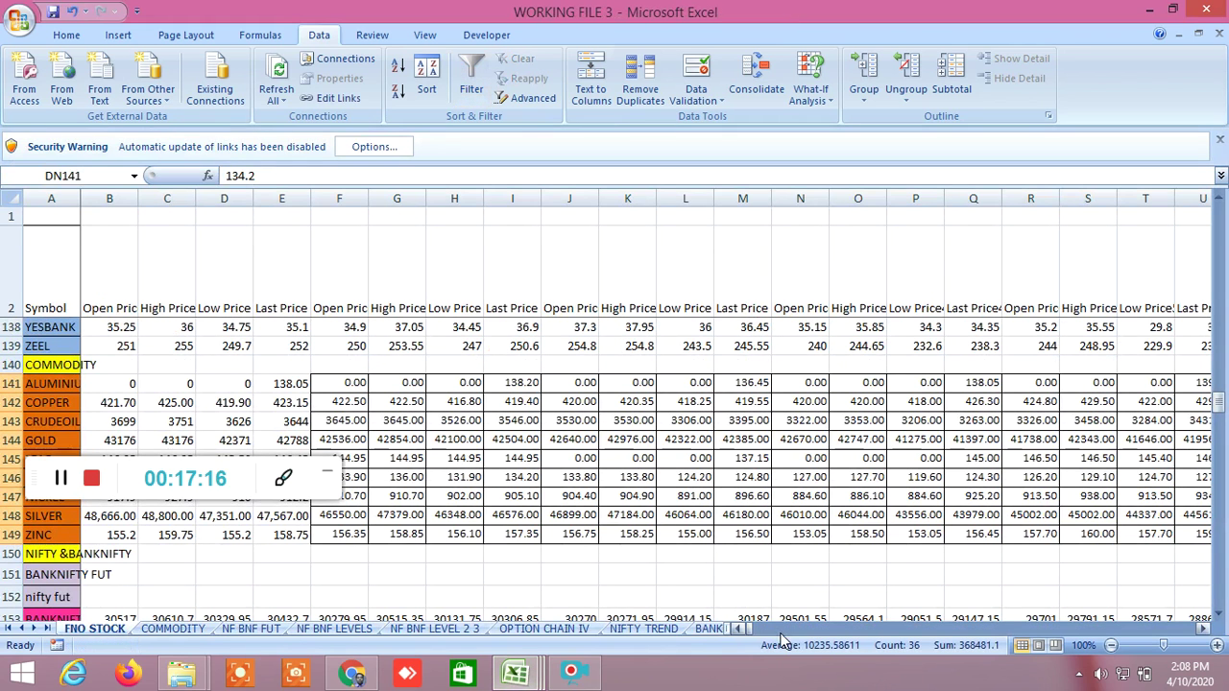
{"action": "left_click_drag", "start_coordinate": [752, 631], "coordinate": [755, 630]}
{"action": "scroll", "coordinate": [774, 570], "scroll_direction": "down", "scroll_amount": 2}
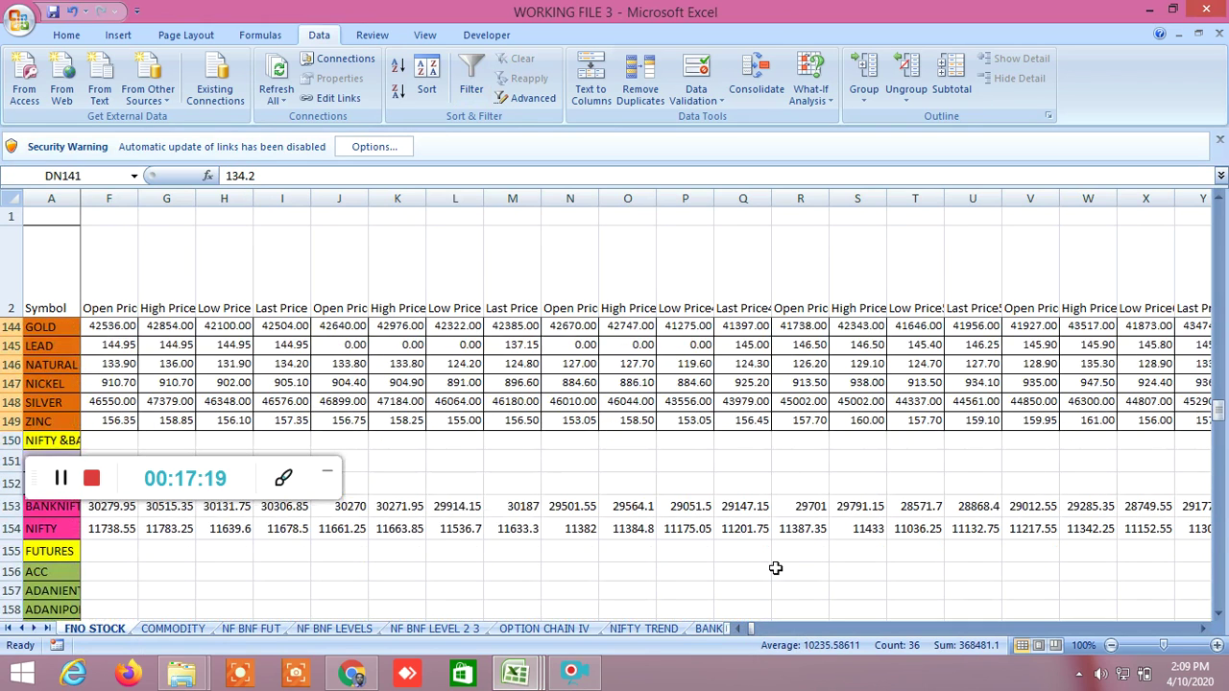
{"action": "left_click_drag", "start_coordinate": [54, 476], "coordinate": [37, 632]}
{"action": "left_click", "coordinate": [752, 628]}
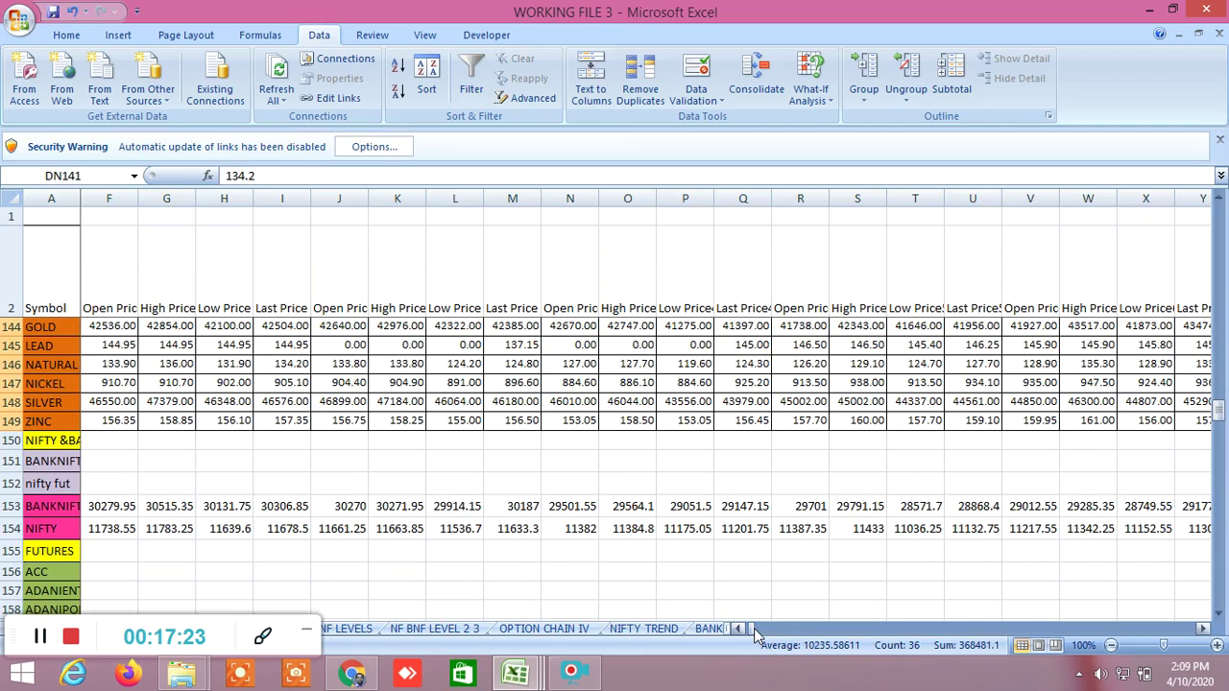
Step: Review the TECHM to ZEEL stock rows across the Fibonacci levels based on ATR 14 and on to the sheet's last target columns
{"action": "scroll", "coordinate": [785, 521], "scroll_direction": "up", "scroll_amount": 6}
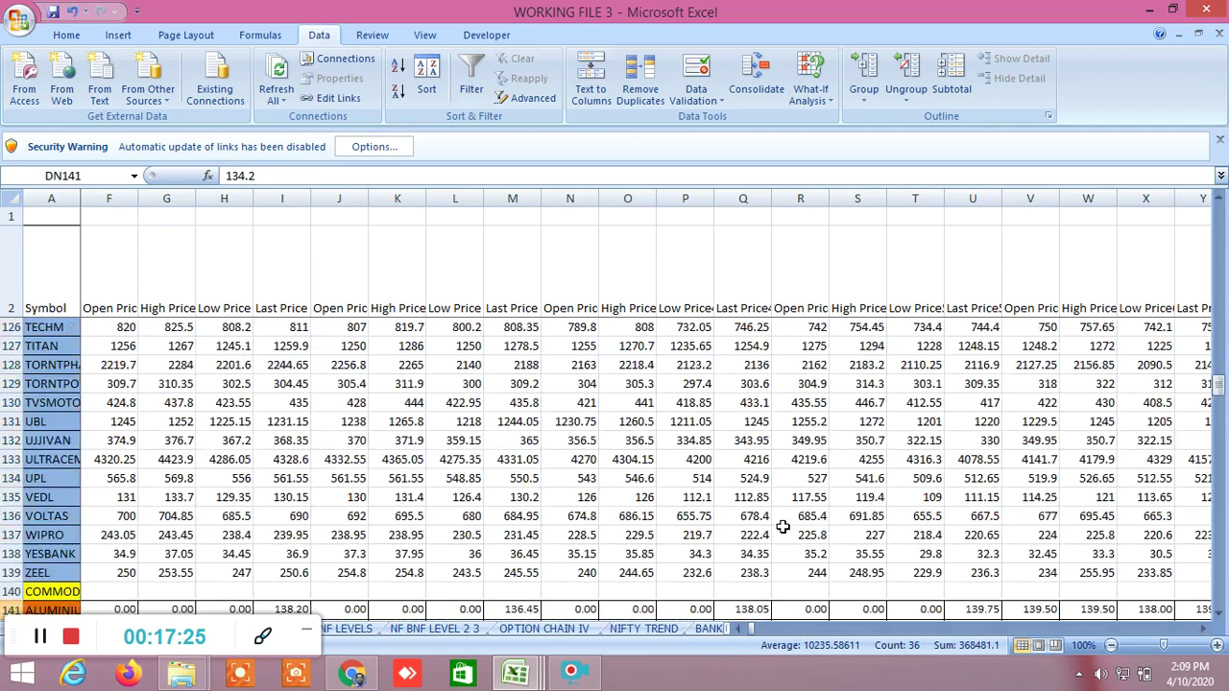
{"action": "left_click_drag", "start_coordinate": [758, 629], "coordinate": [1026, 633]}
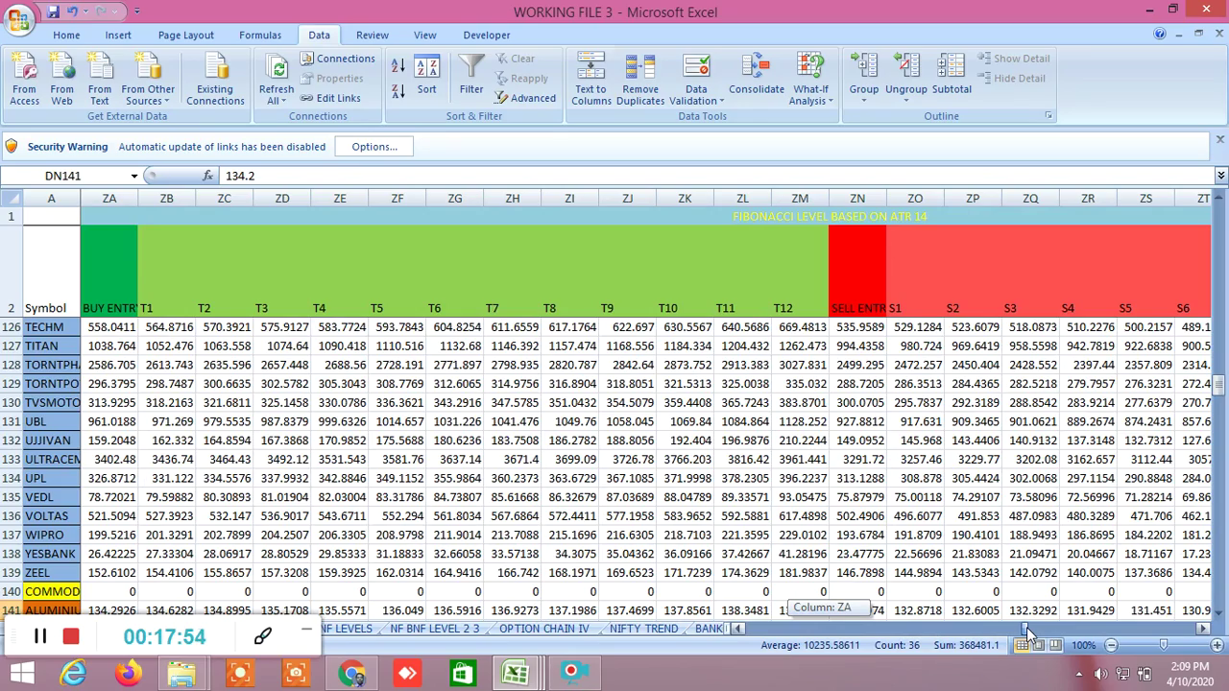
{"action": "left_click_drag", "start_coordinate": [1026, 630], "coordinate": [1202, 631]}
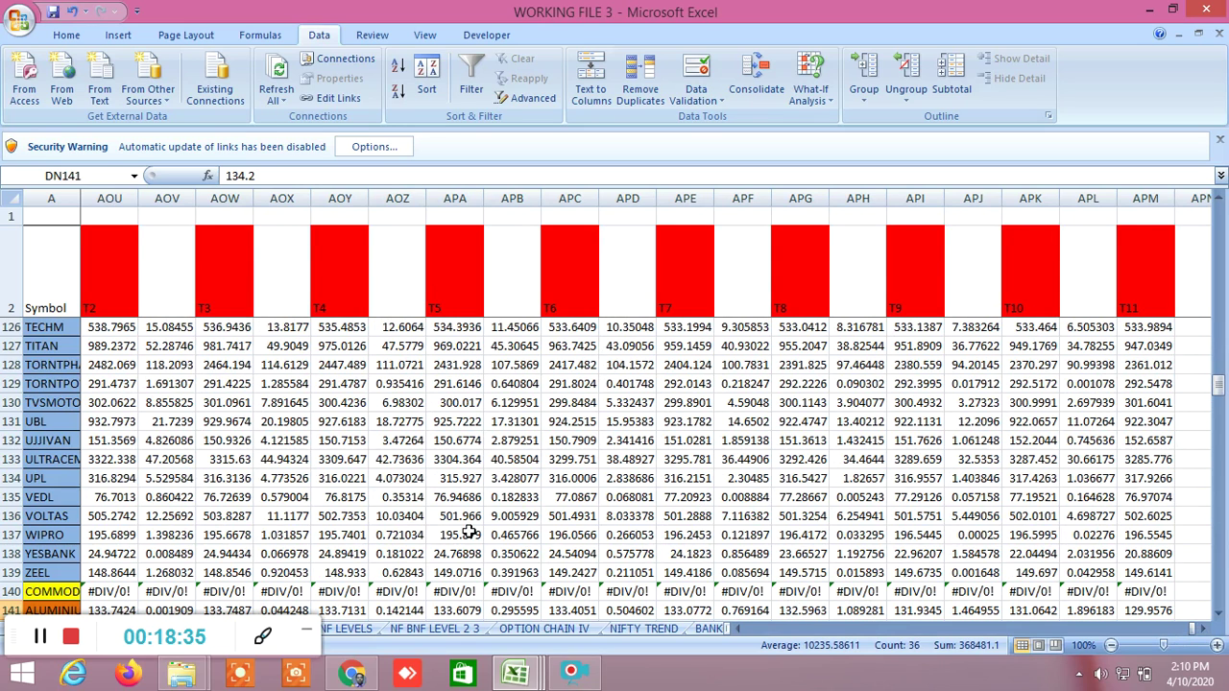